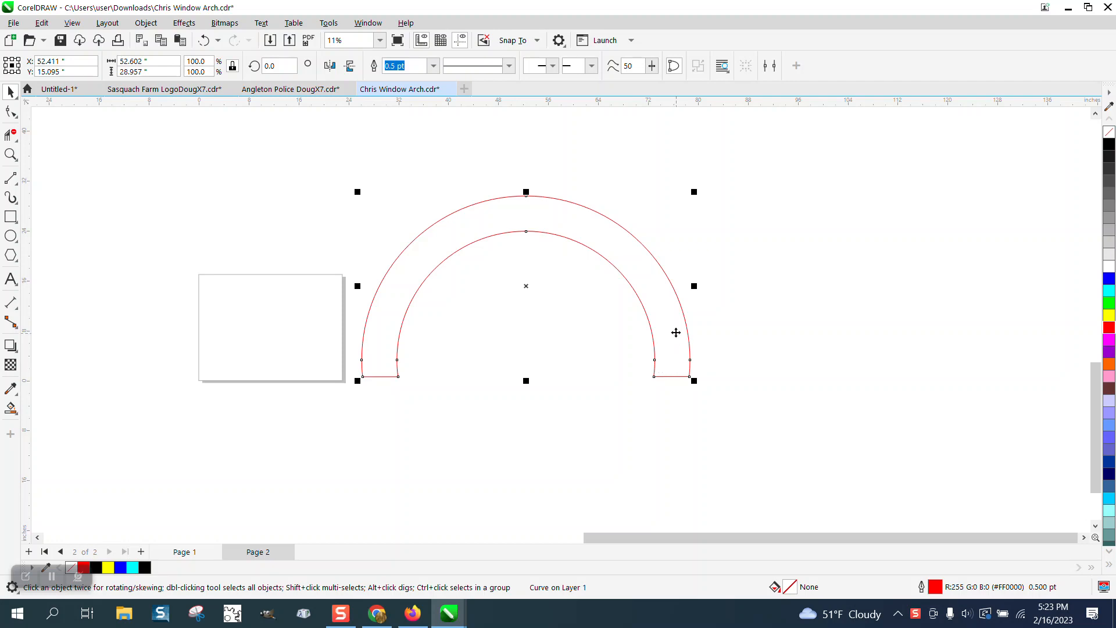
Step: Smart Fill the arch band with black and move the filled copy beside the original, centred at about X 107.7, Y 14.2 inches
click(10, 408)
click(436, 237)
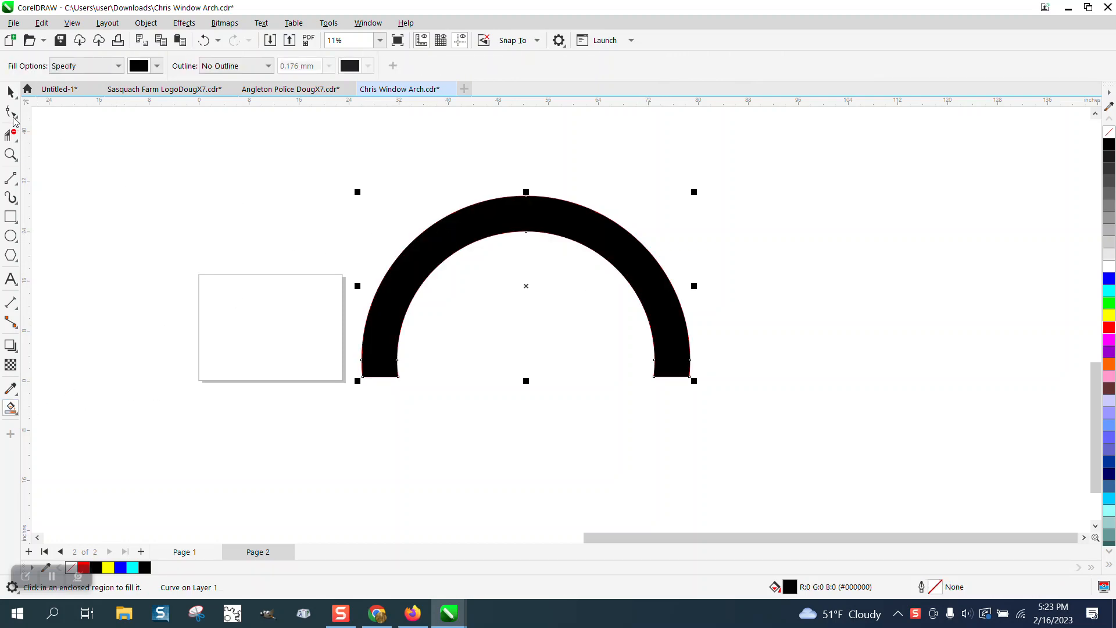
click(10, 91)
drag(505, 232, 844, 239)
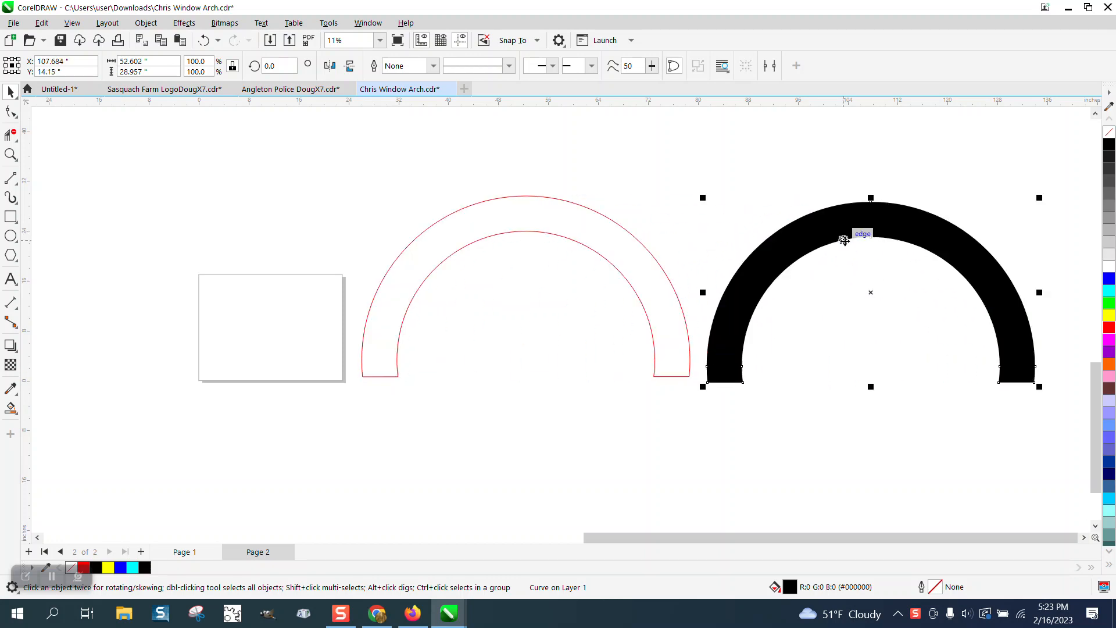
Step: Draw a rectangle about 58.9 by 40.6 inches around the black arch and fill it yellow
click(10, 216)
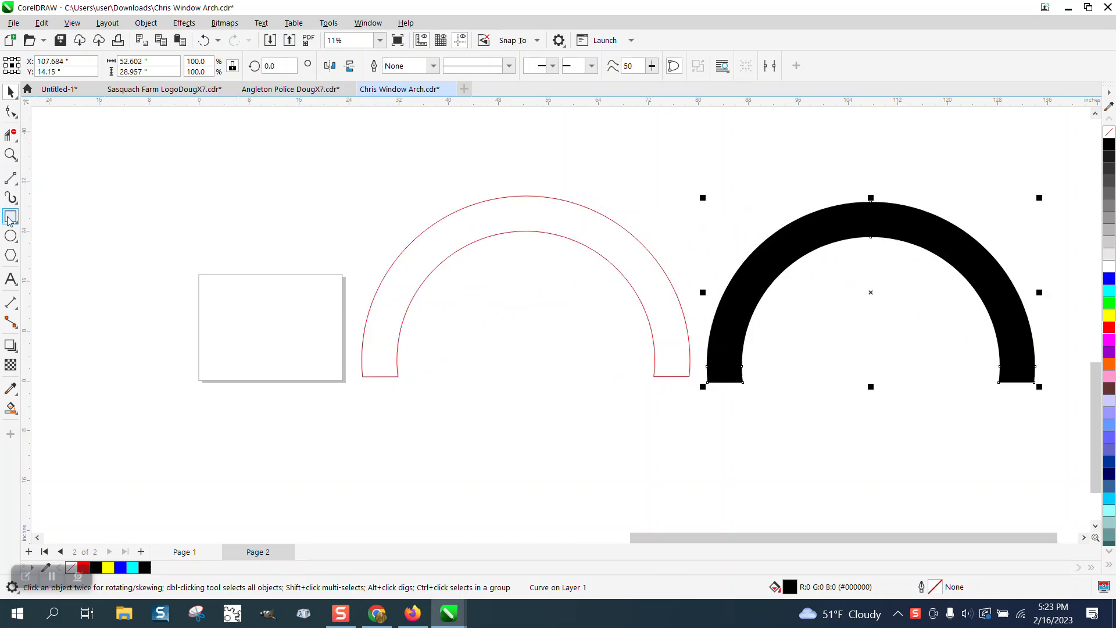
drag(680, 173, 1048, 427)
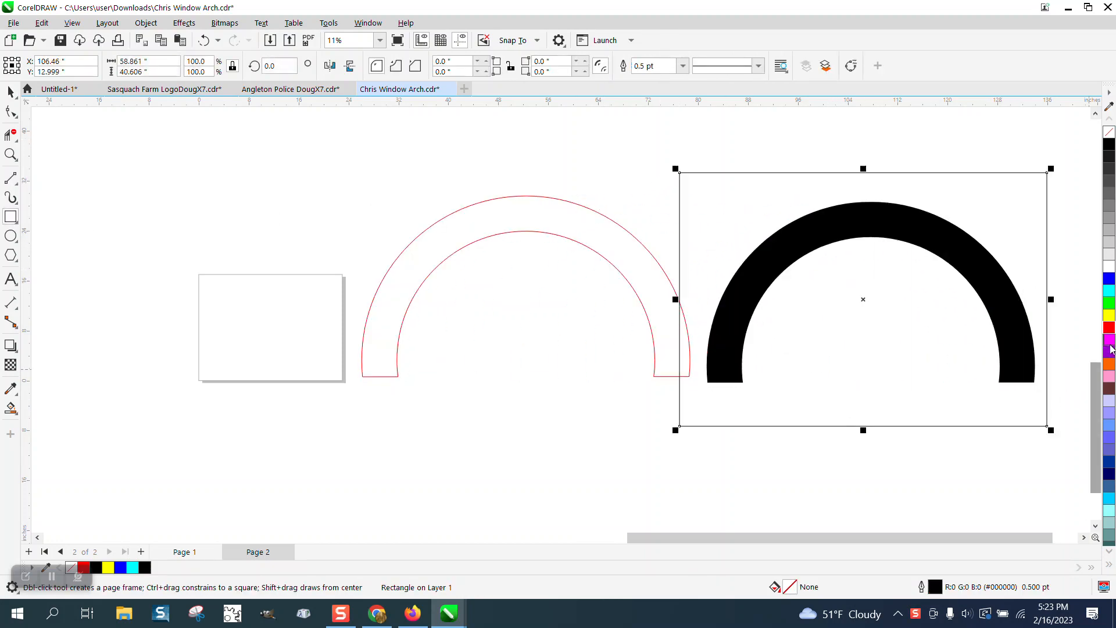
click(1109, 315)
Step: Send the yellow rectangle to the back of the page and shift it to about X 107.3, Y 10.2 inches
click(146, 23)
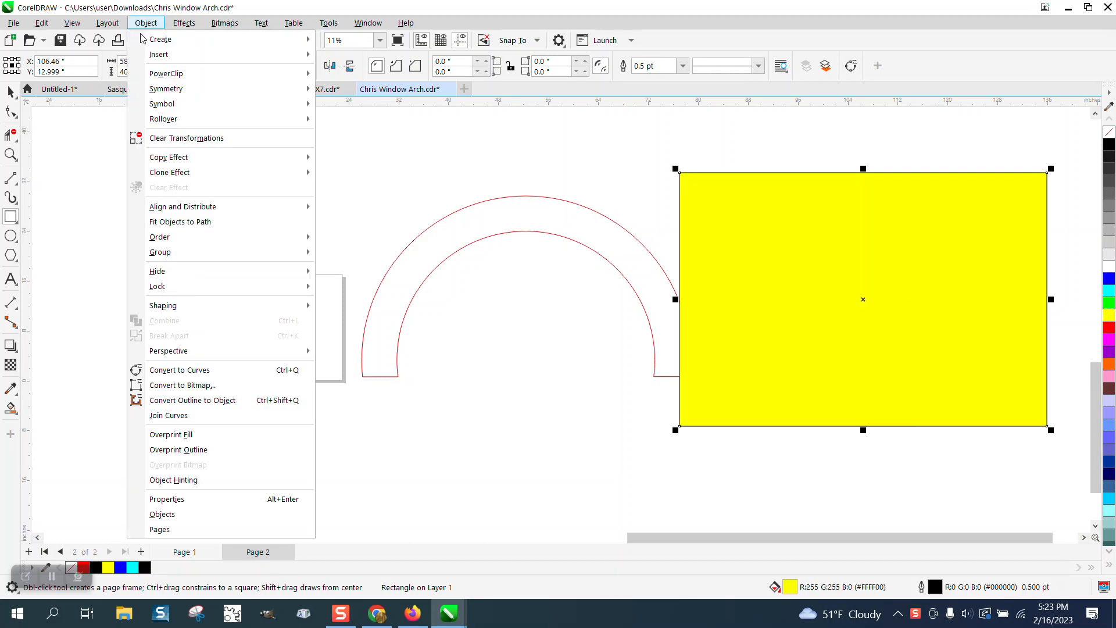
mouse_move(173, 237)
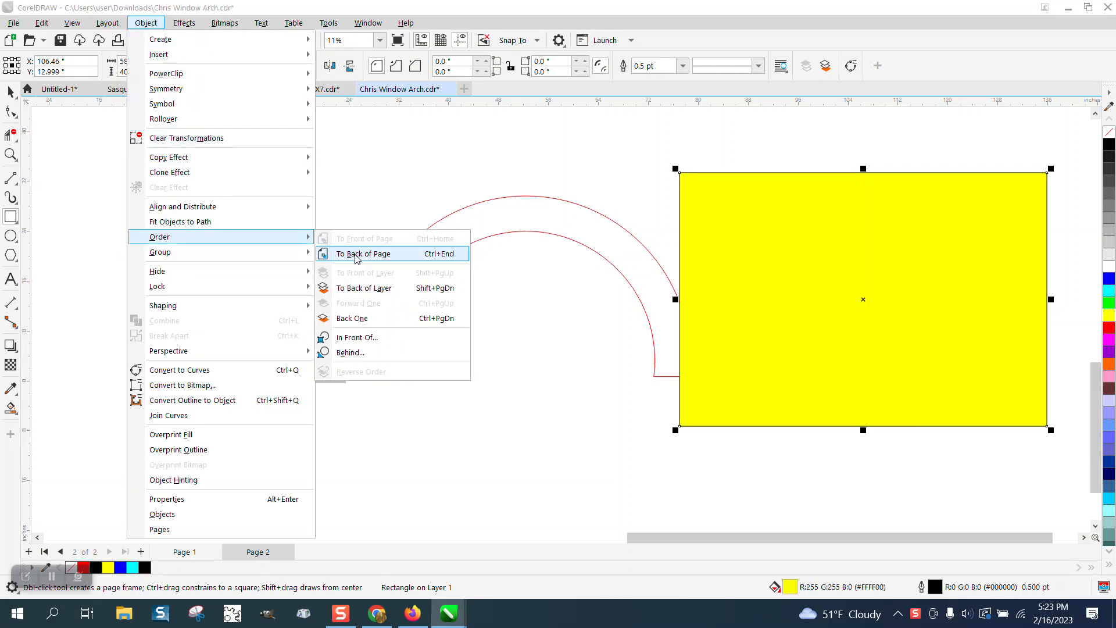
click(355, 254)
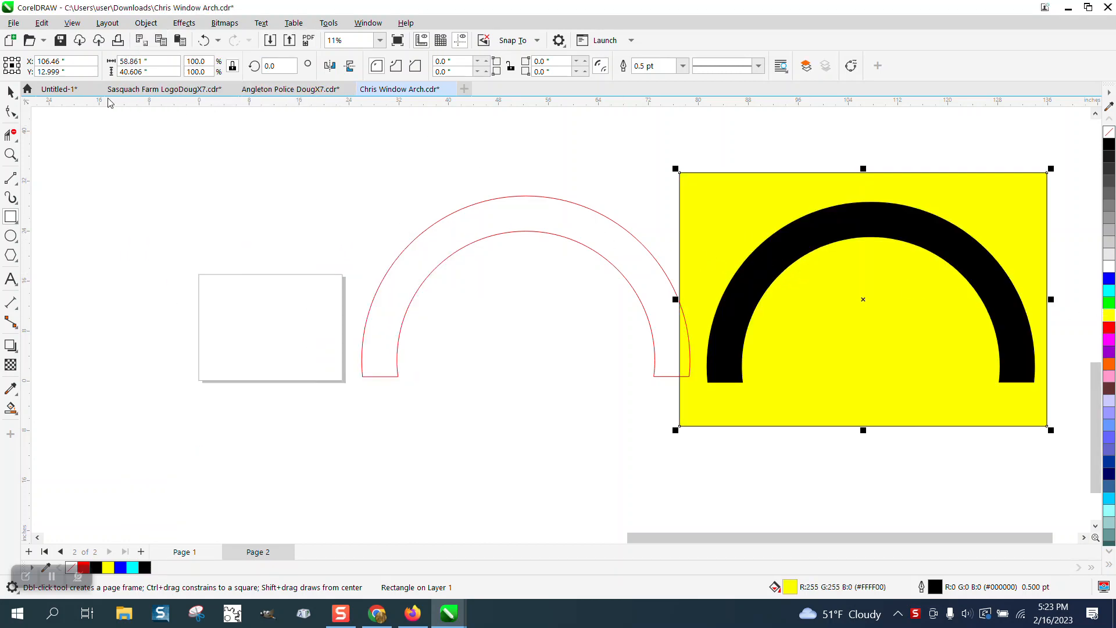
click(10, 92)
key(Escape)
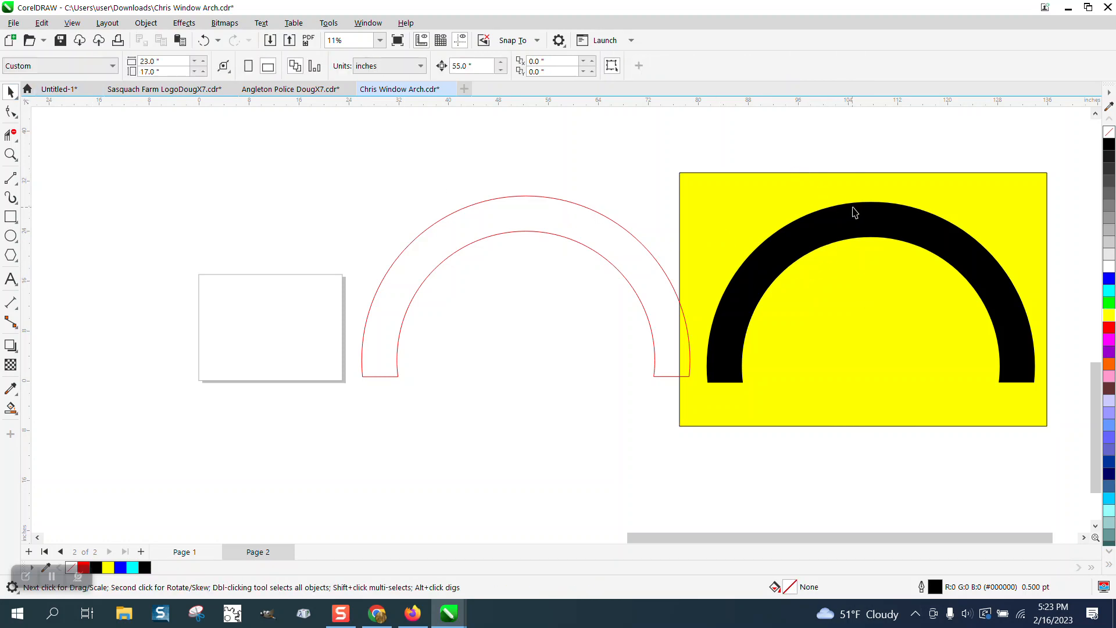
drag(861, 190, 866, 207)
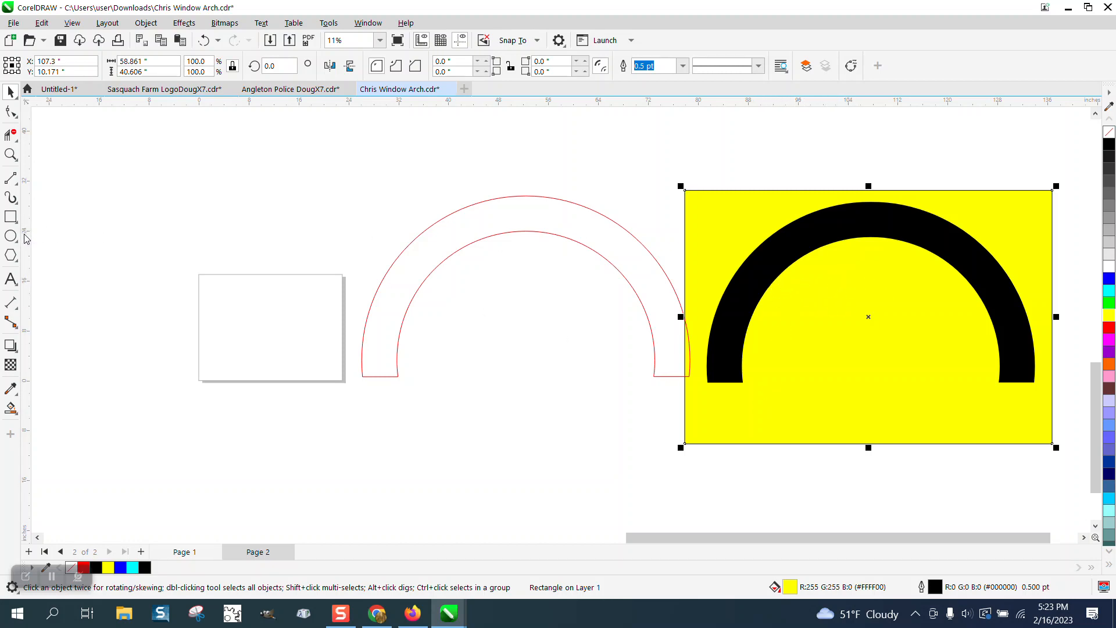
Step: Sketch a freehand curve along the black arch's left outer edge, then delete the curve
click(17, 186)
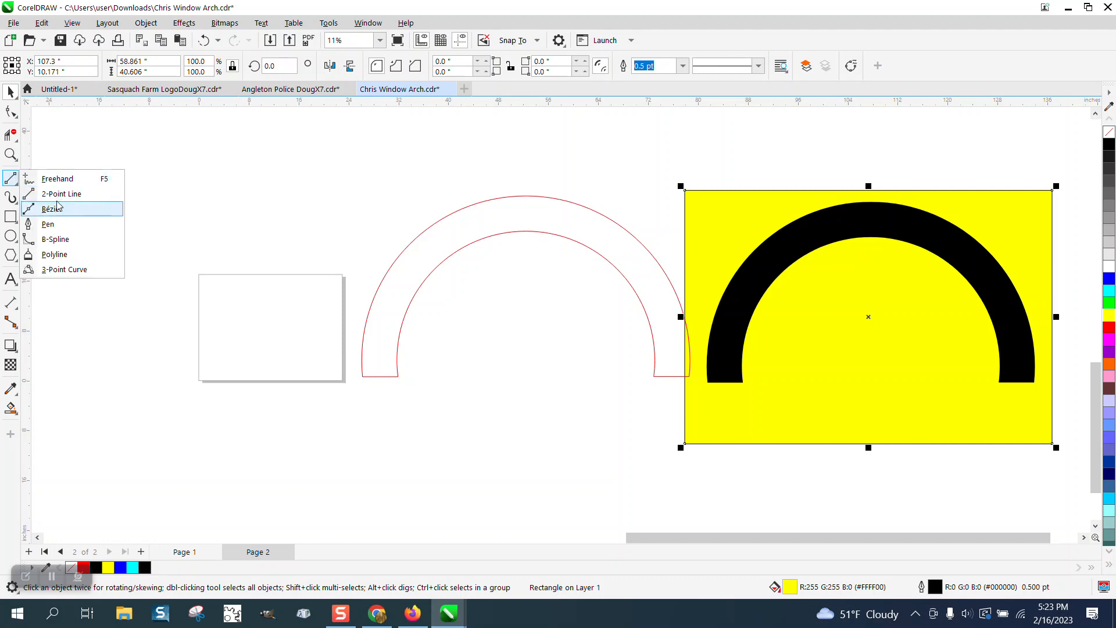
click(58, 179)
mouse_move(768, 225)
mouse_down()
mouse_move(713, 287)
mouse_move(705, 382)
mouse_move(749, 361)
mouse_move(764, 317)
mouse_up()
key(Delete)
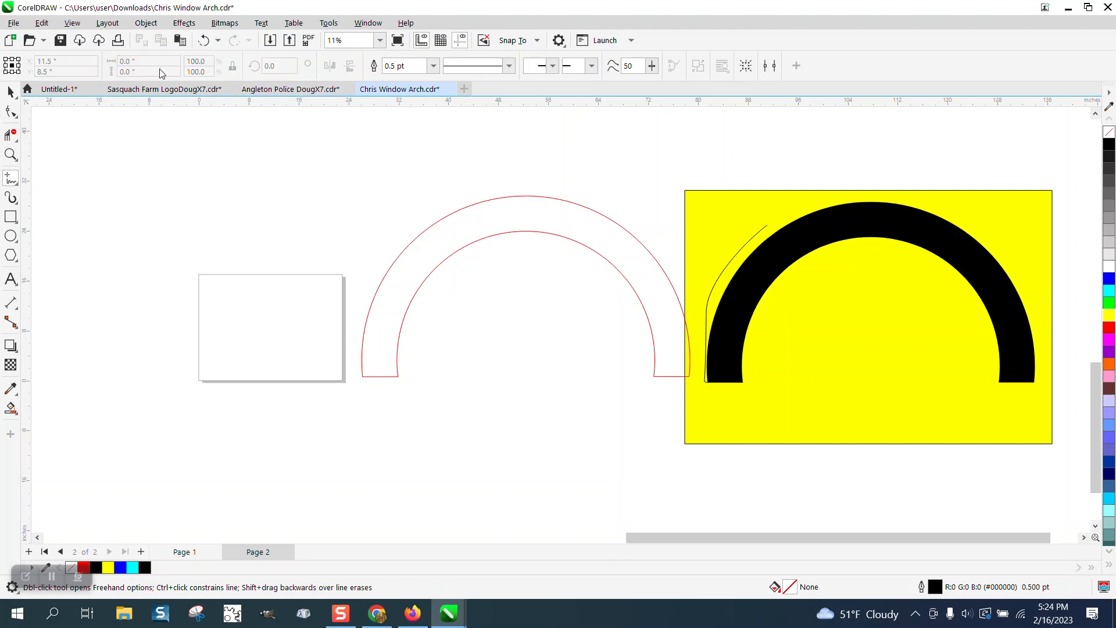
click(11, 91)
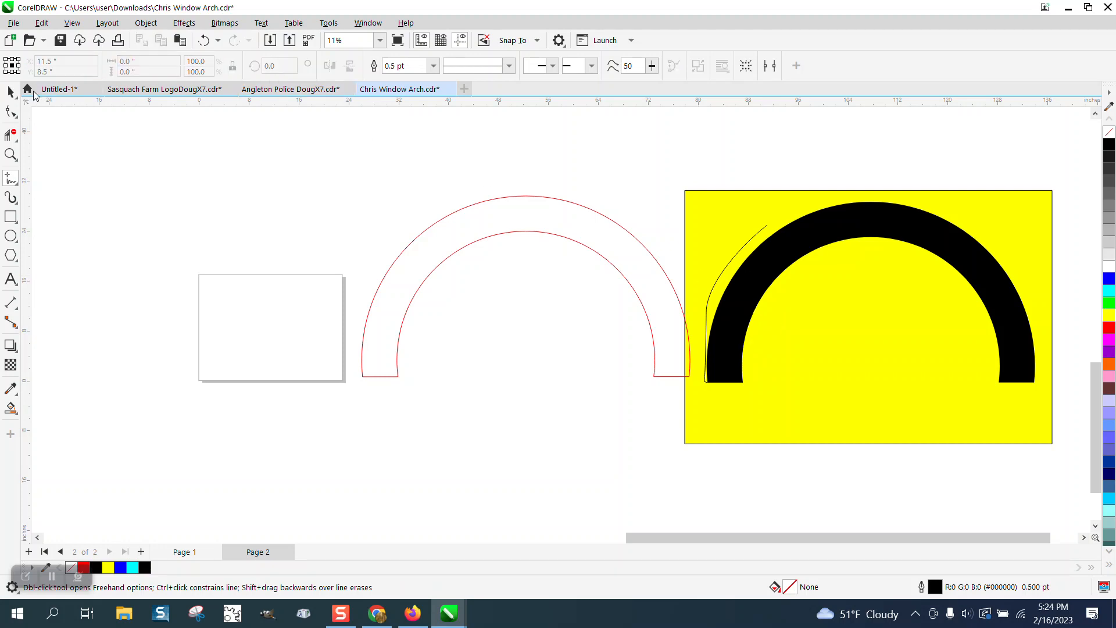
click(732, 265)
key(Delete)
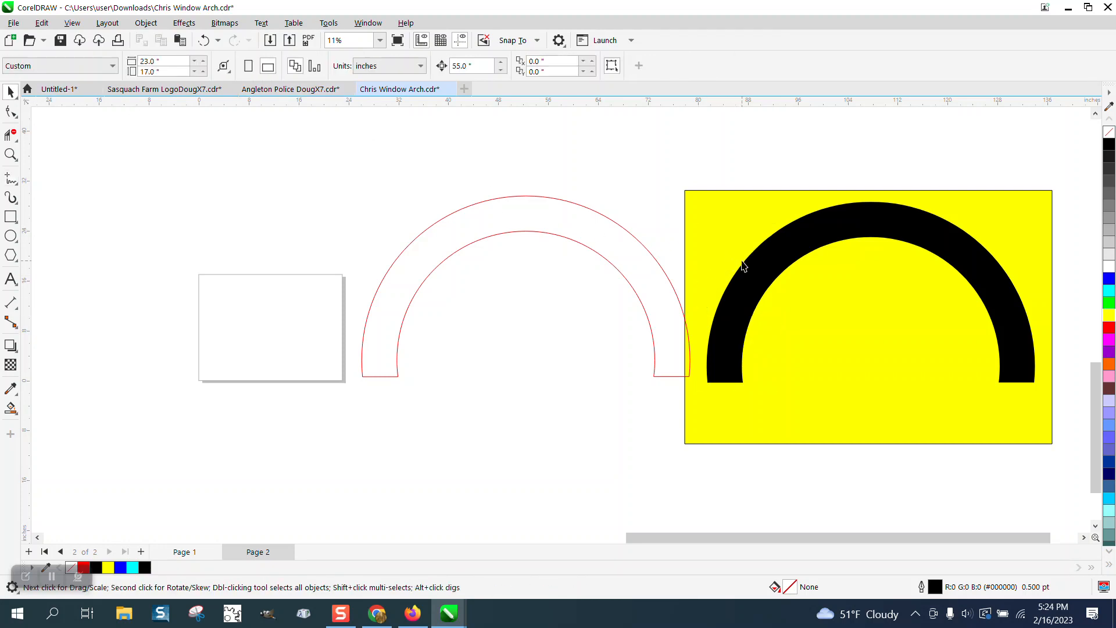
Step: Delete the black filled arch and the yellow rectangle, keeping only the red arch outline
click(791, 259)
key(Delete)
click(798, 251)
key(Delete)
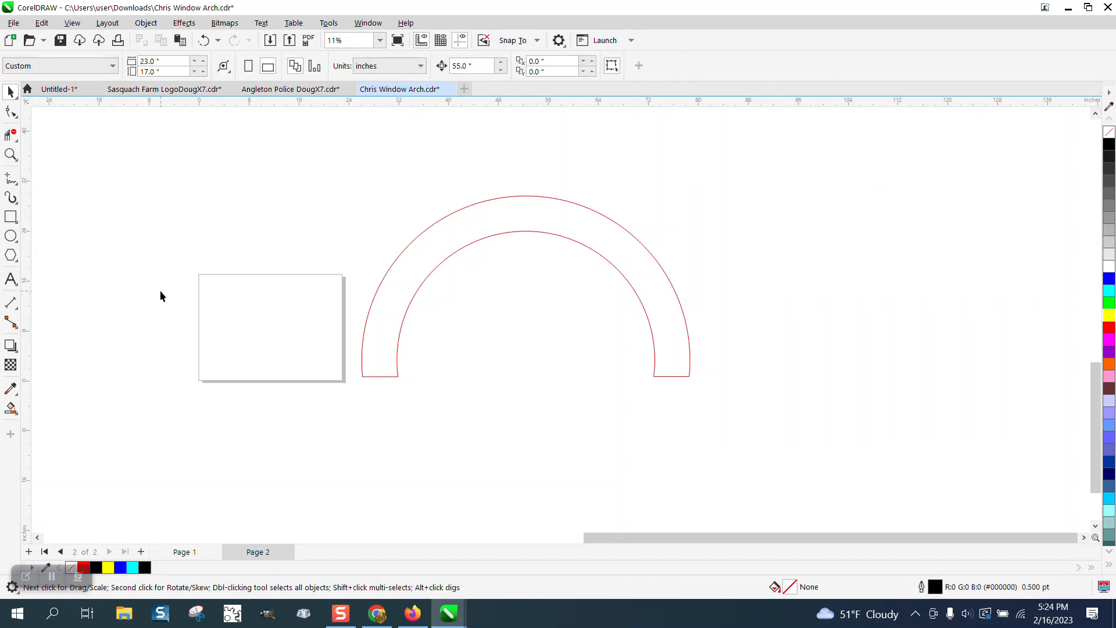
Step: Measure the red arch's outer and inner widths across its base with parallel dimensions and zoom in on both labels
click(18, 308)
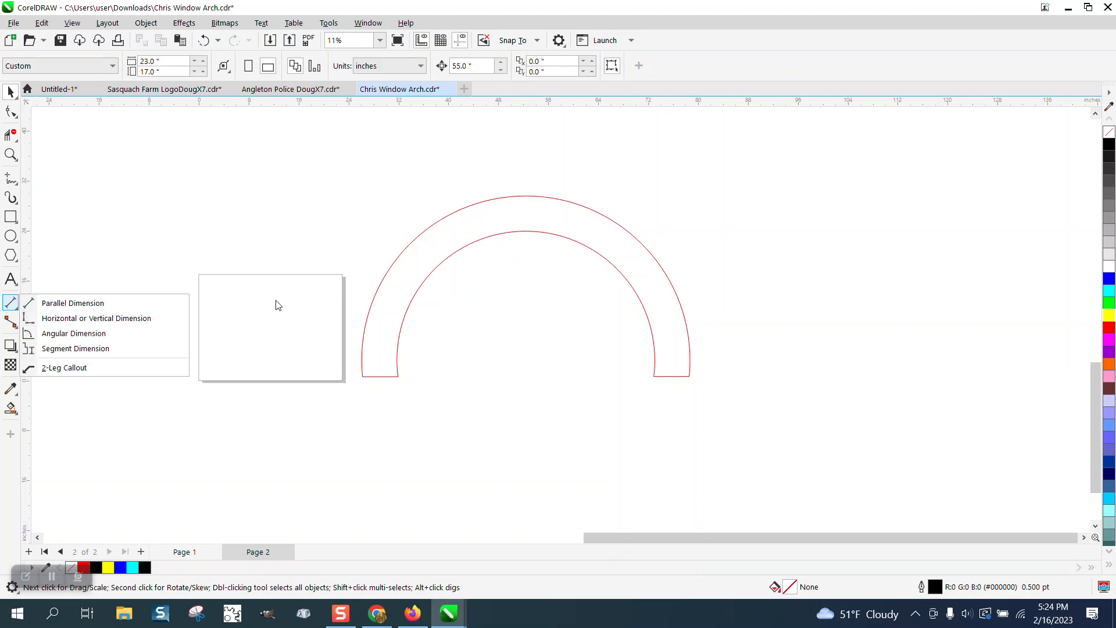
click(87, 303)
drag(363, 377, 399, 376)
click(686, 342)
click(420, 314)
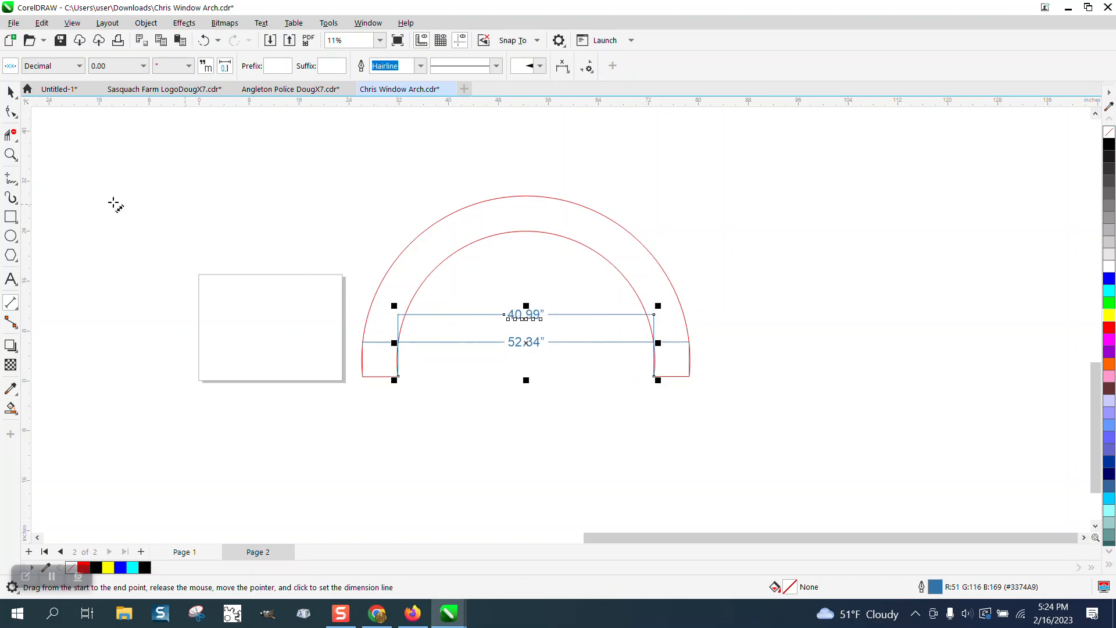
click(10, 154)
drag(448, 290, 628, 387)
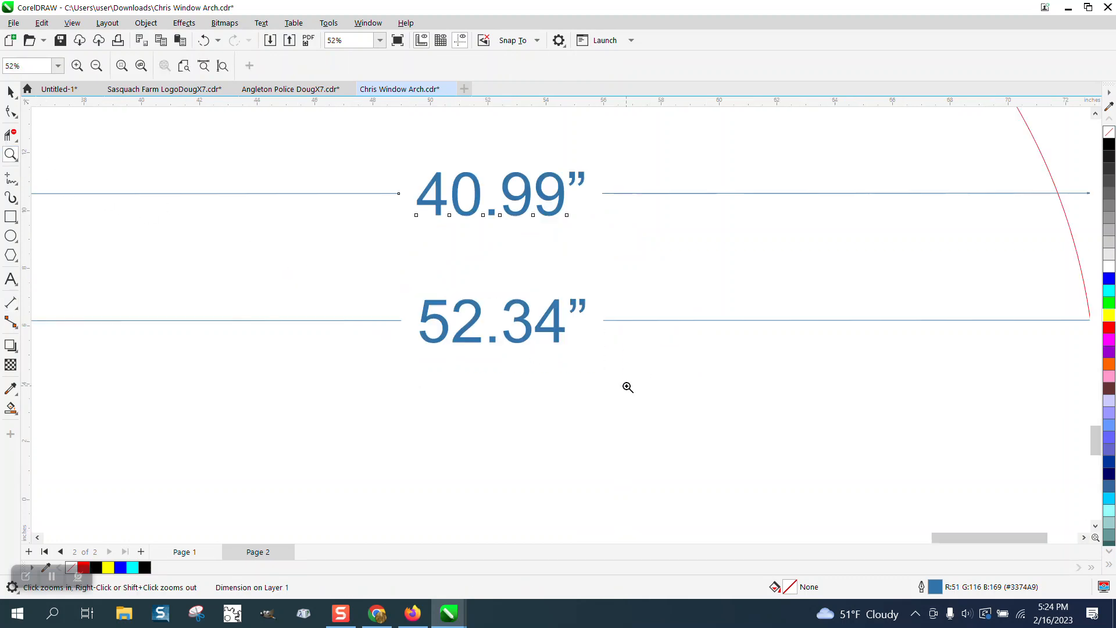
right_click(527, 334)
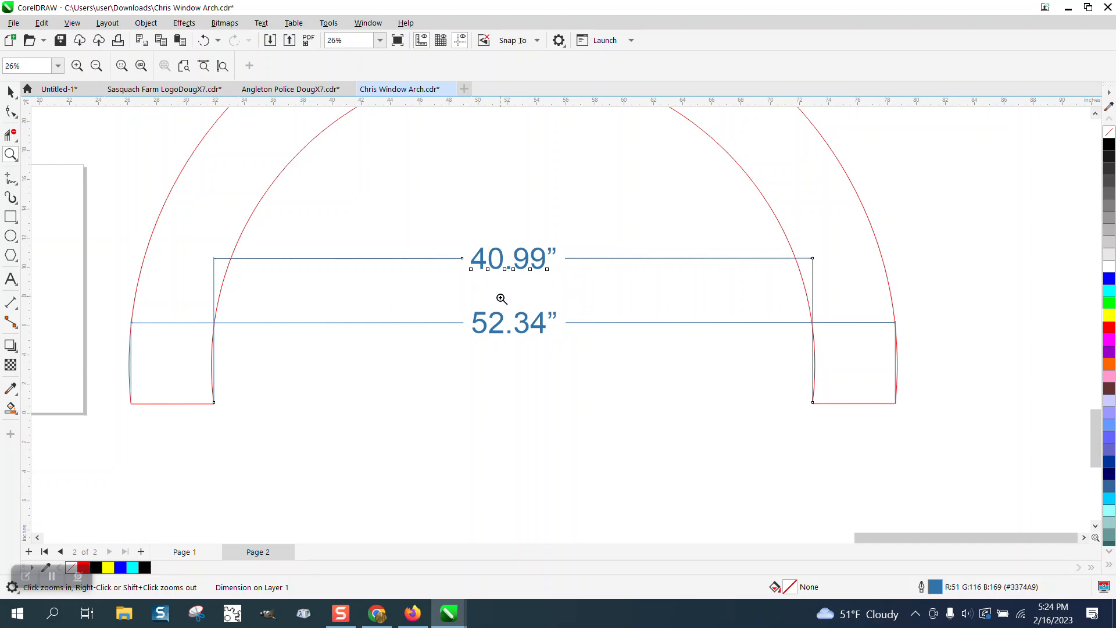
scroll(283, 264, down, 1)
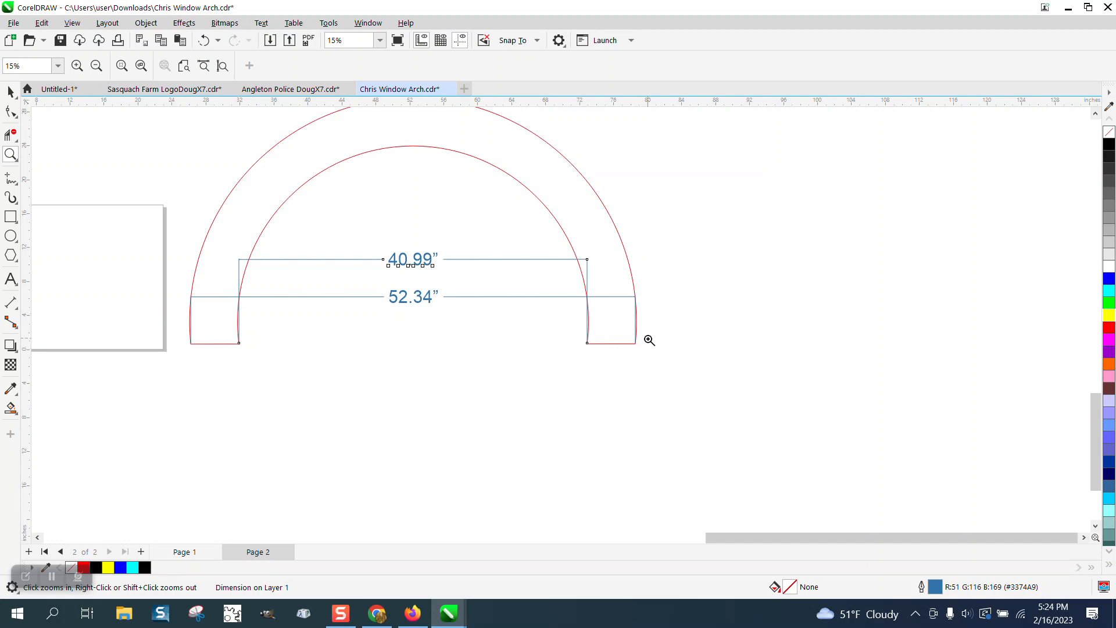
Step: Delete both width dimensions from the arch
click(10, 91)
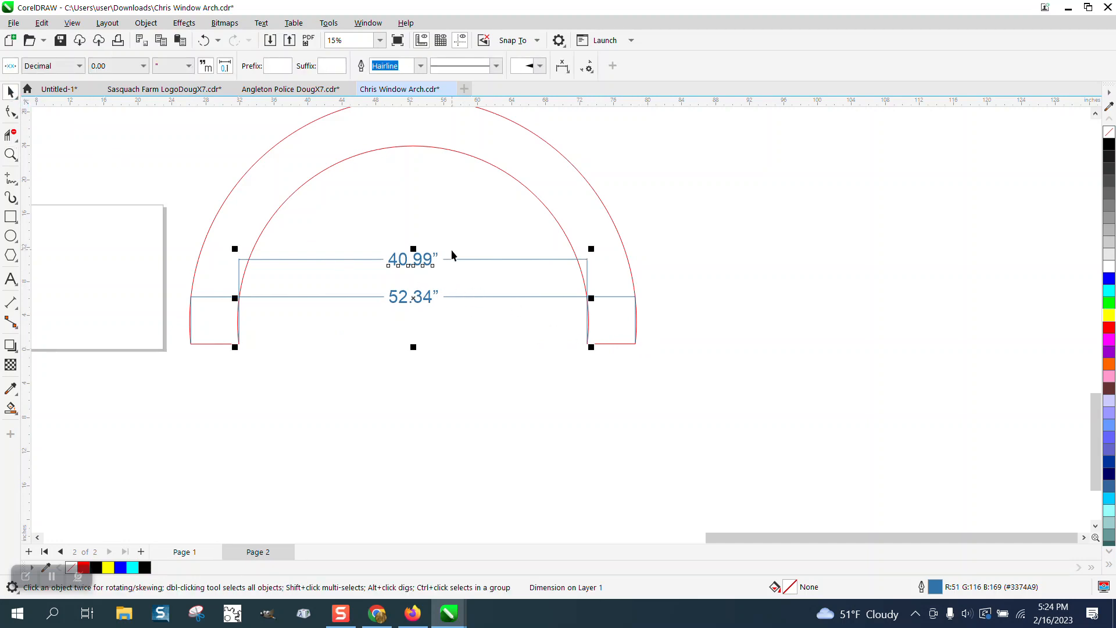
key(Delete)
click(428, 298)
key(Delete)
Step: Set the red arch's outline width to Hairline
scroll(485, 313, down, 1)
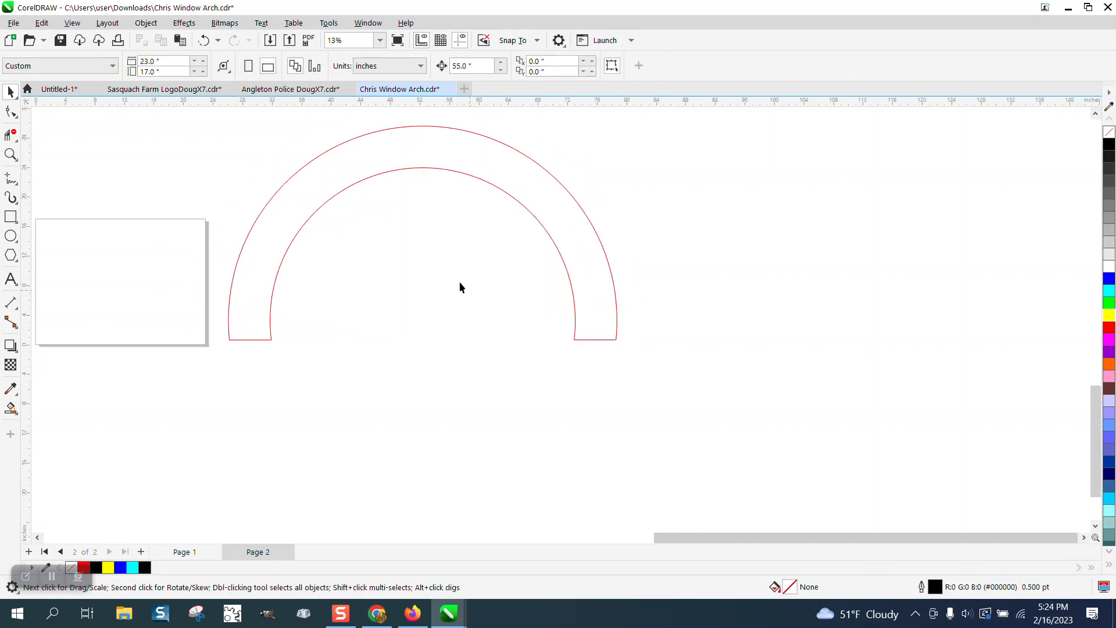
click(321, 206)
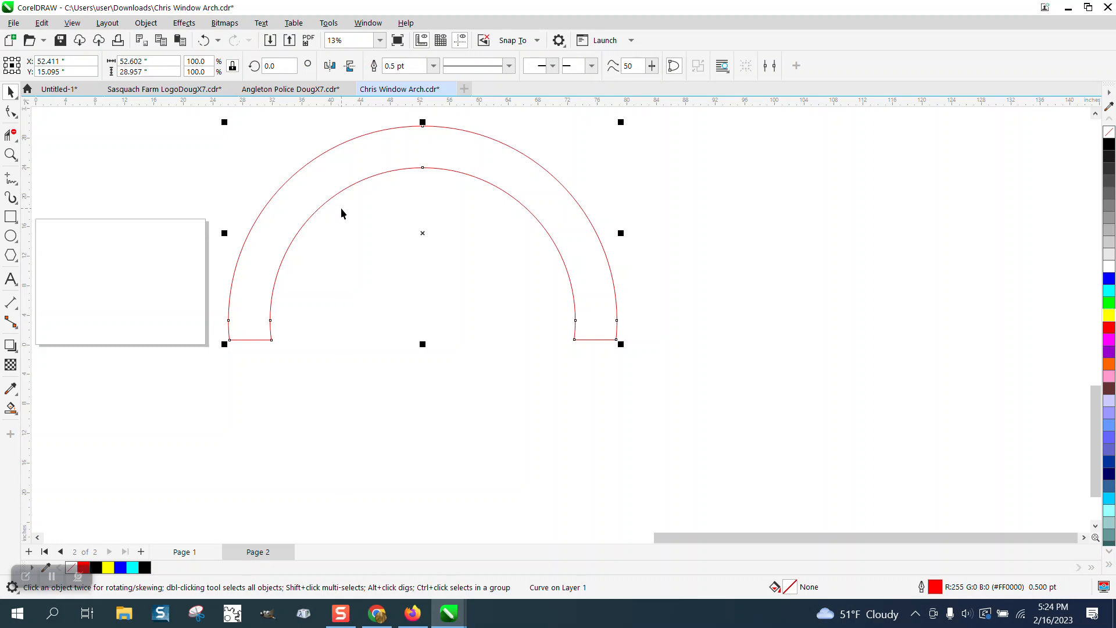
scroll(341, 210, down, 1)
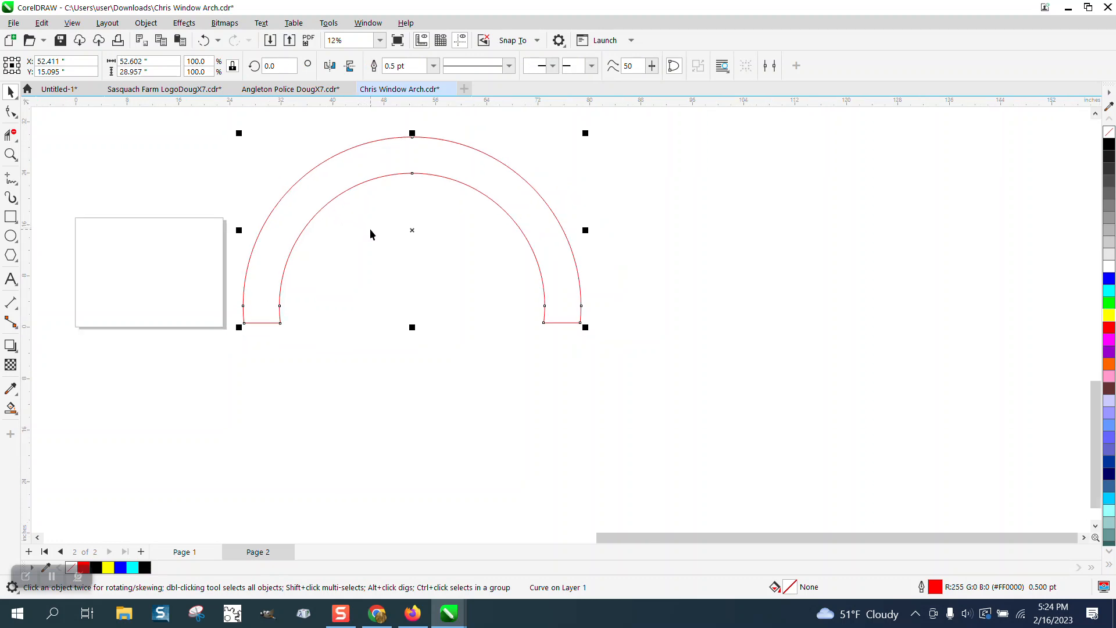
click(433, 65)
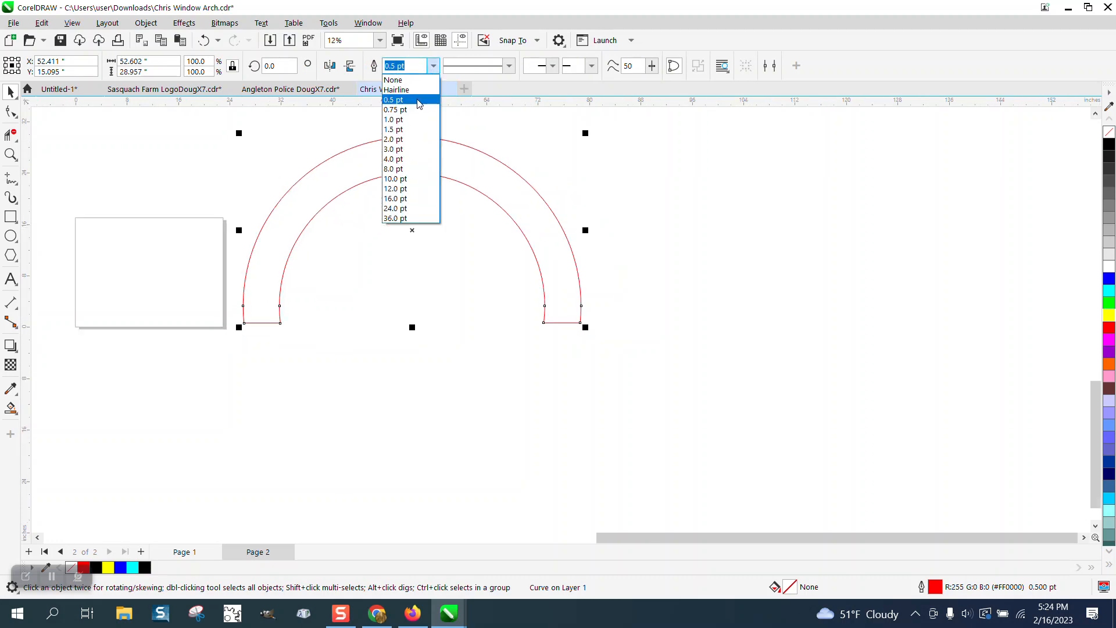
click(419, 98)
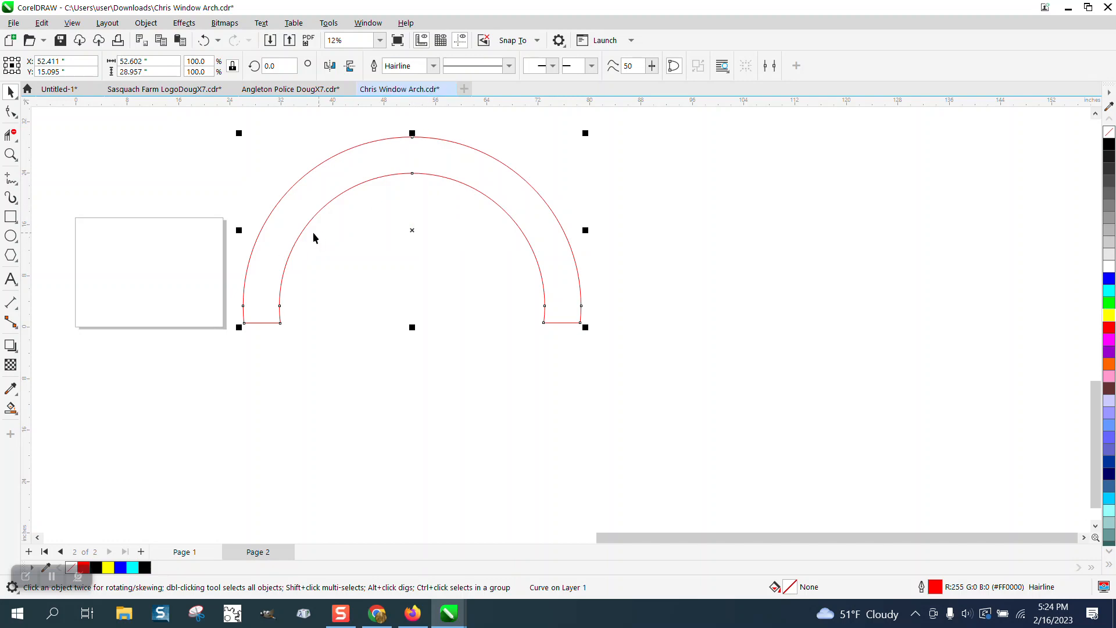
click(190, 226)
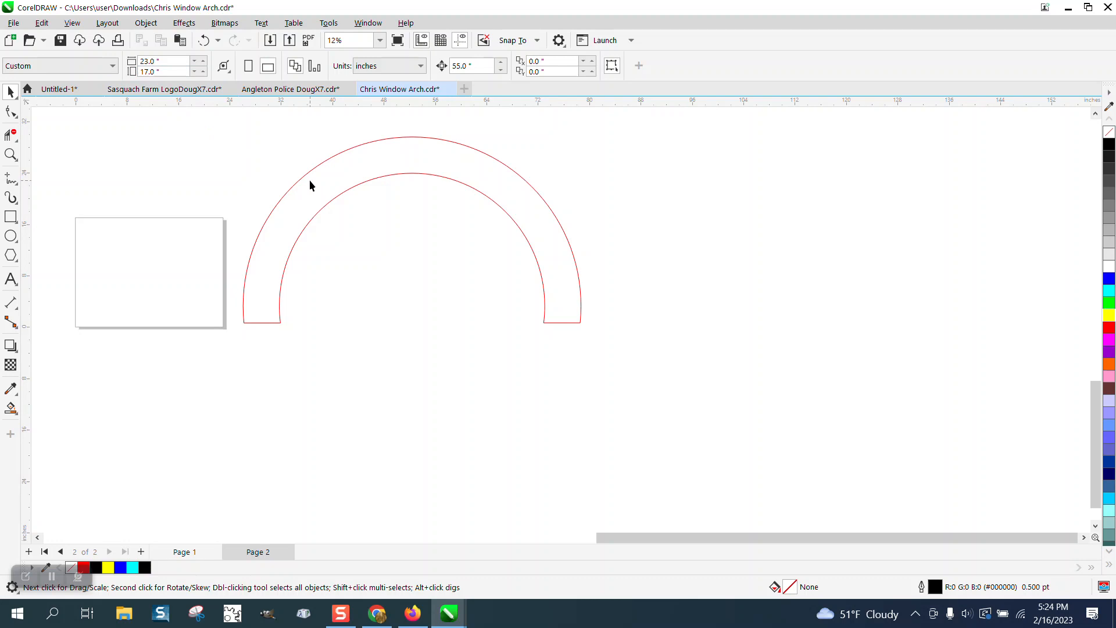
Step: Rotate the red arch by 90 degrees
click(347, 180)
drag(279, 66, 264, 66)
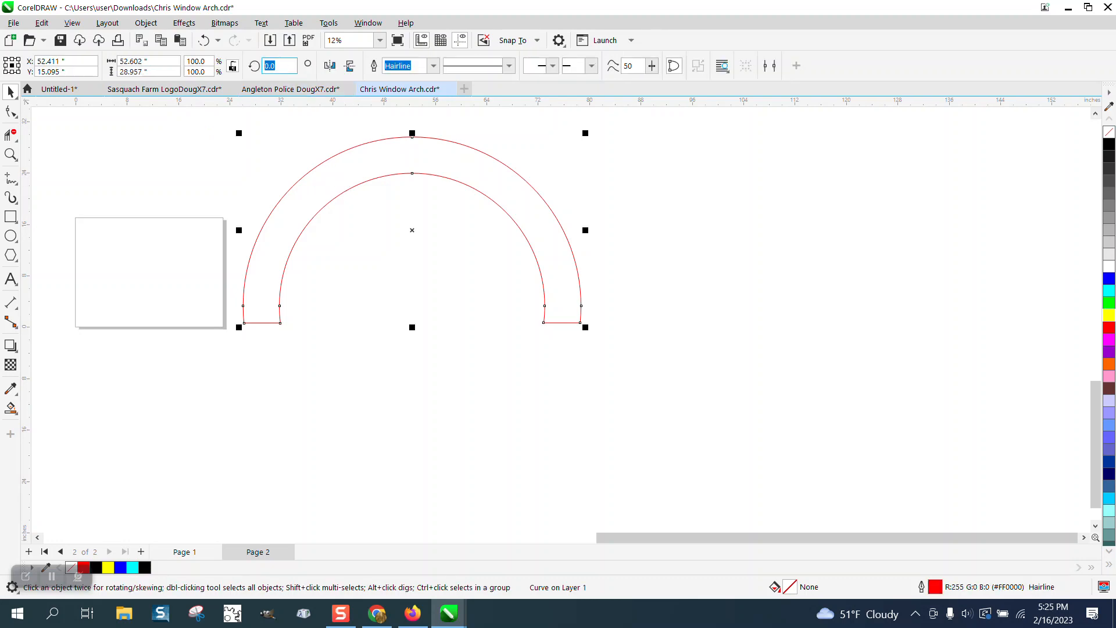
text(90)
key(Return)
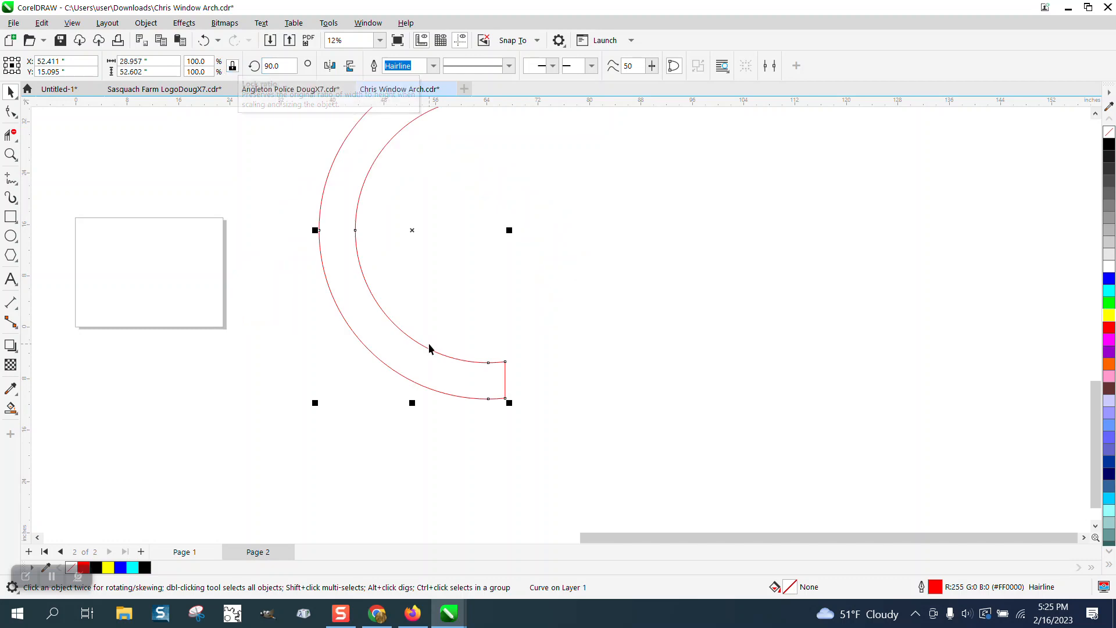
Step: Move the rotated arch so its upper end fits inside the page, centred at about X 7.5, Y -10.2 inches
scroll(471, 380, down, 2)
drag(411, 233, 401, 241)
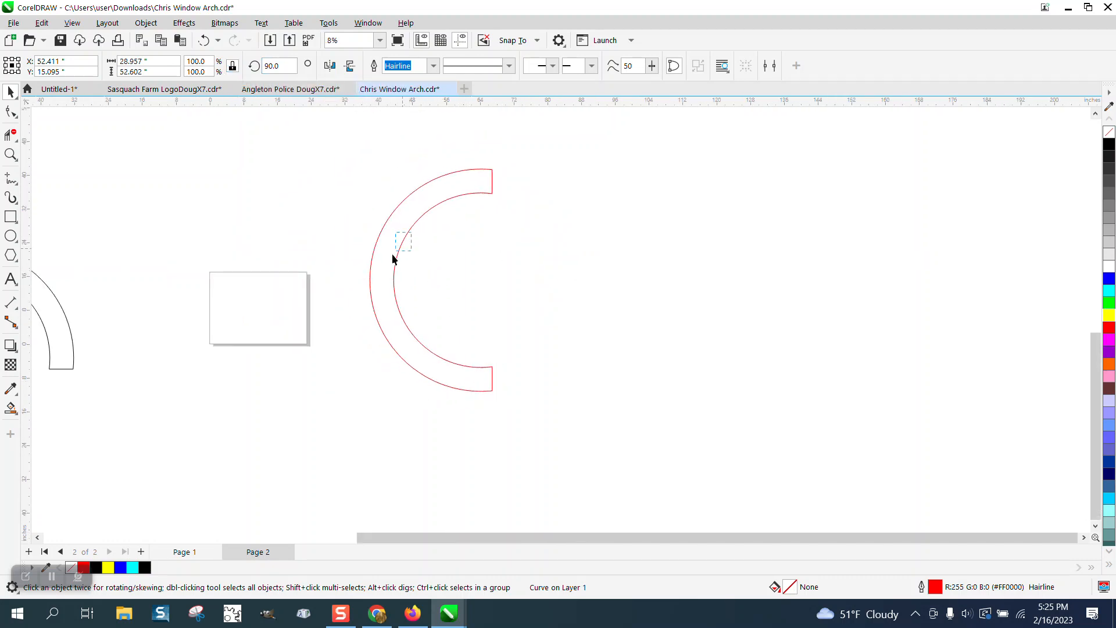
drag(280, 335, 281, 334)
drag(398, 252, 511, 445)
click(11, 154)
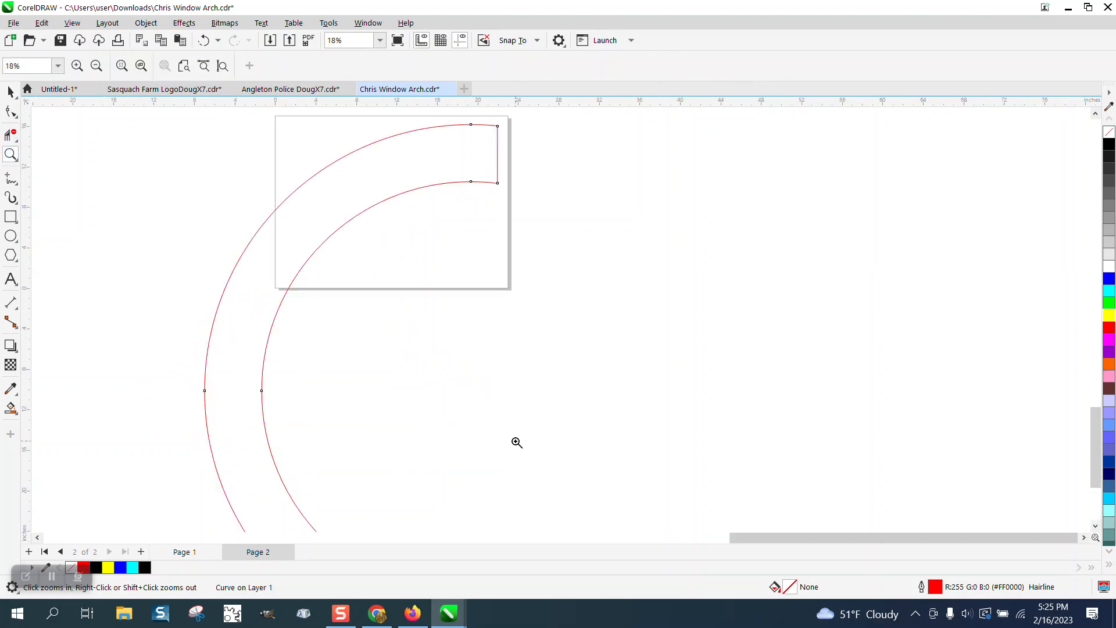
right_click(342, 291)
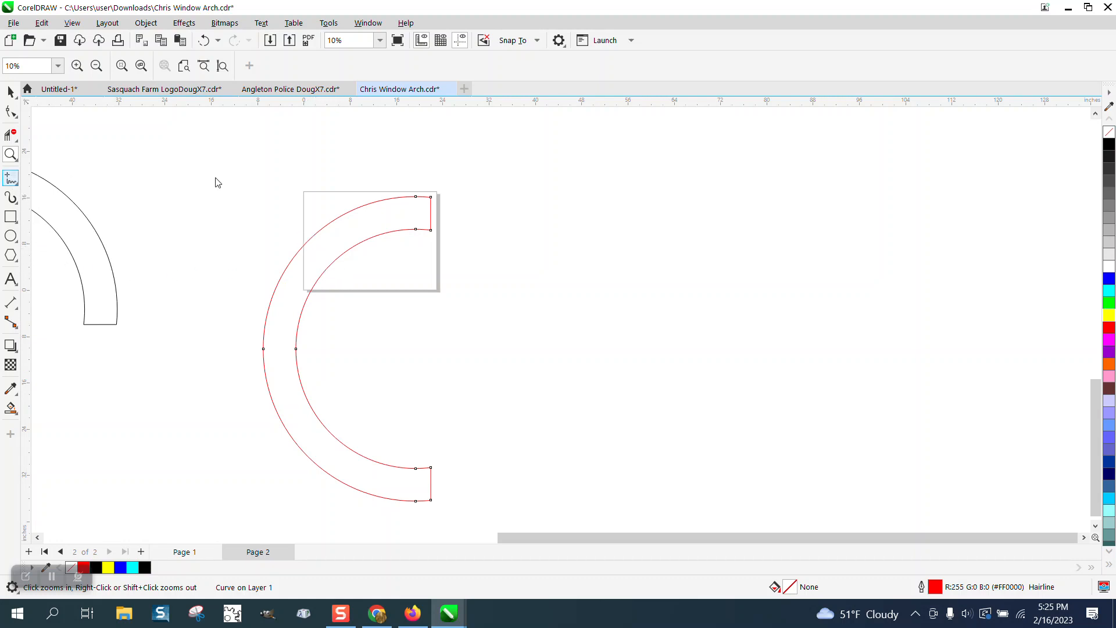
Step: Draw a vertical 2-point line, rotate it 45 degrees, and place it across the arch's upper band at about X 4.7, Y 4.5 inches
click(22, 185)
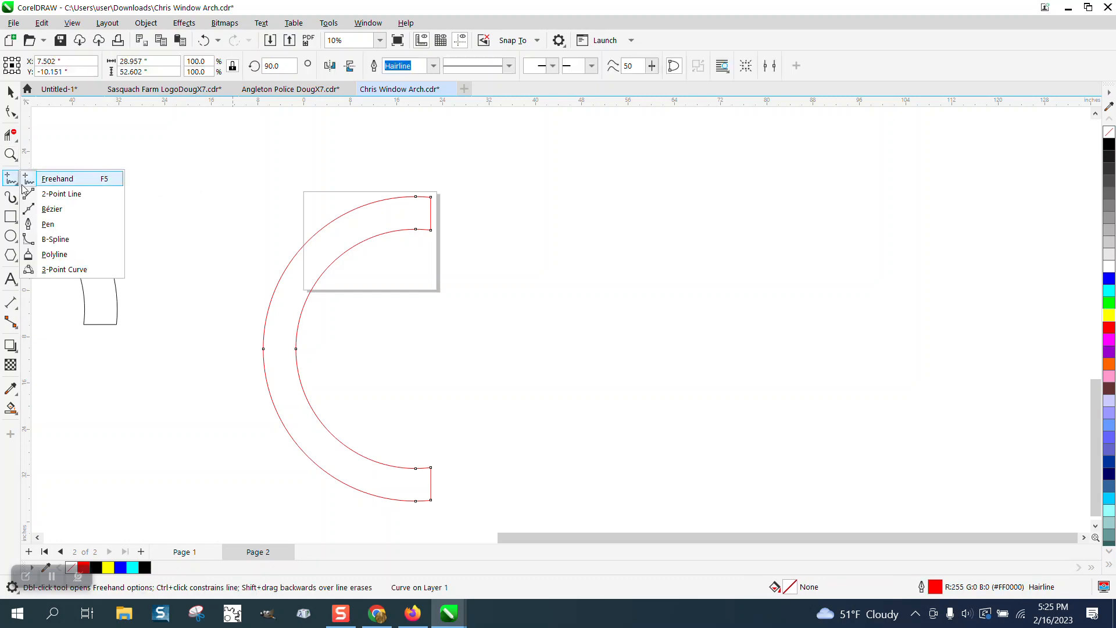
click(61, 193)
drag(231, 203, 238, 312)
click(280, 65)
text(45)
key(Return)
click(11, 91)
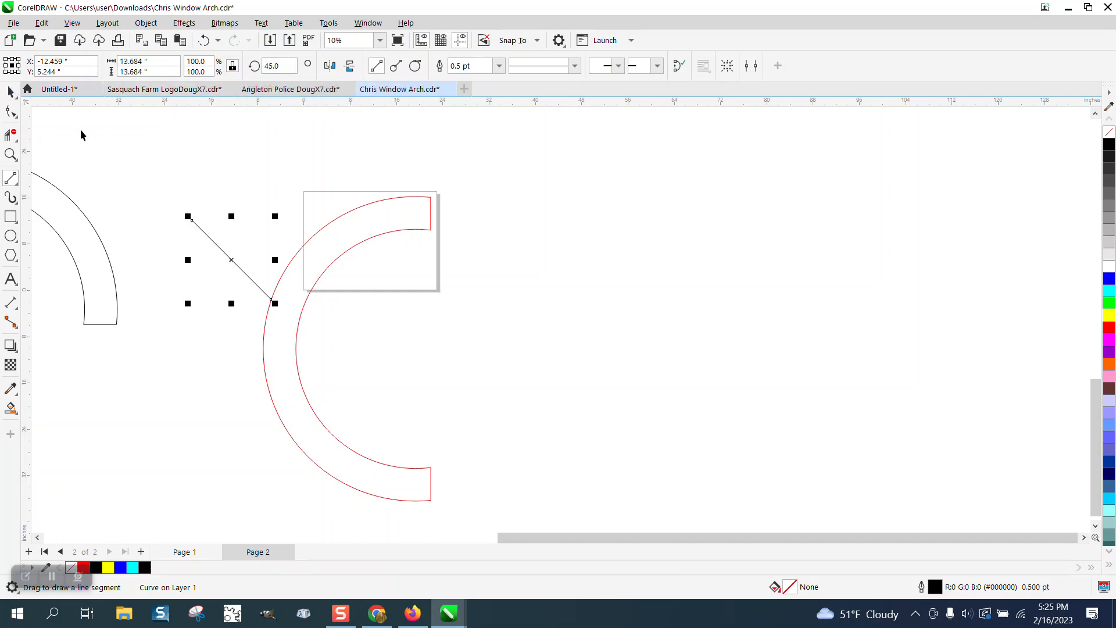
drag(229, 258, 331, 268)
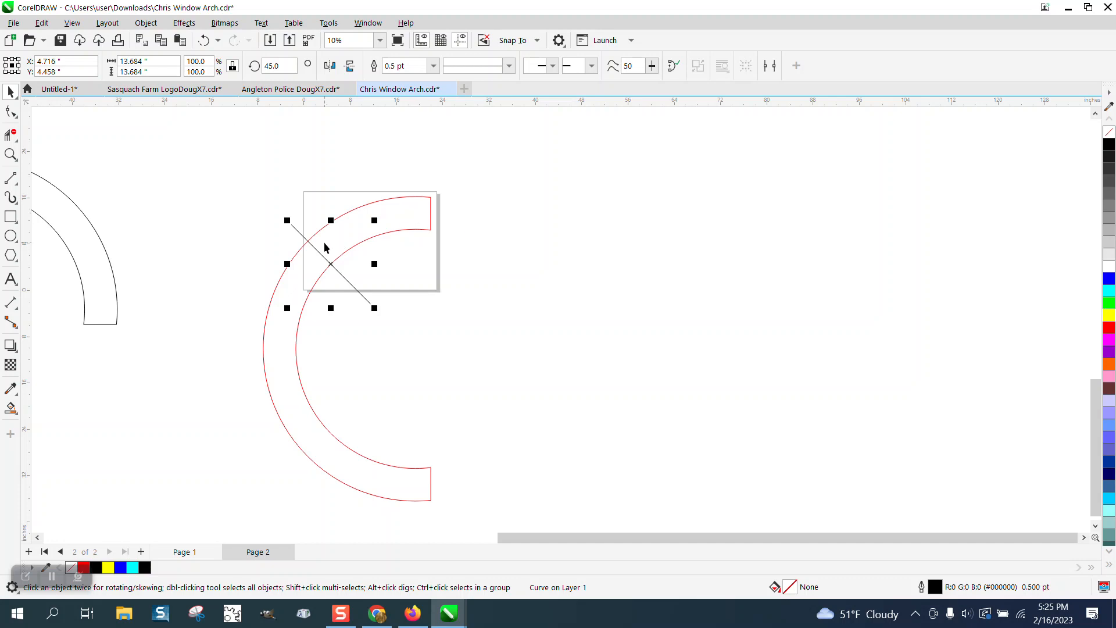
Step: Smart Fill the arch section above the cut line in black and move it 55 inches right, clear of the page
click(17, 407)
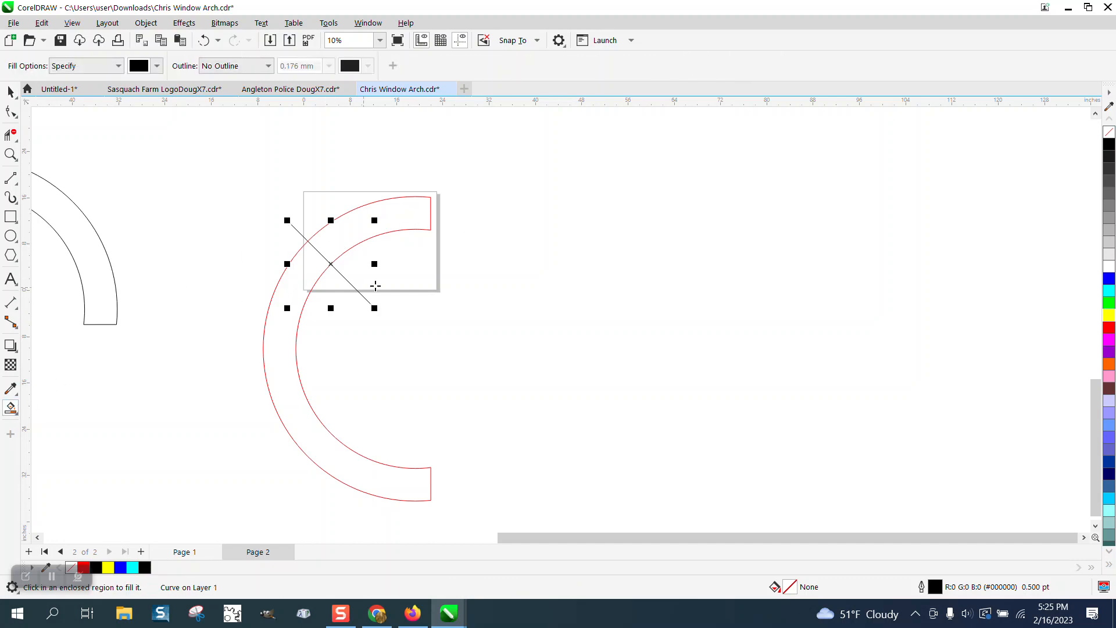
click(413, 225)
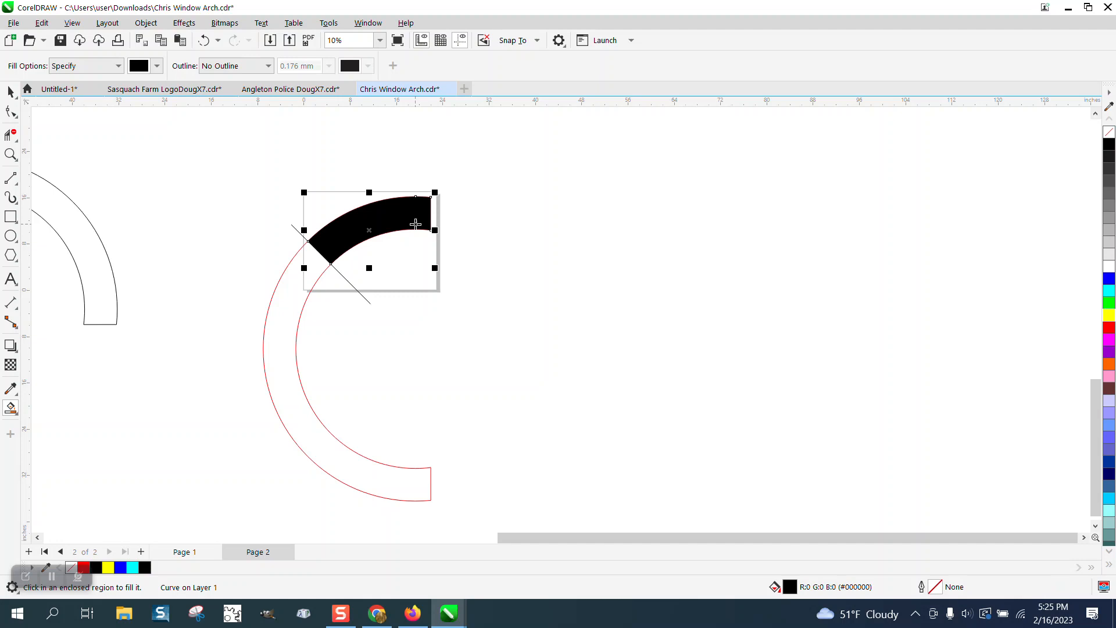
key(shift+Right)
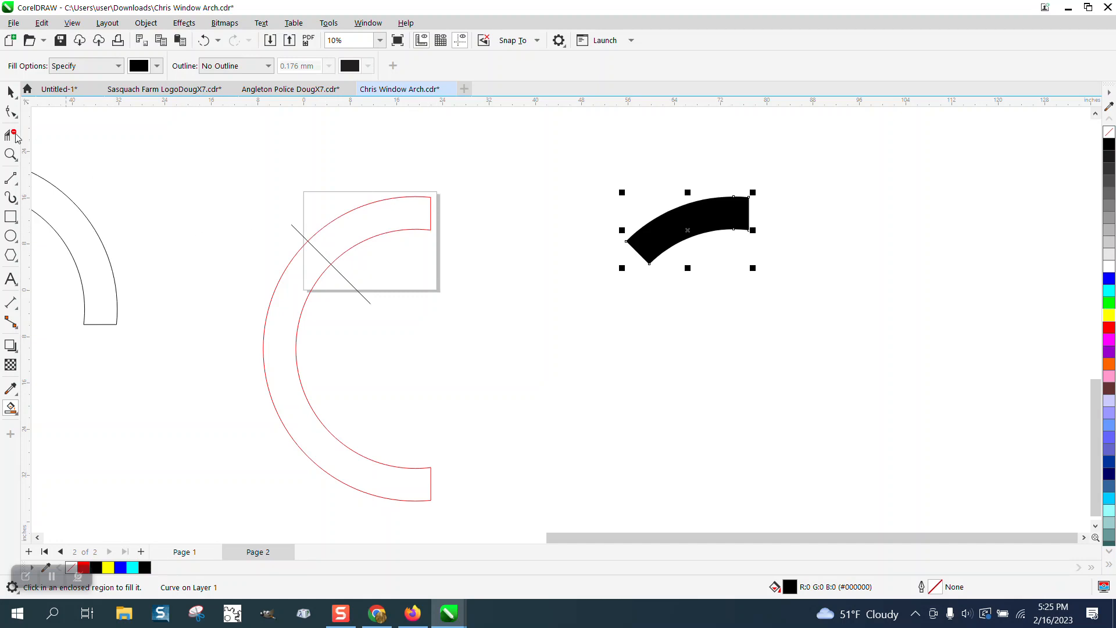
click(11, 92)
scroll(293, 221, down, 1)
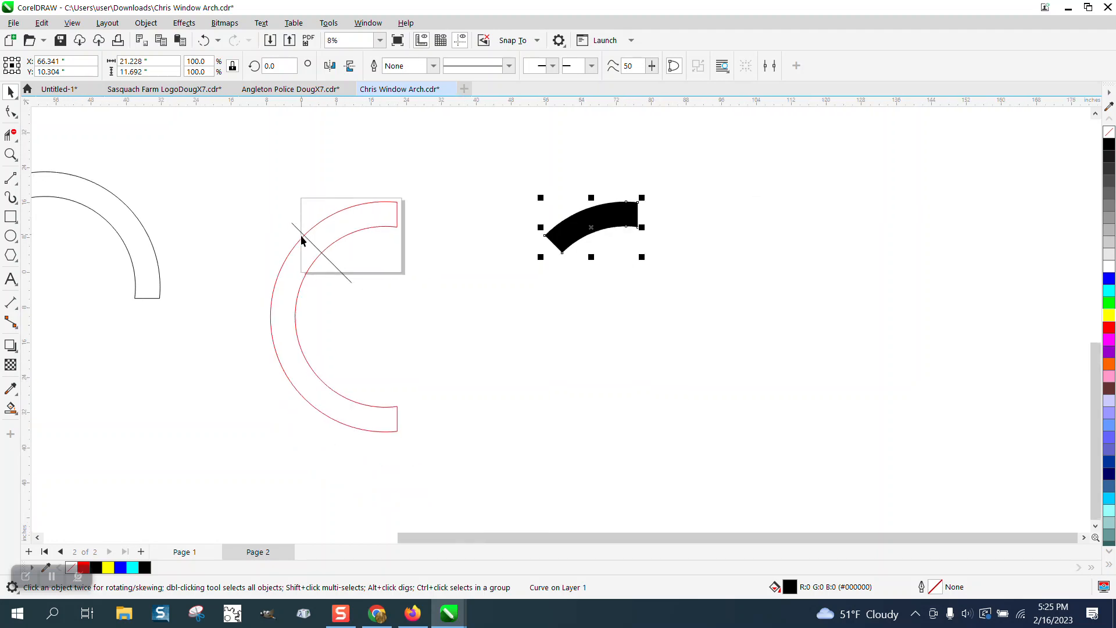
Step: Smart Fill the remaining arch section below the cut line in black and move it 55 inches right
click(10, 408)
click(285, 335)
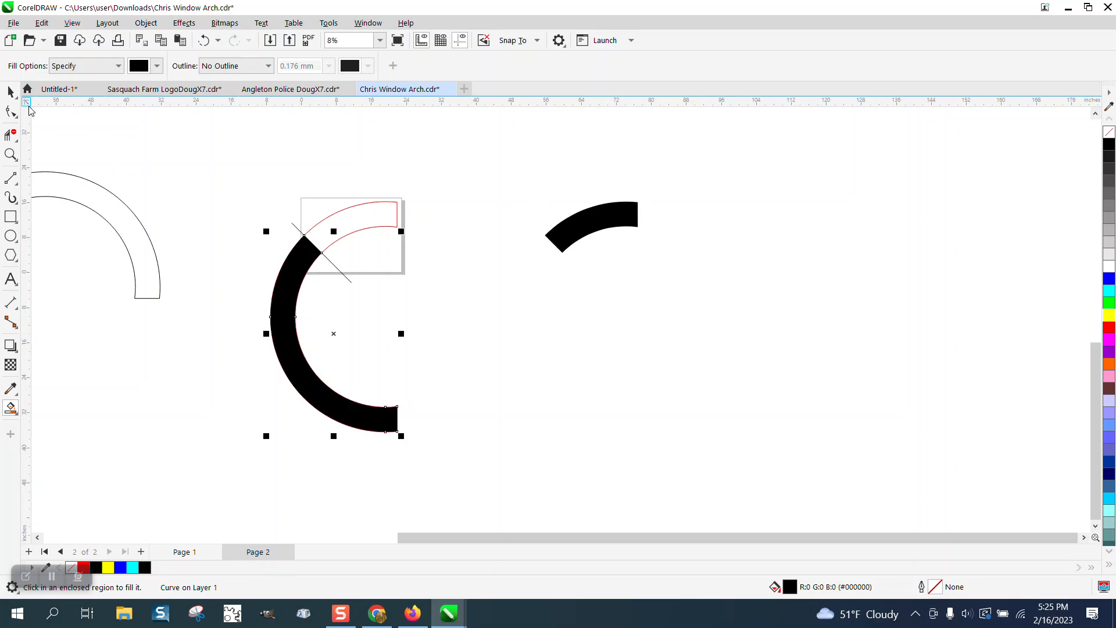
key(shift+Right)
Step: Set the diagonal cut line aside above the page and delete the original red arch
click(10, 91)
drag(301, 234, 470, 459)
key(Delete)
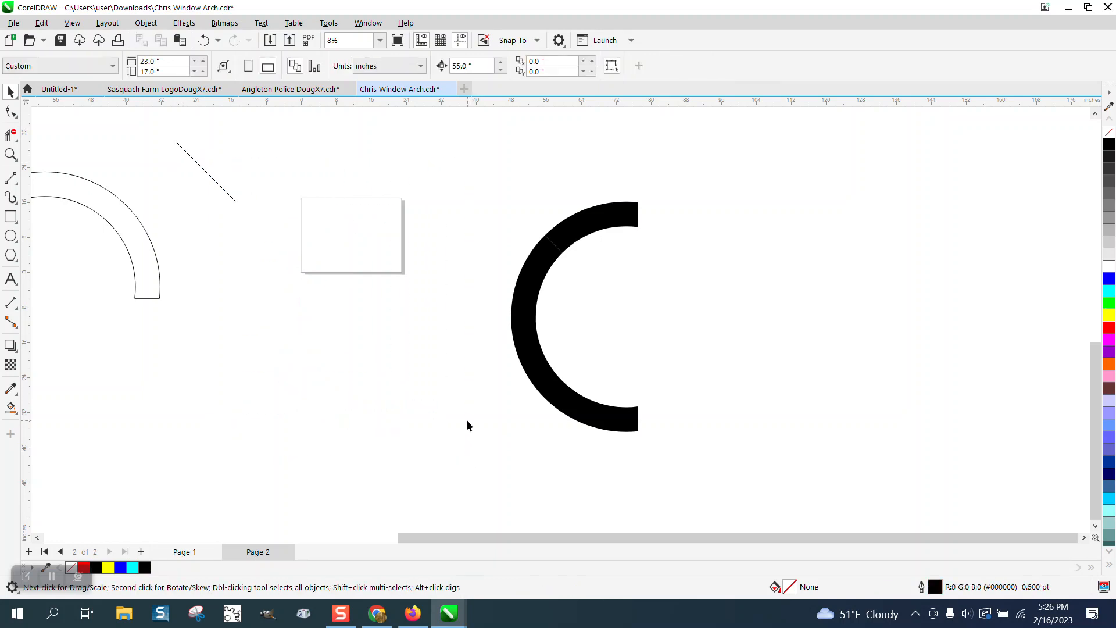
Step: Move the large black arch section back 55 inches left and give it no fill with a red outline
click(536, 378)
key(Left)
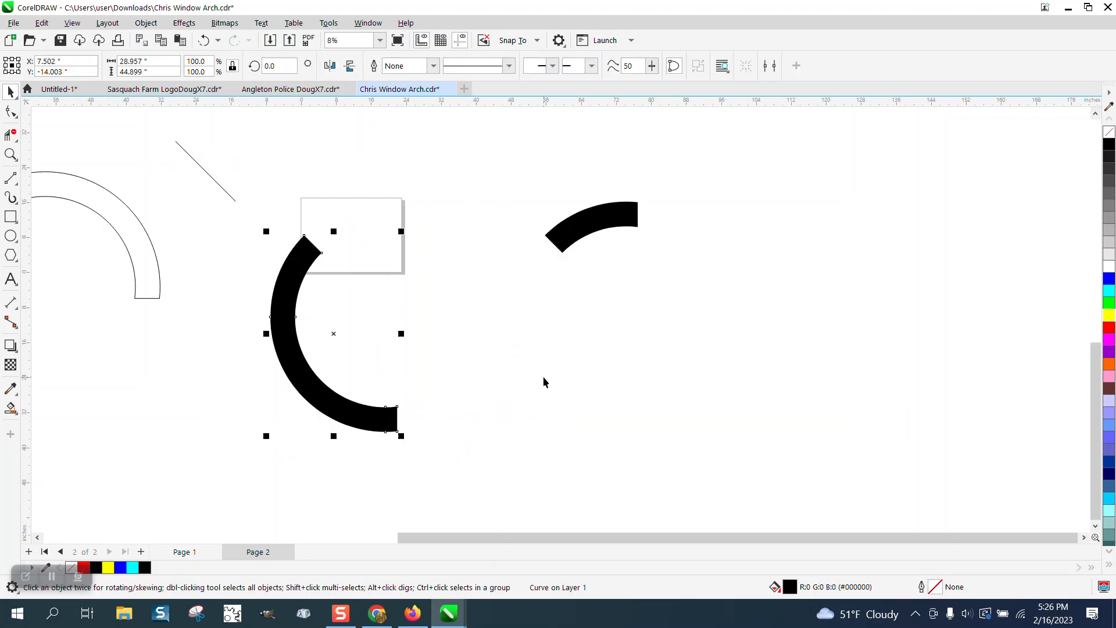
click(1109, 132)
right_click(1111, 329)
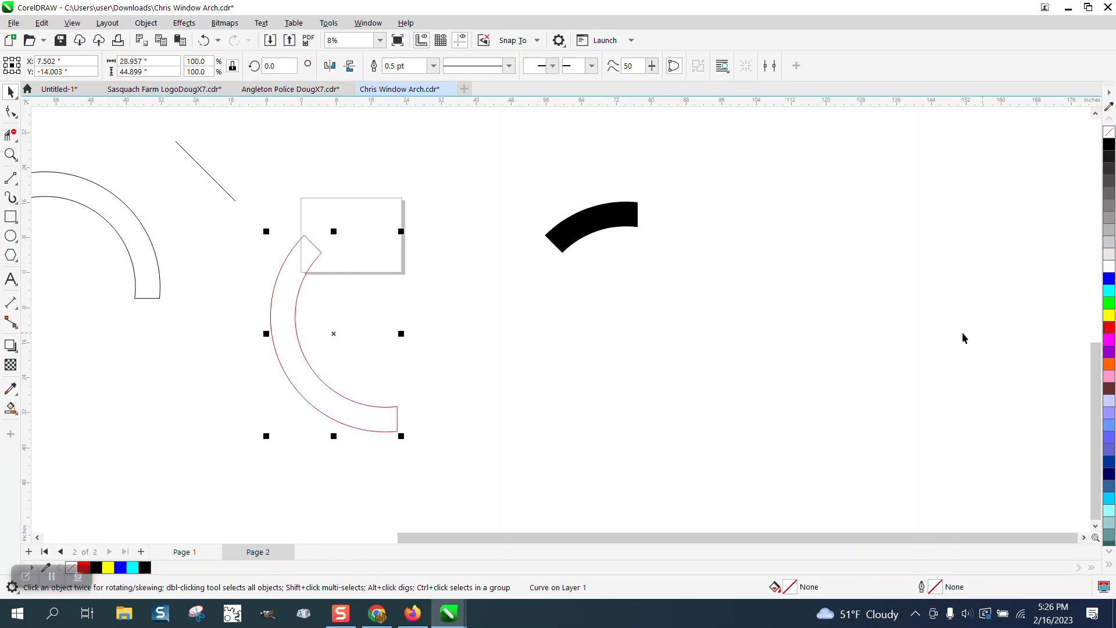
Step: Rotate and move the red section so its upper end fits the page, and place the cut line across it at about X 1.0, Y 3.9 inches
click(336, 330)
drag(403, 230, 440, 309)
drag(320, 301, 329, 258)
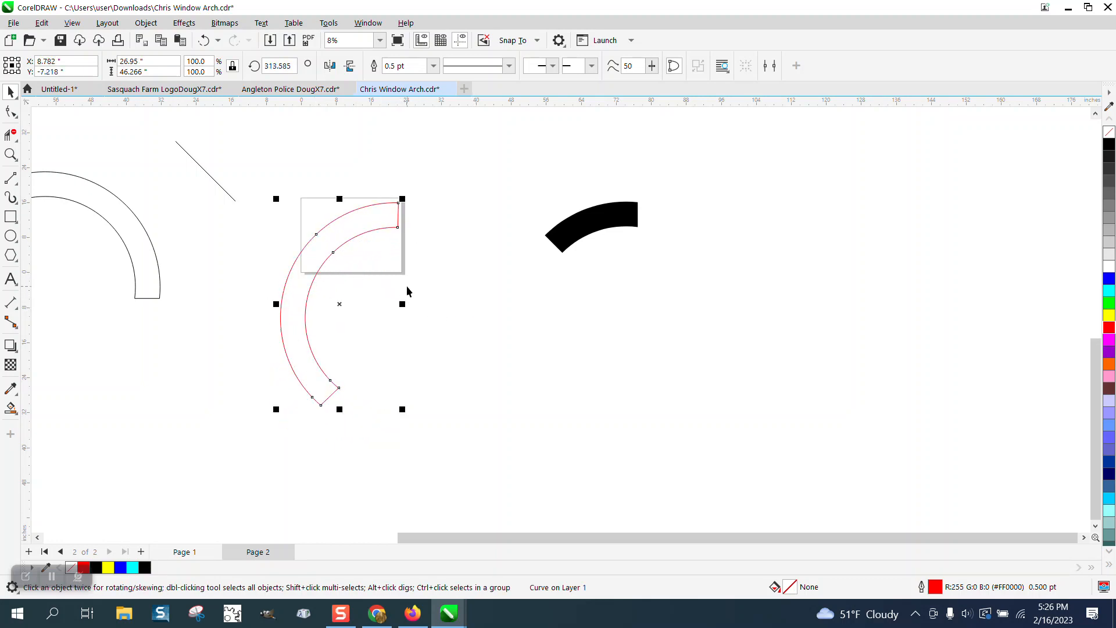
drag(228, 200, 339, 286)
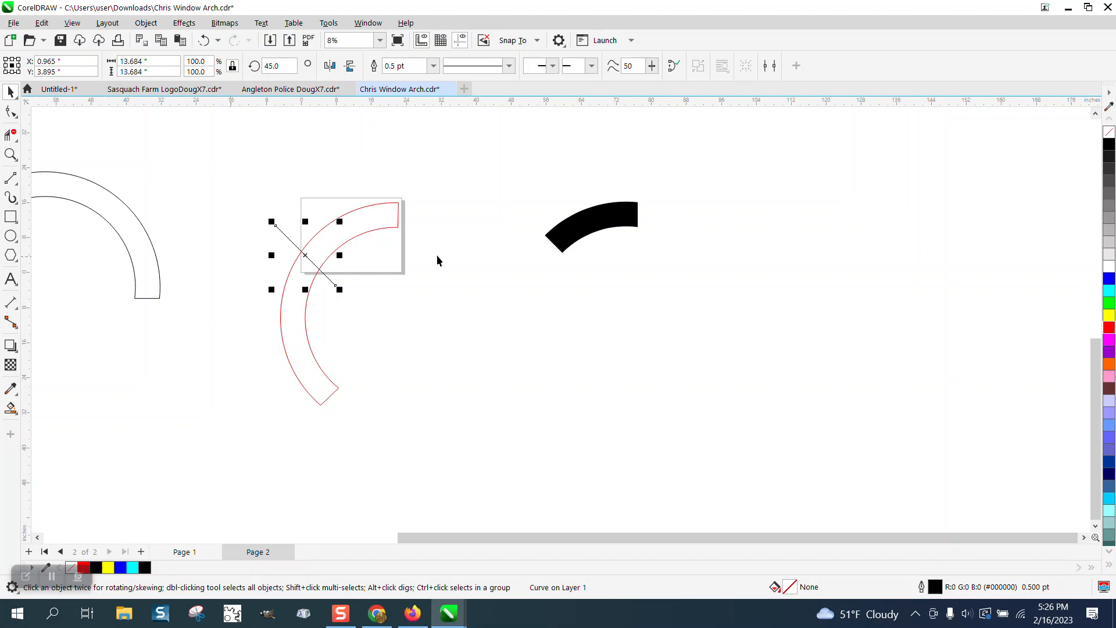
Step: Move the first black arch piece another 110 inches right, to X 176.341 inches
click(605, 231)
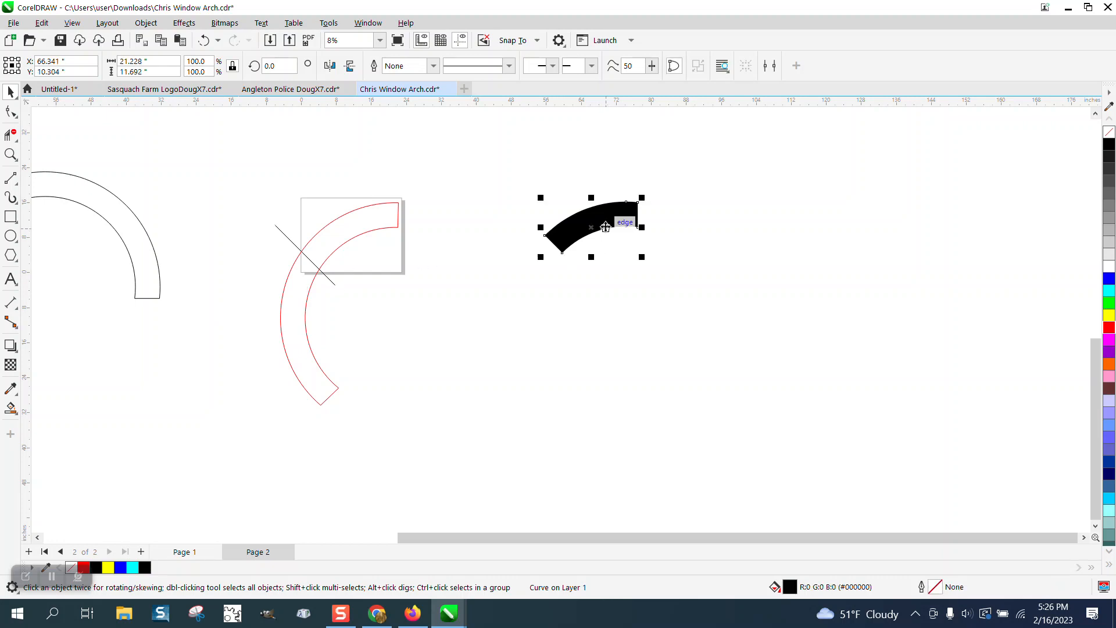
click(605, 226)
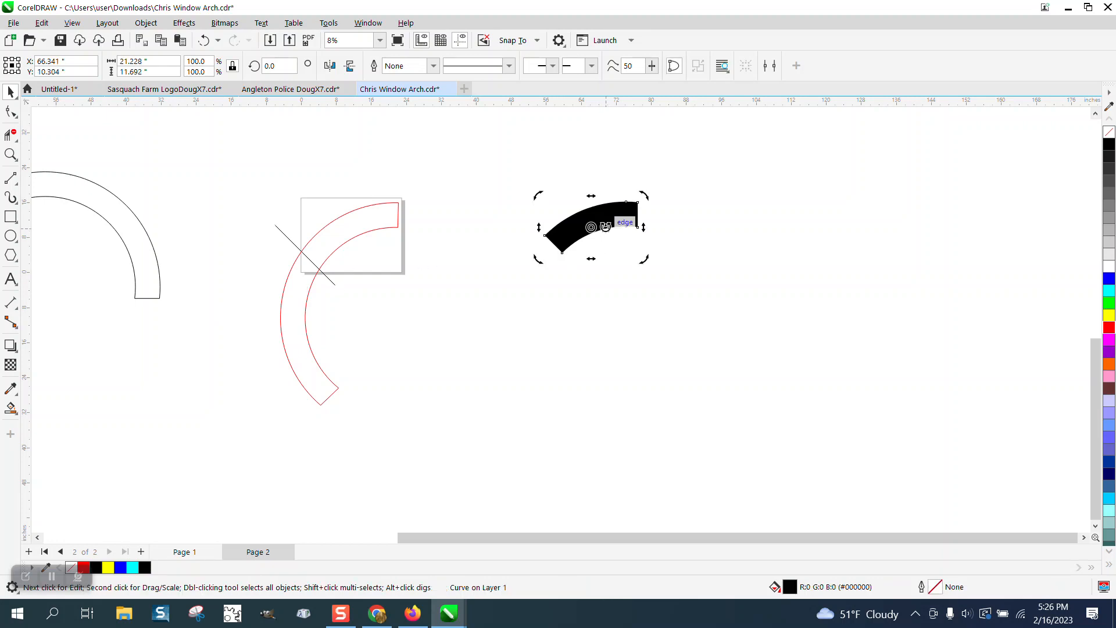
key(Right)
key(Right)
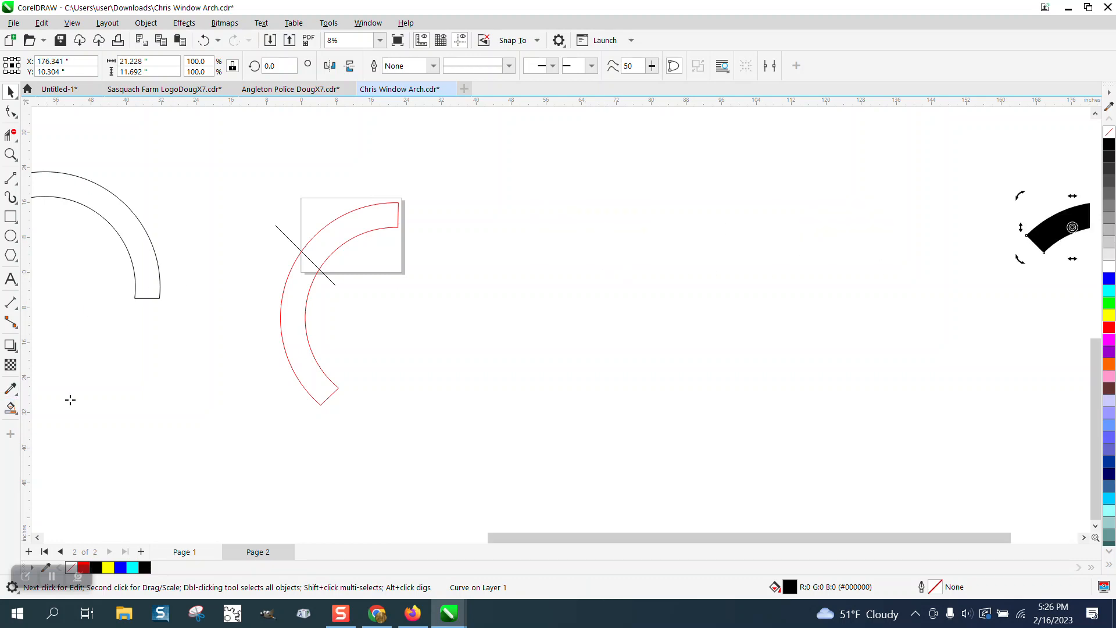
Step: Smart Fill both sections of the divided red arch in black, moving the upper one 110 inches right and the lower one 55 inches right
click(11, 408)
click(319, 248)
key(Right)
key(Right)
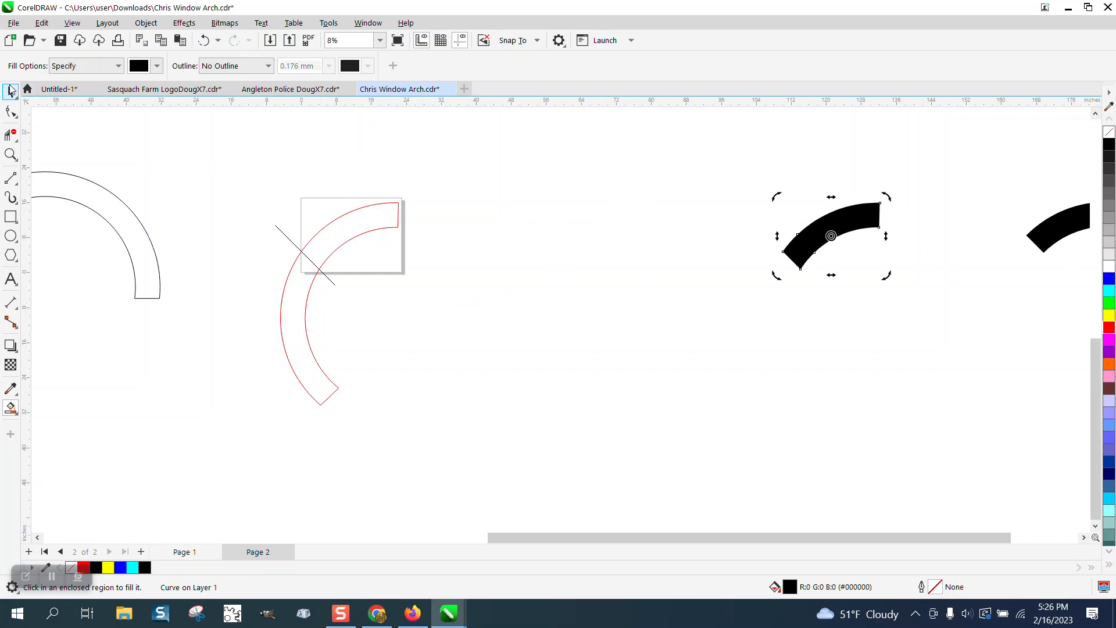
click(299, 349)
key(Right)
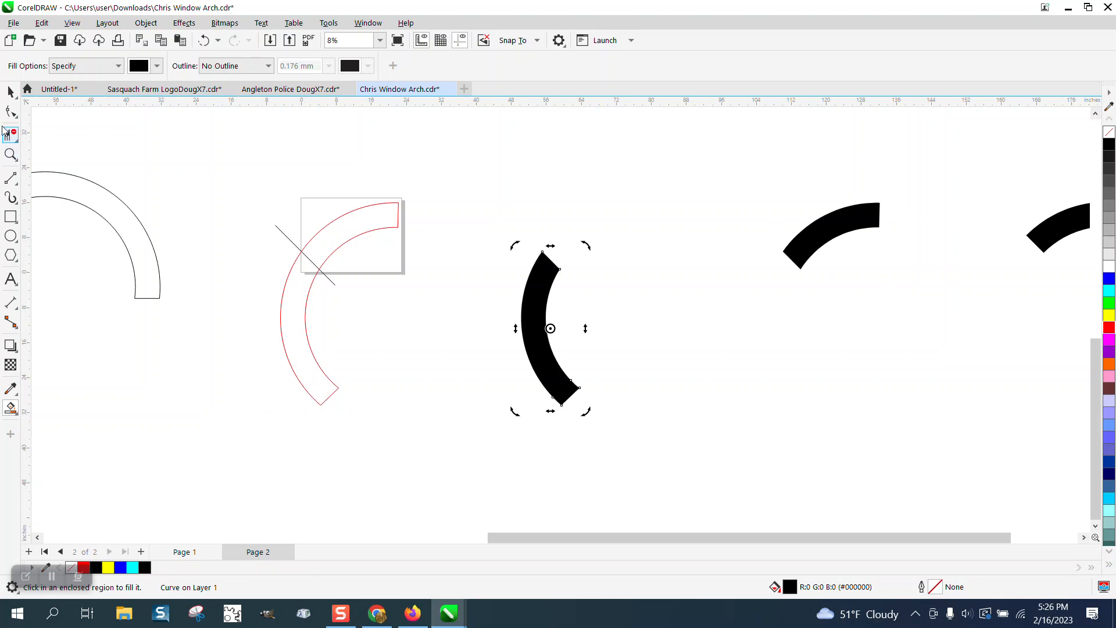
Step: Move the cut line off the arch and delete the red arch section lying over the page
click(9, 91)
drag(295, 249, 473, 430)
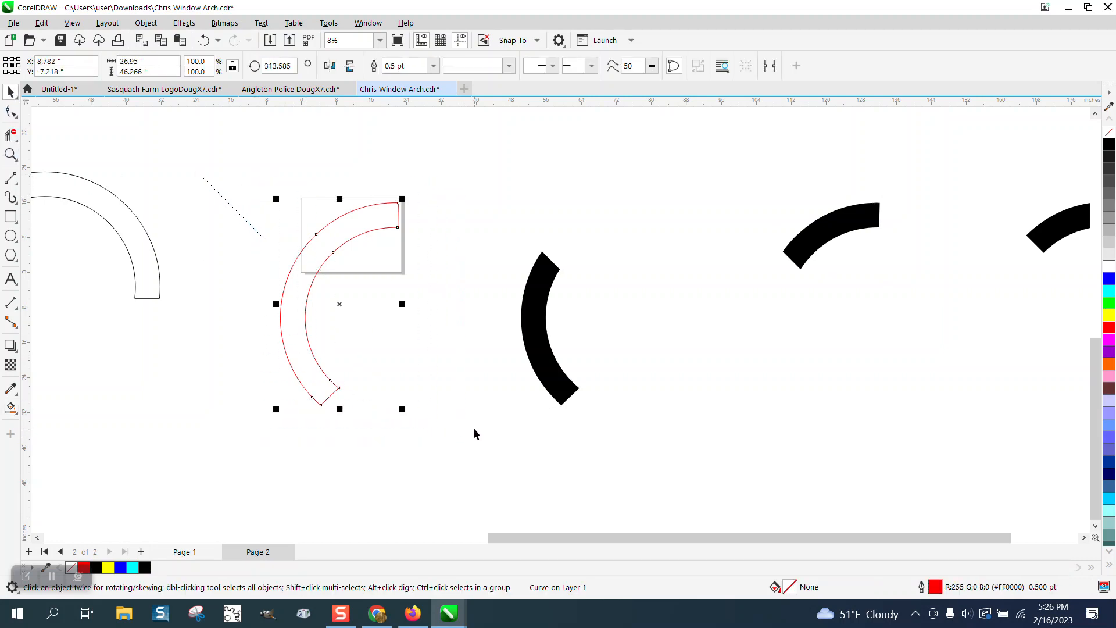
key(Delete)
Step: Give the lower black section no fill and a red outline, and move it back 55 inches left
click(541, 366)
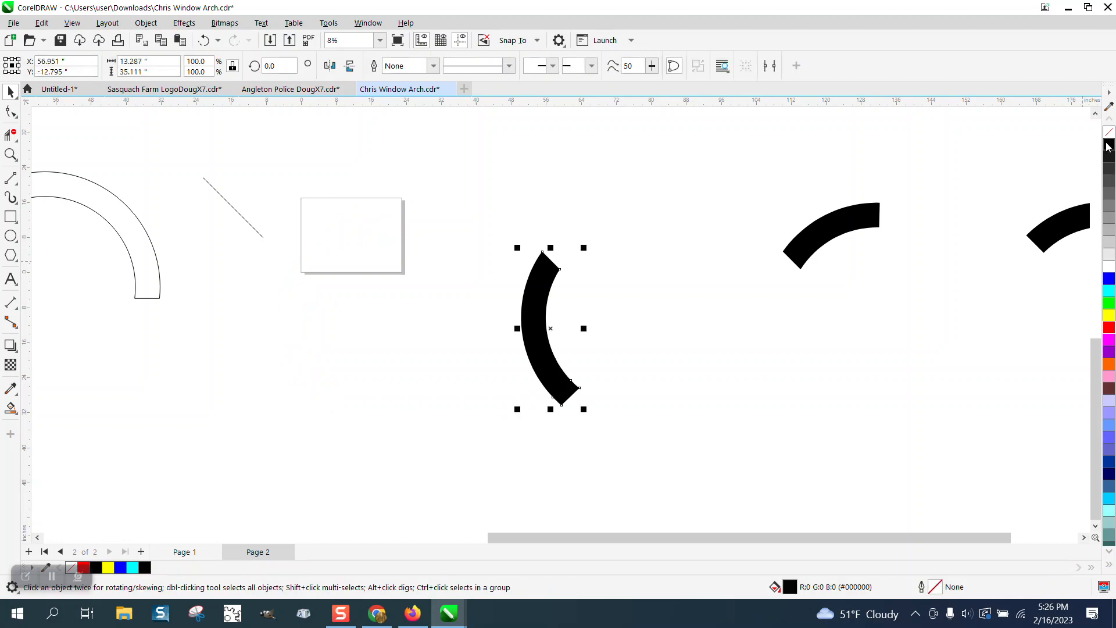
click(1110, 155)
right_click(1109, 326)
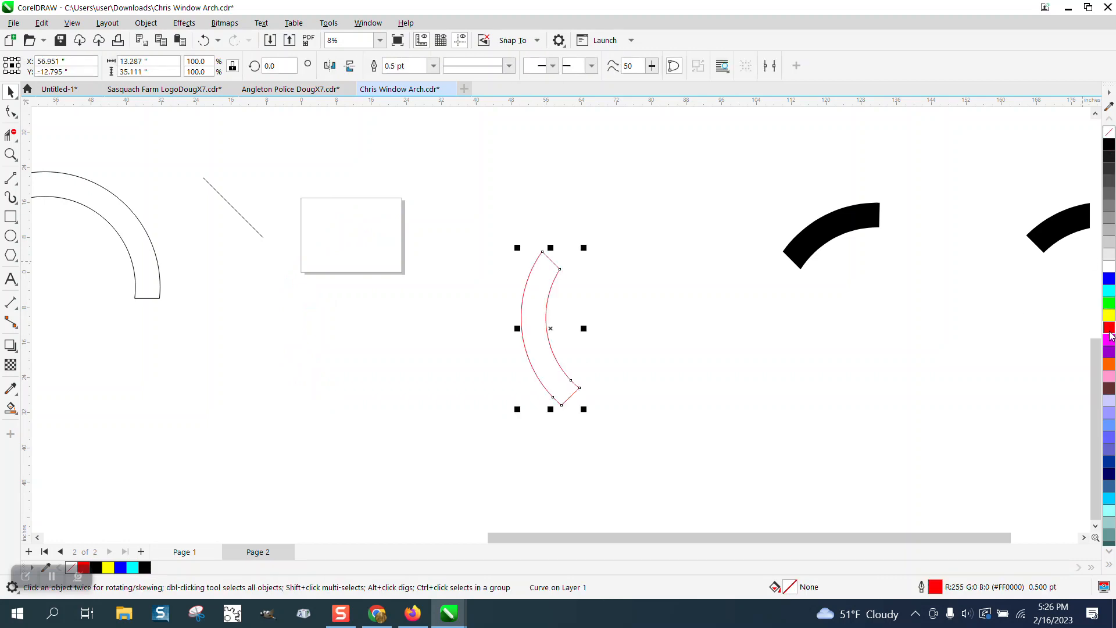
key(Left)
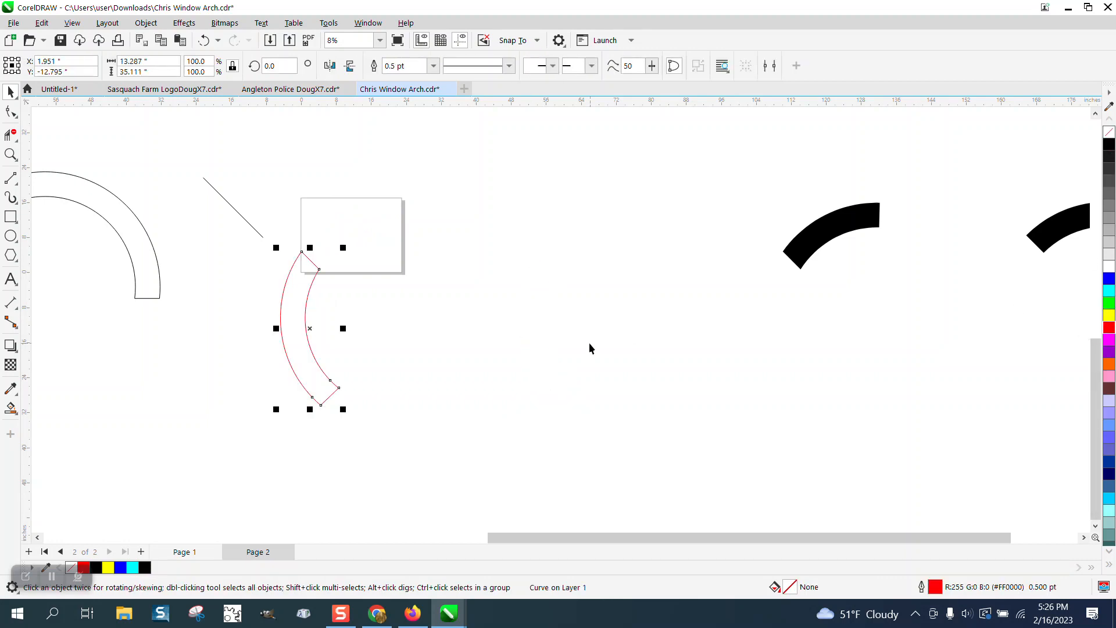
Step: Rotate and move the red section to about X 11.3, Y 1.9 inches, and lay the cut line across it at about X 8.8, Y 5.5
click(308, 330)
drag(348, 244, 406, 284)
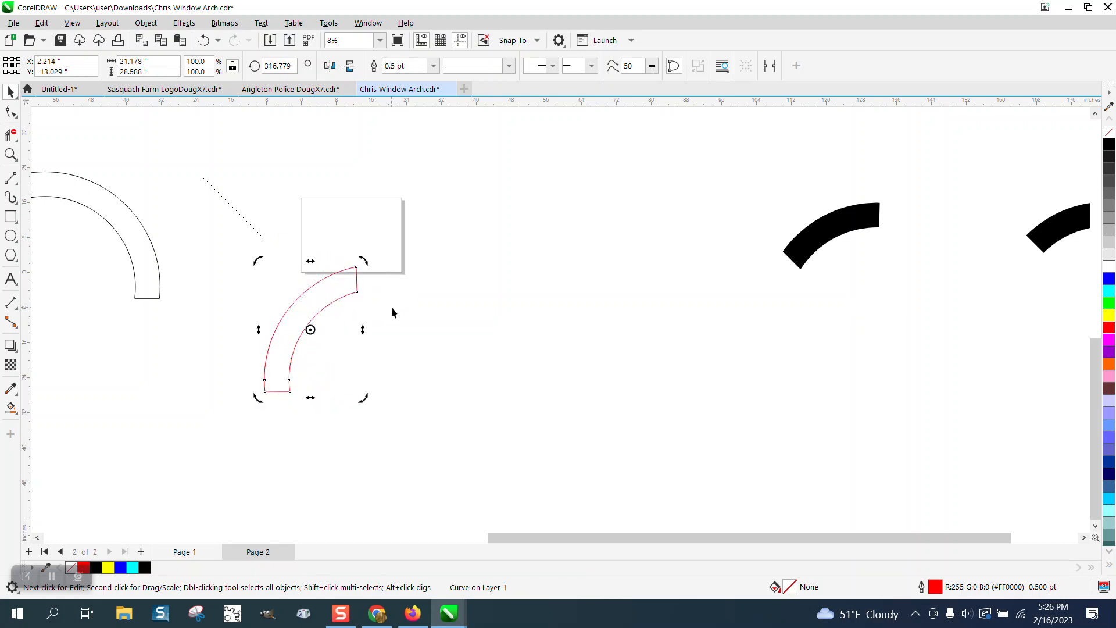
click(320, 321)
drag(317, 311, 358, 252)
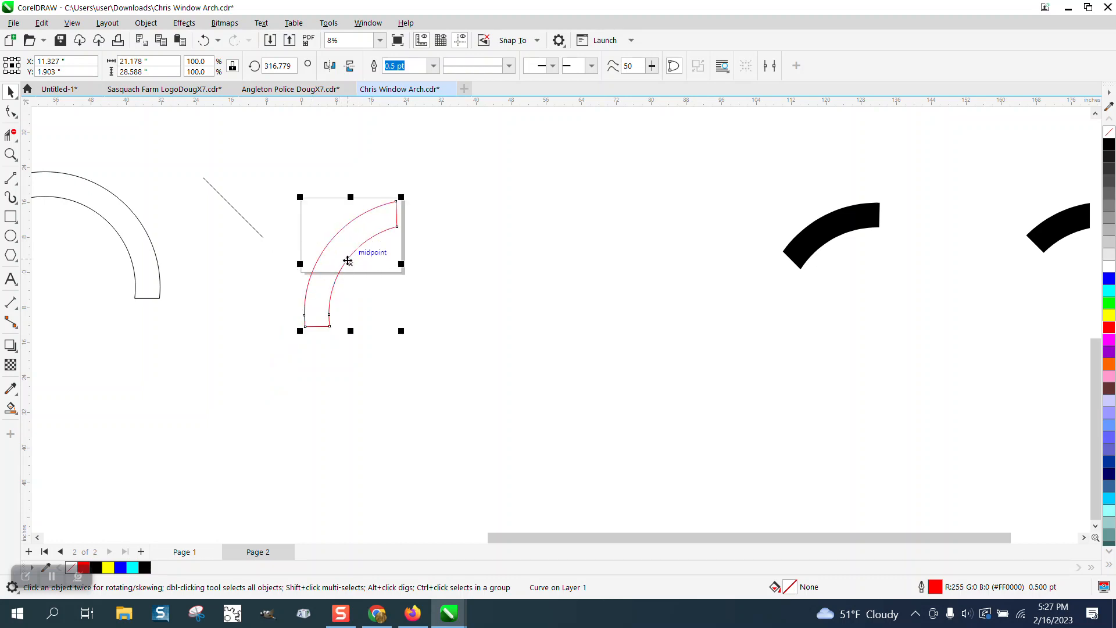
drag(253, 229, 356, 271)
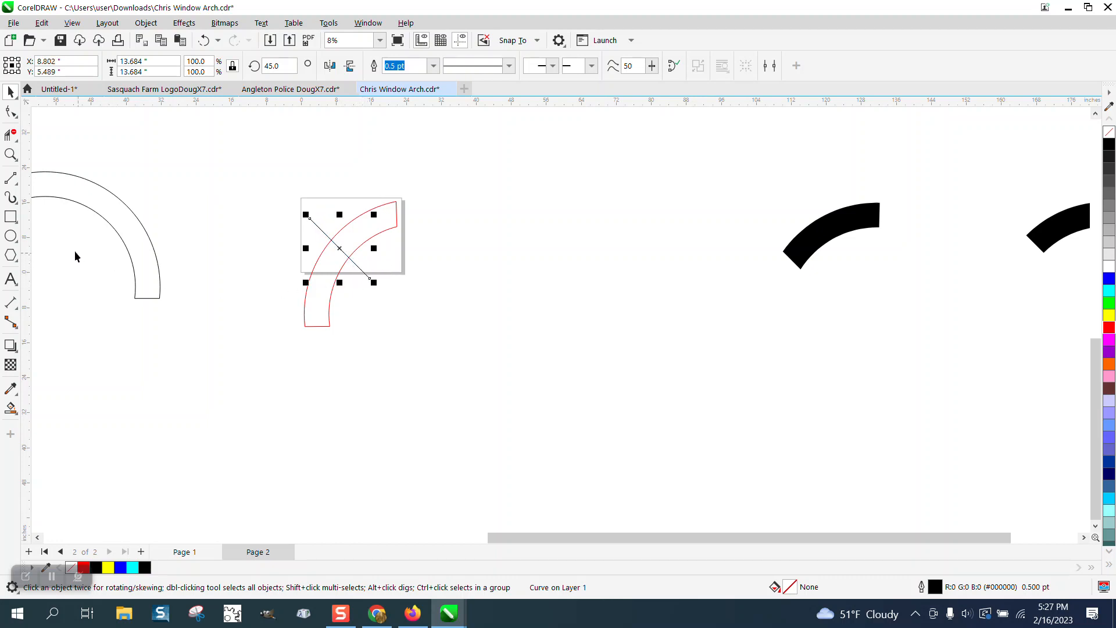
Step: Smart Fill the two sections in black, moving both 55 inches right and the lower one 55 inches down as well
click(10, 408)
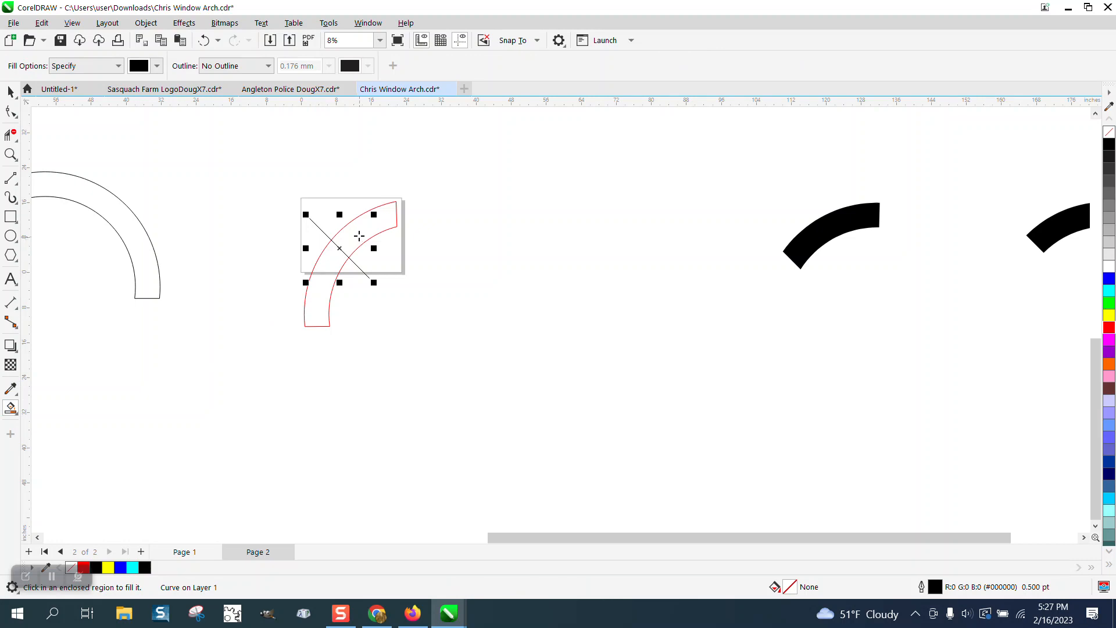
click(364, 236)
key(Right)
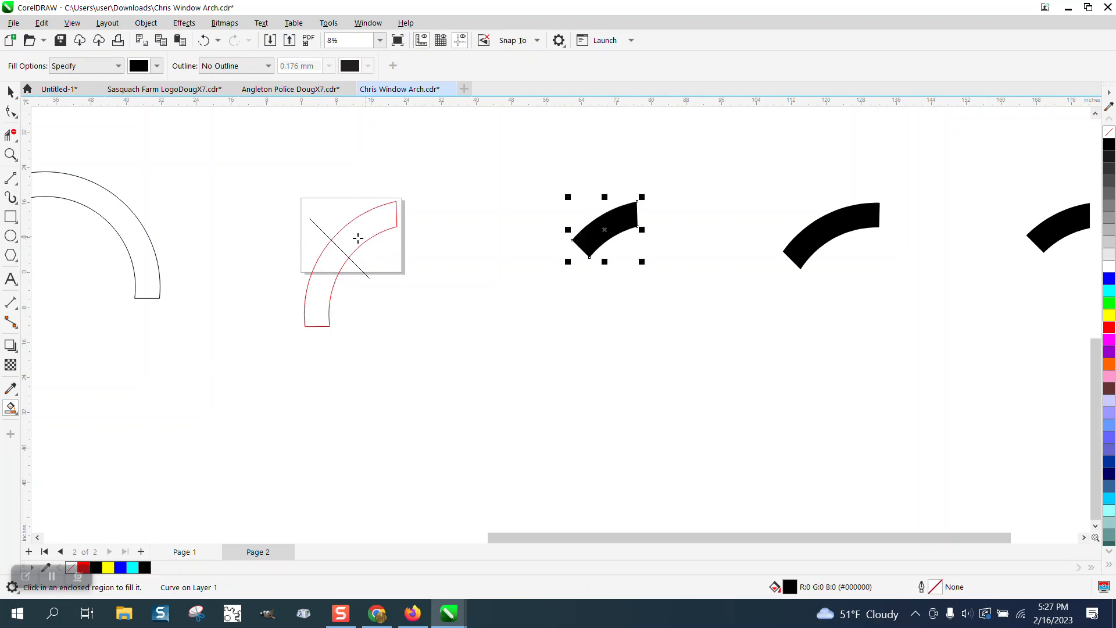
click(320, 276)
key(Right)
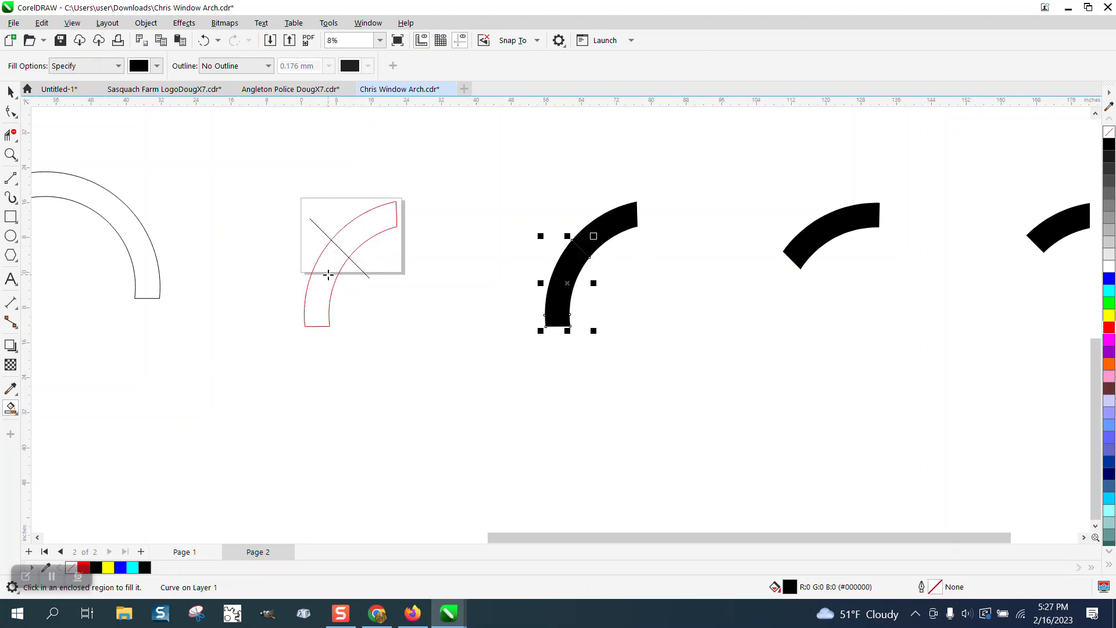
key(Down)
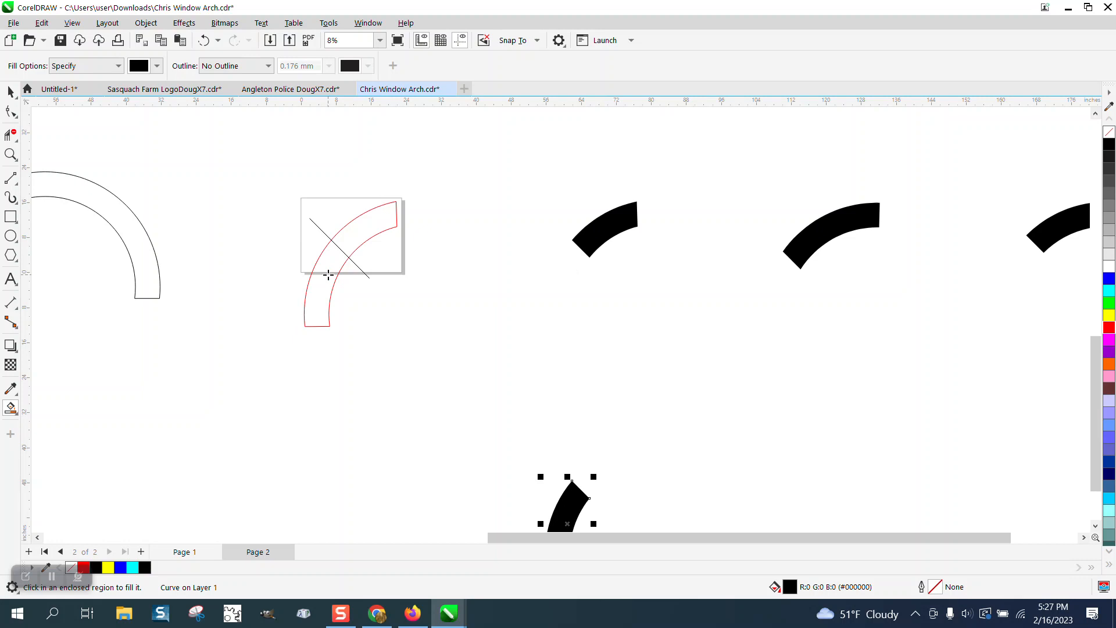
Step: Delete the remaining red arch section together with the diagonal cut line
click(11, 92)
drag(288, 175, 444, 346)
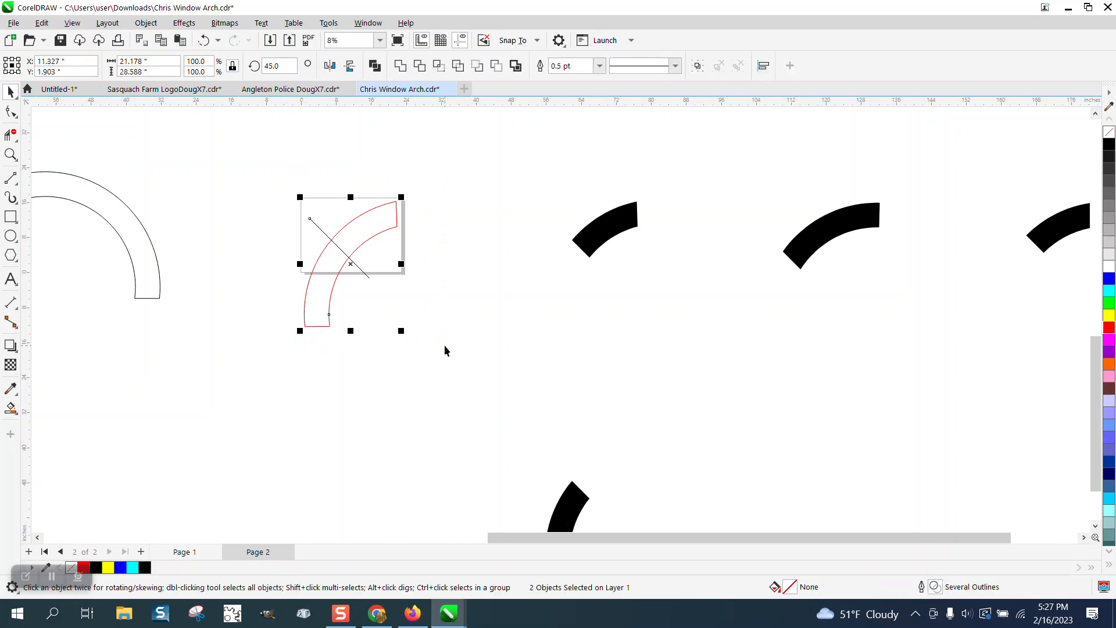
key(Delete)
Step: Give all four black arch pieces no fill and a red Hairline outline
scroll(444, 344, down, 1)
drag(483, 223, 976, 521)
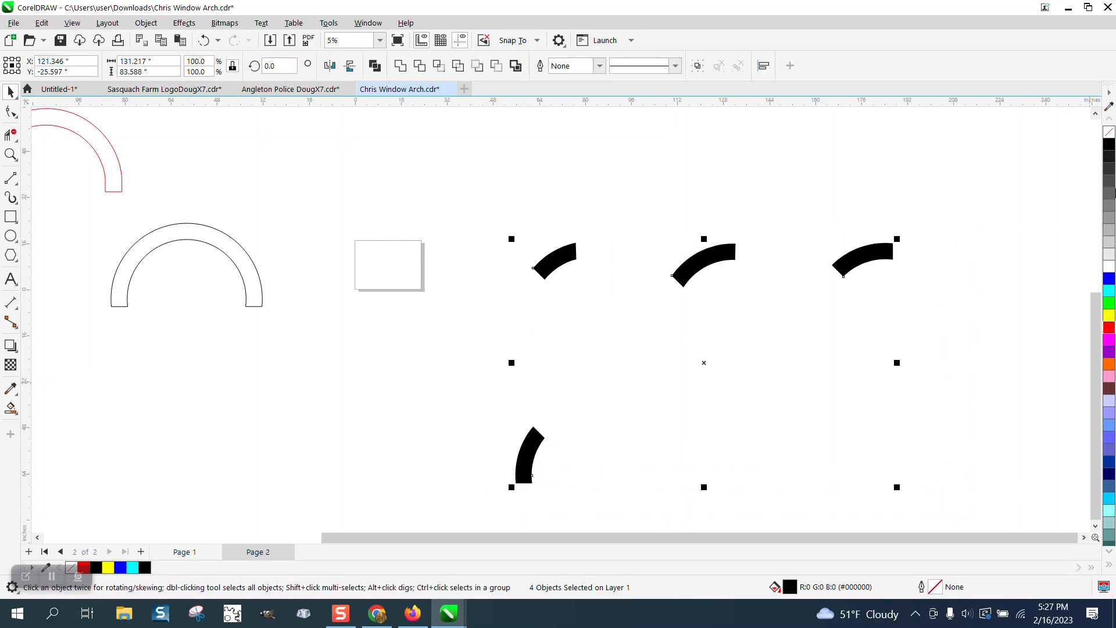
click(1109, 132)
right_click(1109, 327)
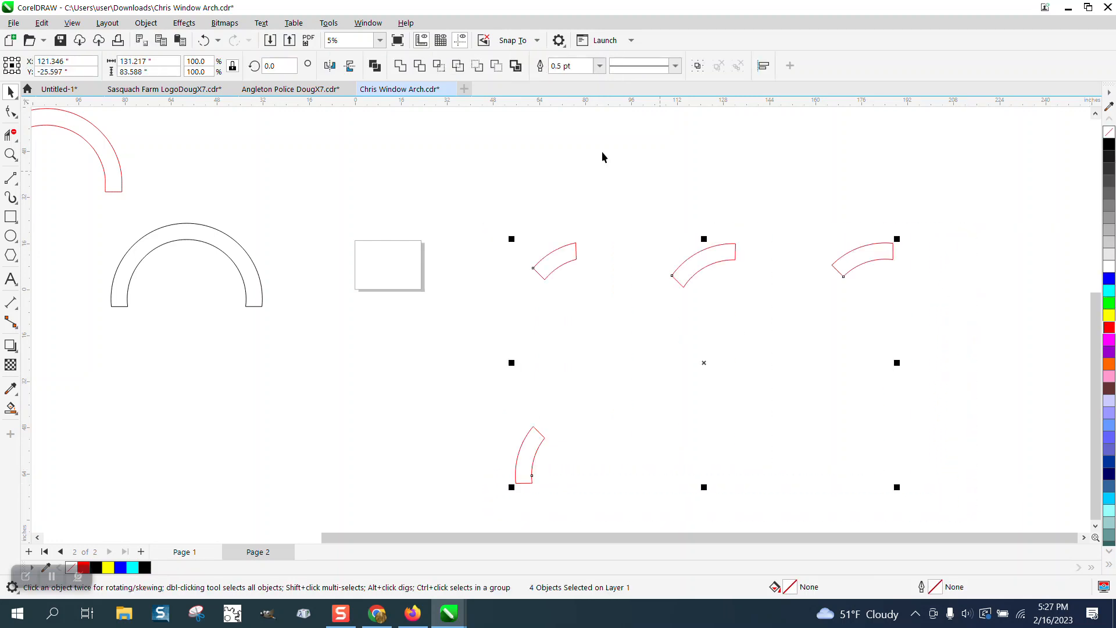
click(601, 69)
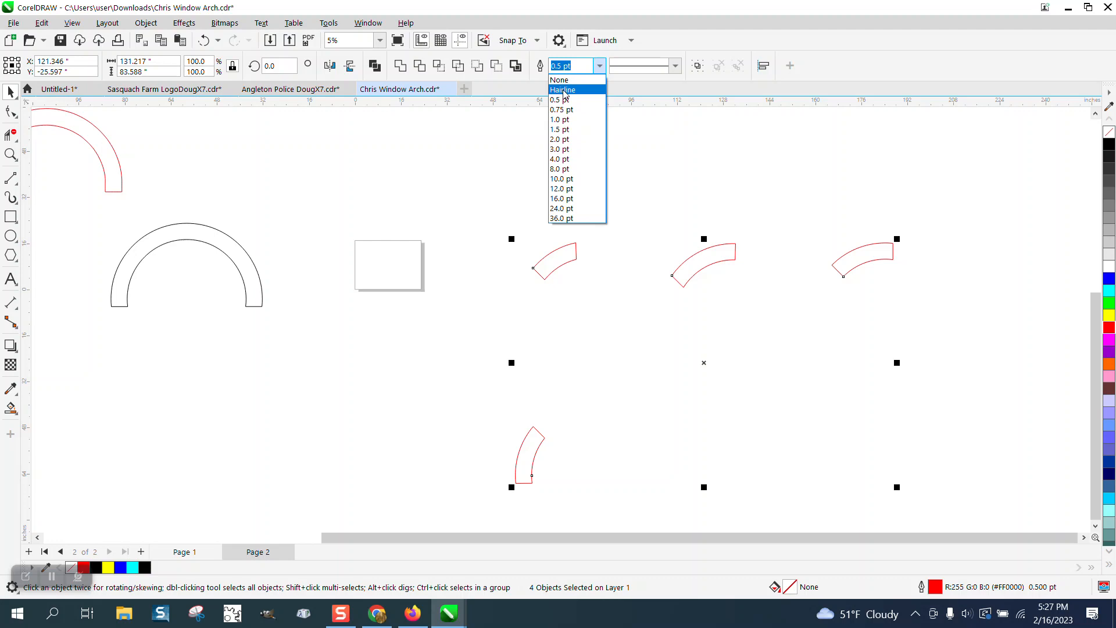
click(633, 159)
click(810, 397)
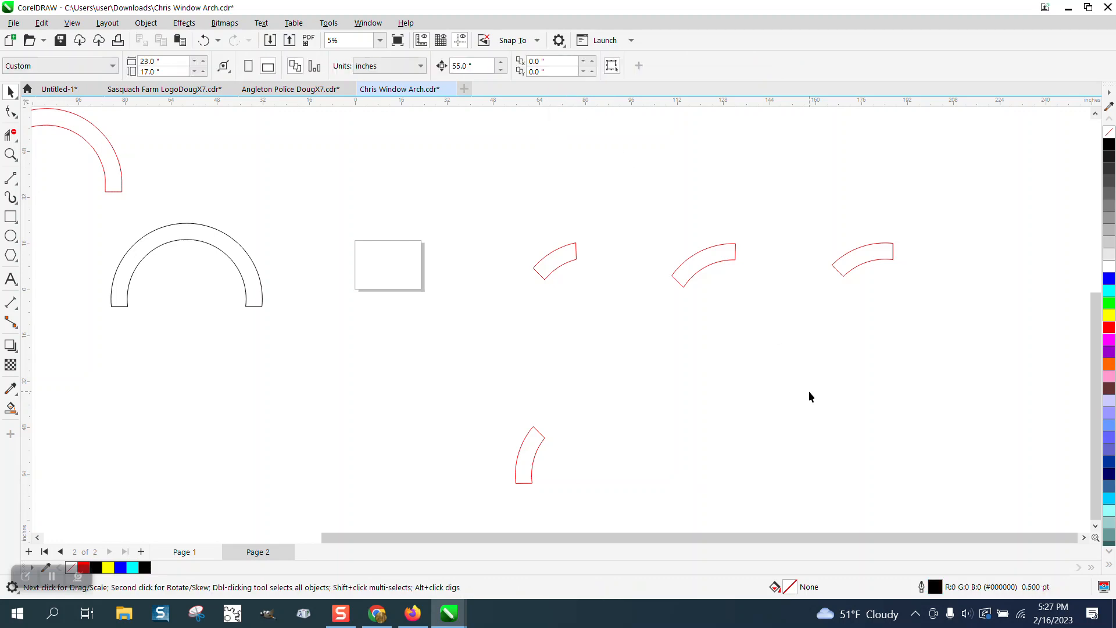
Step: Set the document's default outline for graphic objects to Hairline width in red
double_click(934, 588)
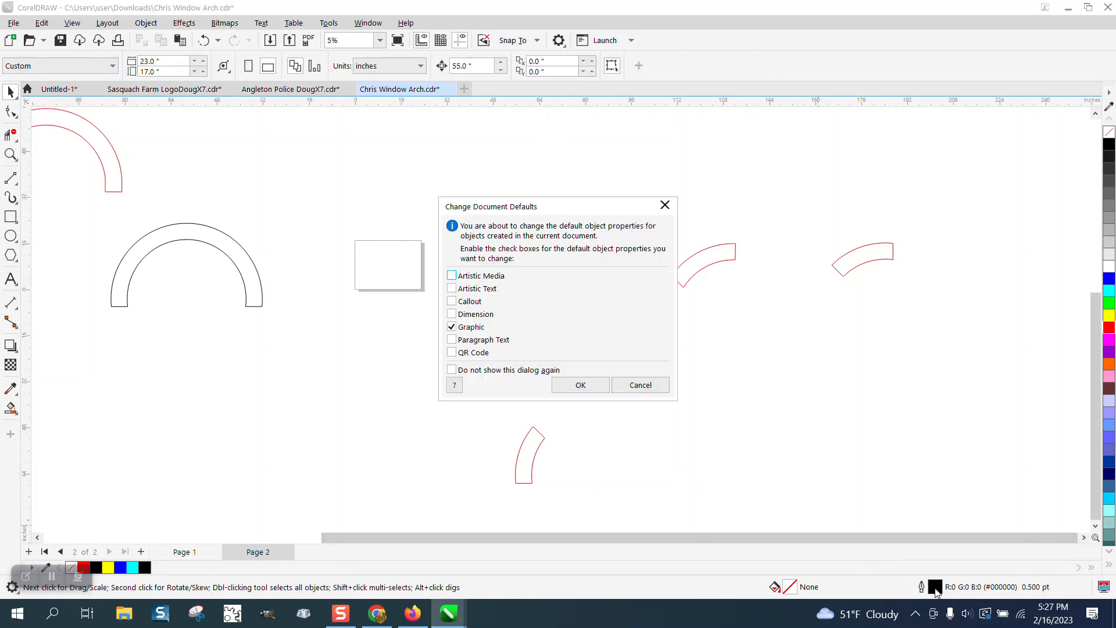
click(580, 385)
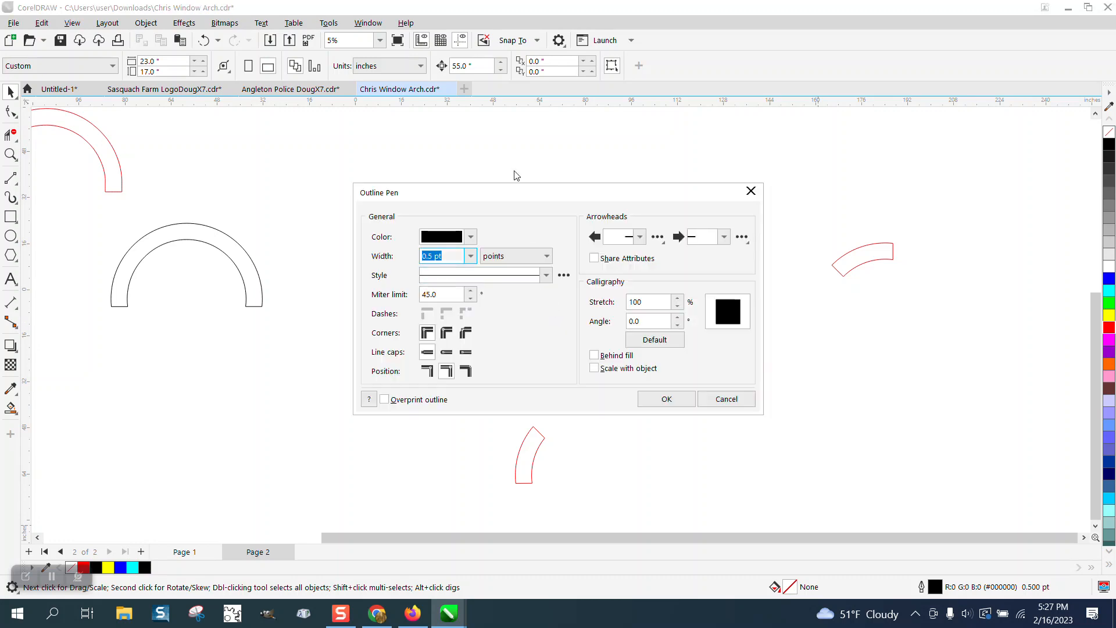
click(470, 256)
click(437, 268)
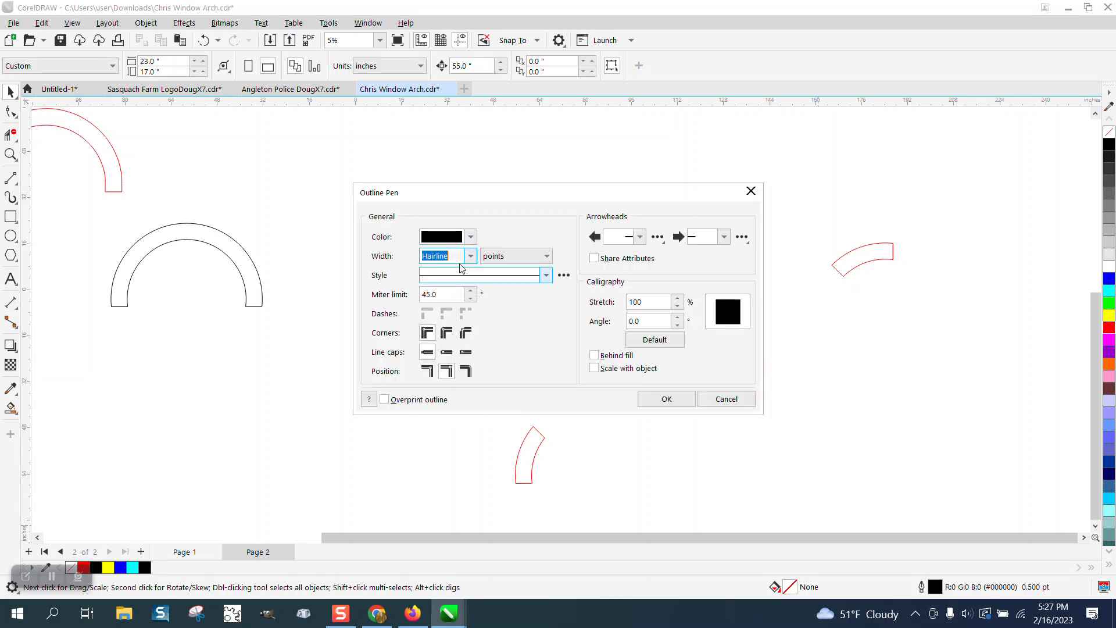
click(470, 237)
click(558, 322)
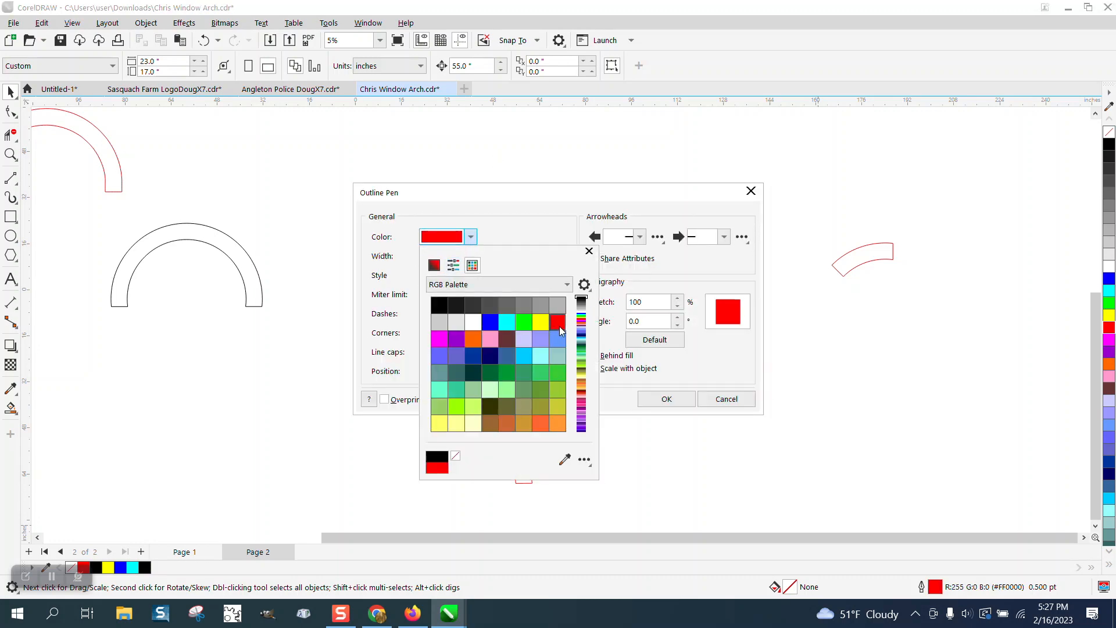
click(660, 398)
click(667, 399)
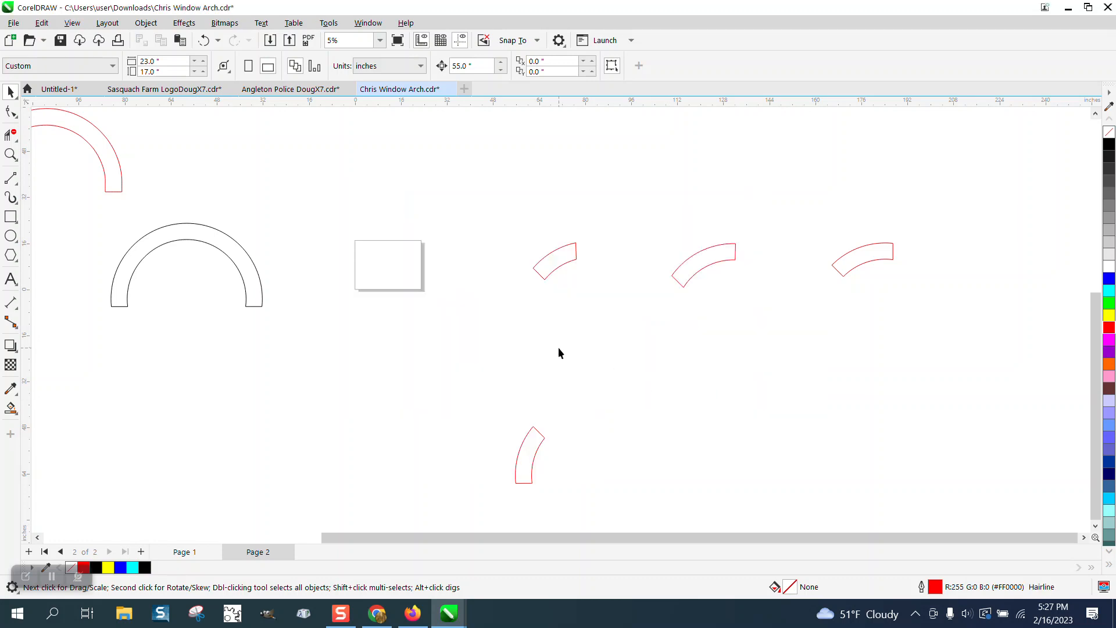
Step: Move the middle arch piece so its upper end corner meets the far piece's outer cut corner, and put its rotation center there
click(692, 271)
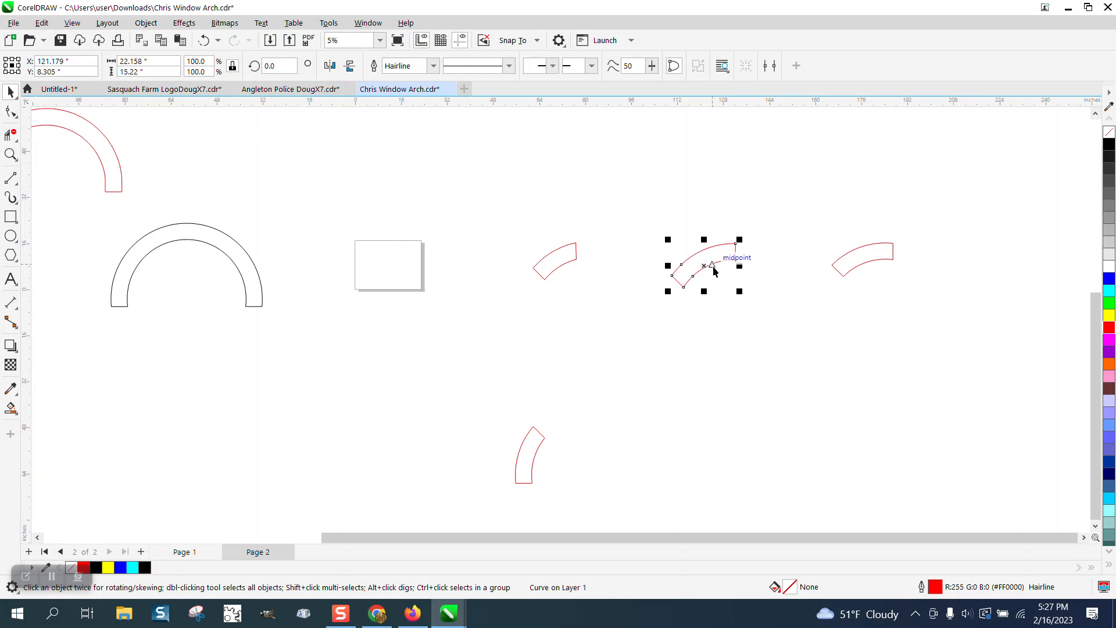
drag(702, 280, 804, 299)
click(10, 154)
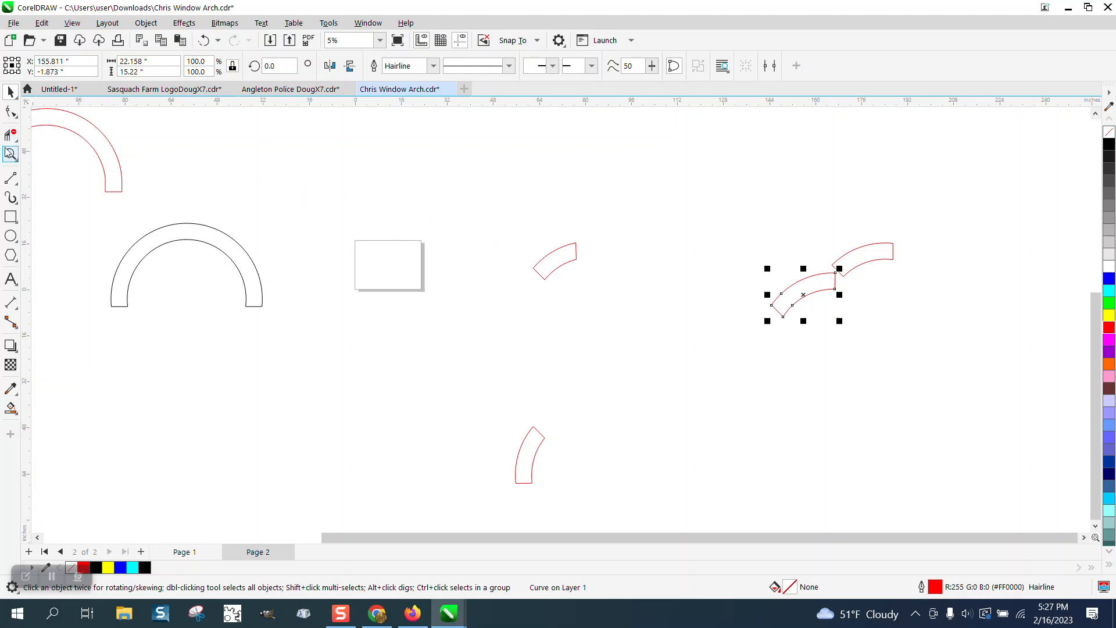
drag(720, 241, 964, 406)
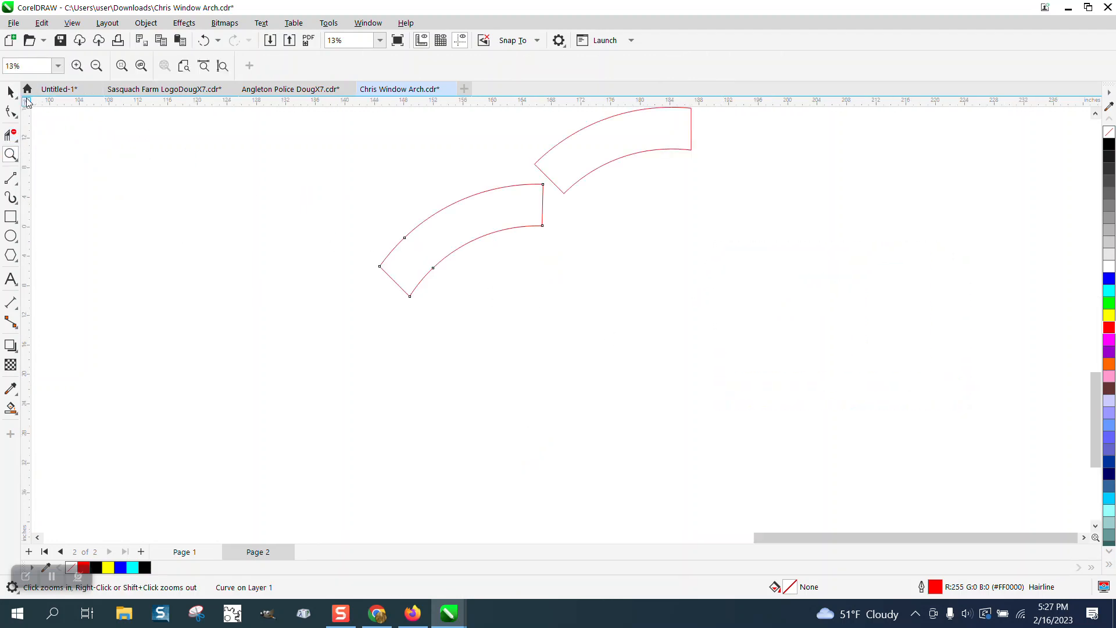
click(10, 92)
mouse_move(543, 187)
mouse_down()
mouse_move(533, 221)
mouse_move(535, 168)
mouse_up()
click(534, 168)
drag(460, 219, 535, 164)
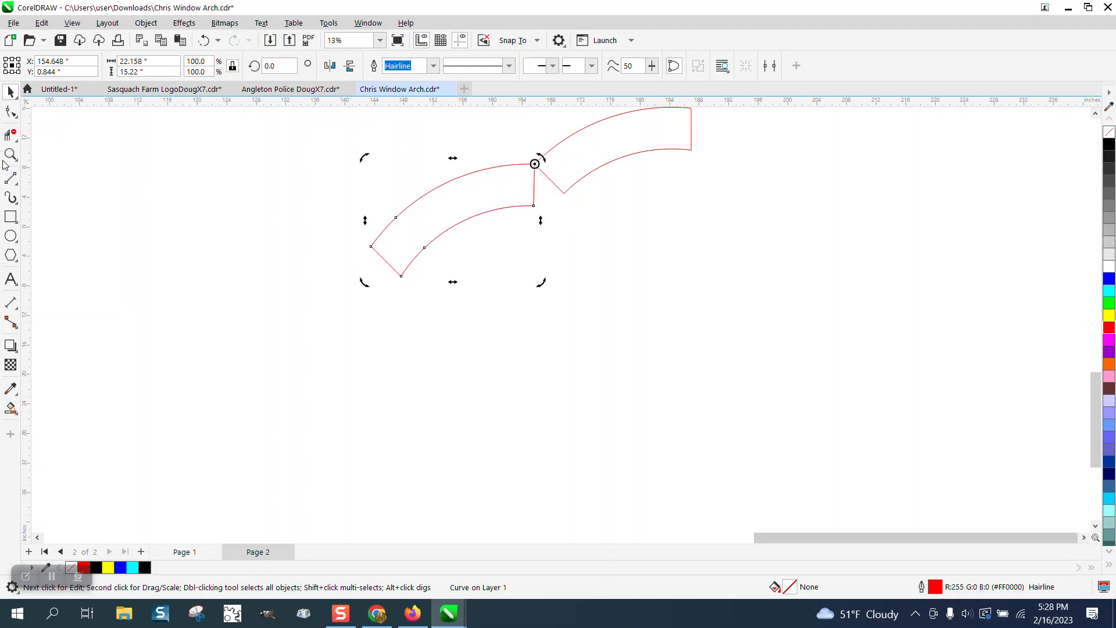
Step: Rotate the moved arch piece about 46.3° counterclockwise around the shared corner until its end lines up with the neighbouring piece's cut edge
click(10, 154)
drag(347, 153, 825, 392)
click(10, 91)
click(343, 217)
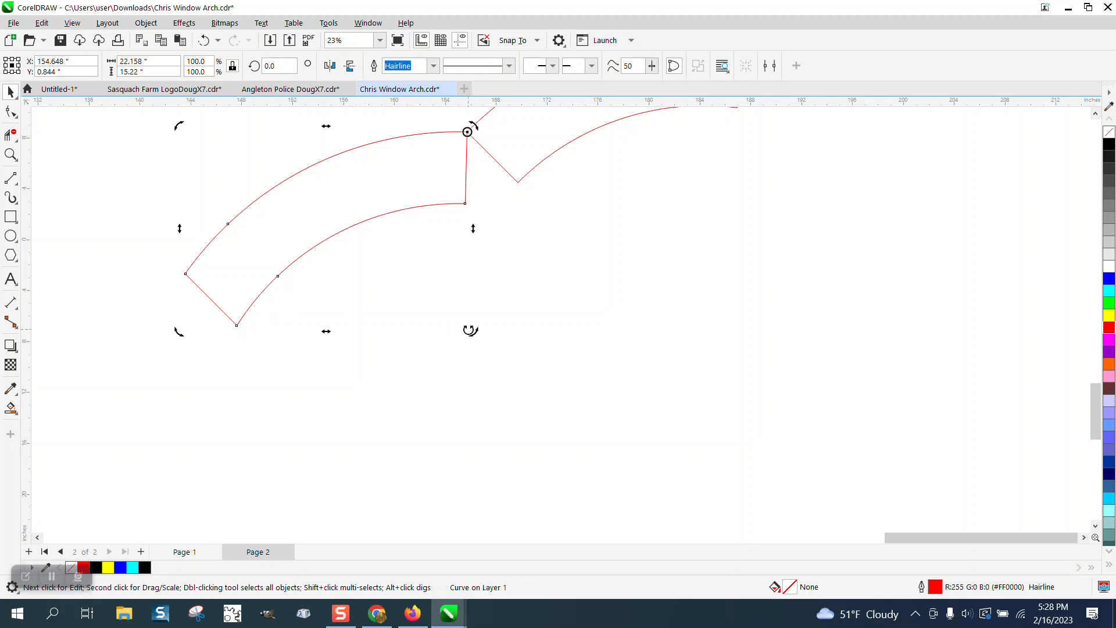
drag(471, 330, 594, 248)
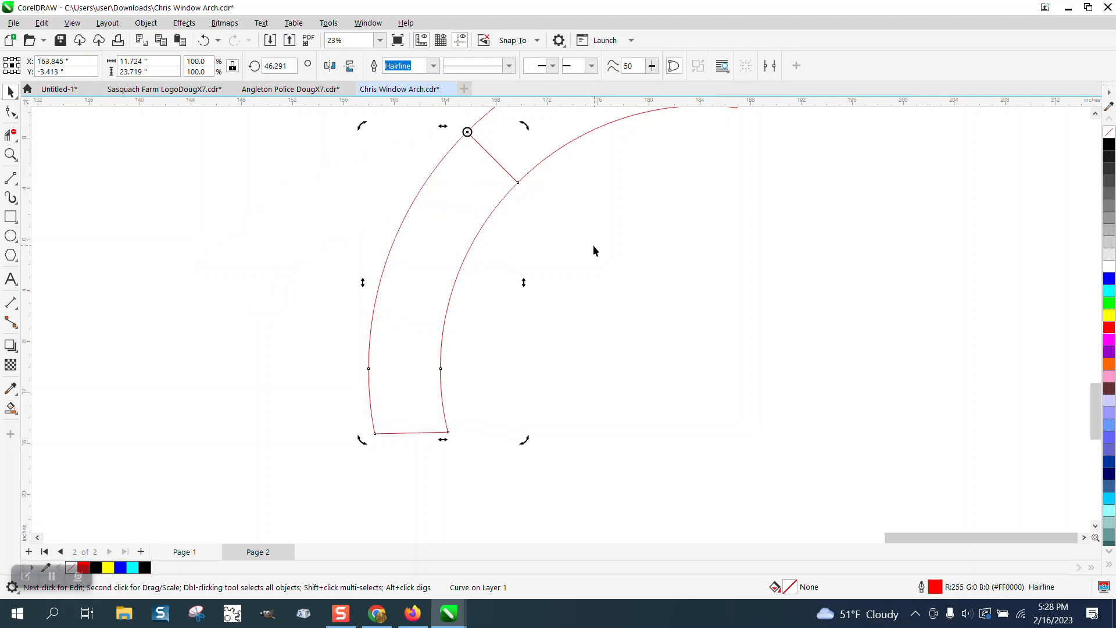
click(10, 154)
drag(480, 148, 577, 233)
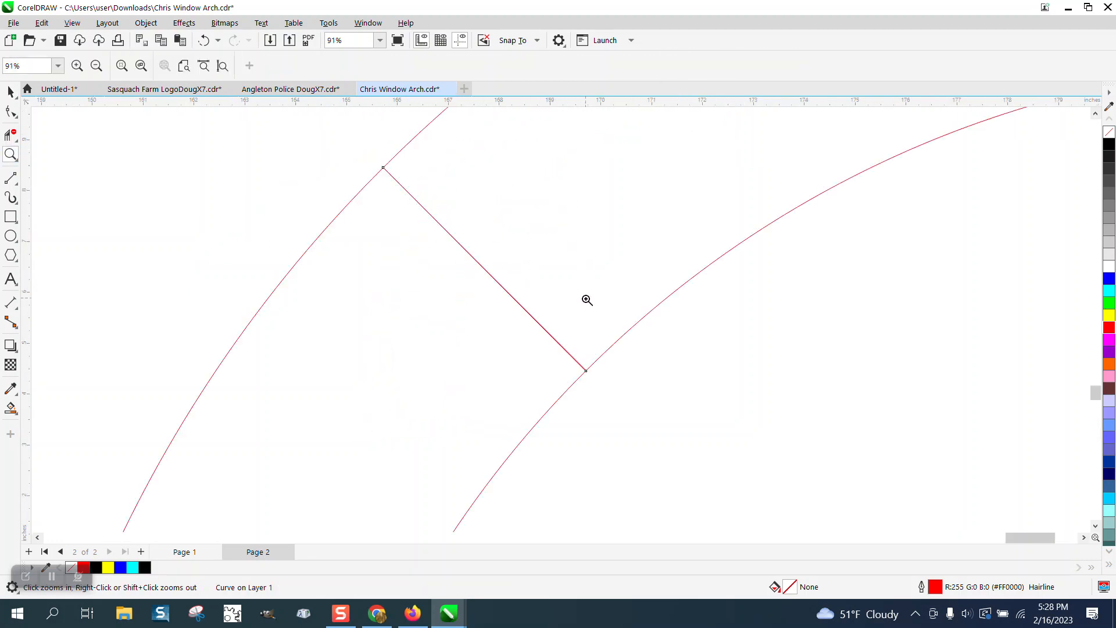
scroll(577, 311, down, 8)
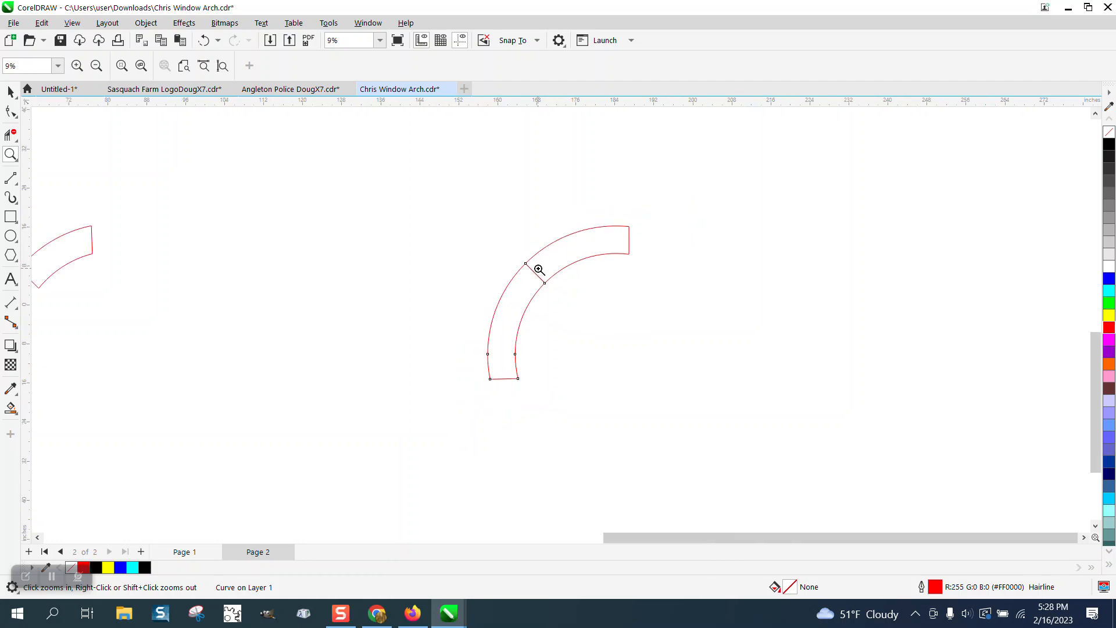
scroll(539, 270, down, 2)
click(10, 92)
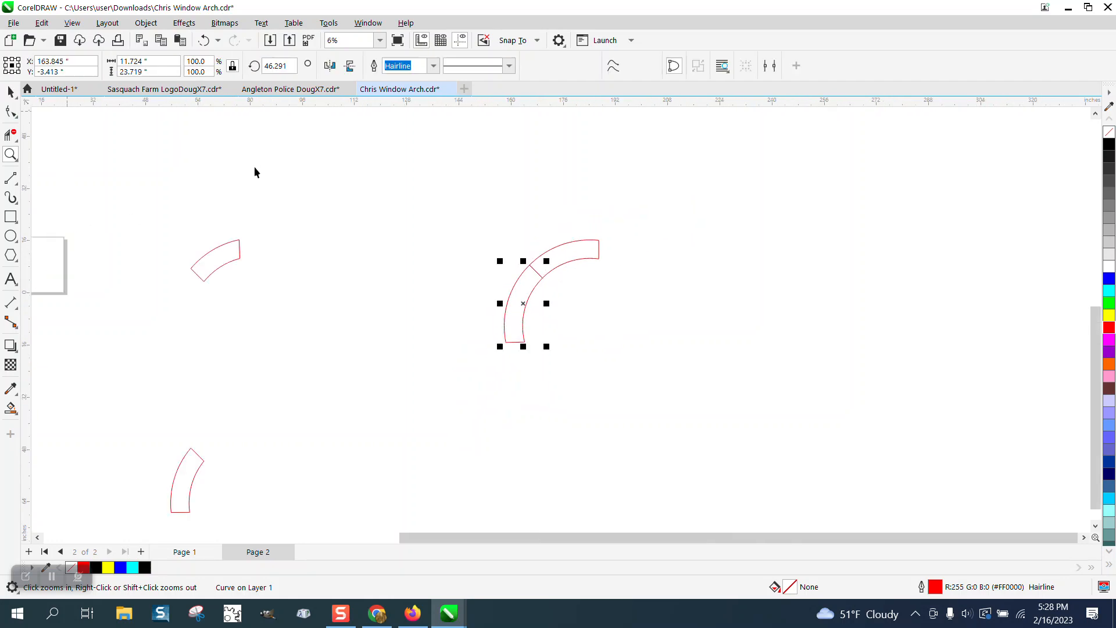
Step: Measure the seam between the two joined arch pieces with a Parallel Dimension, and delete the dimension
click(11, 154)
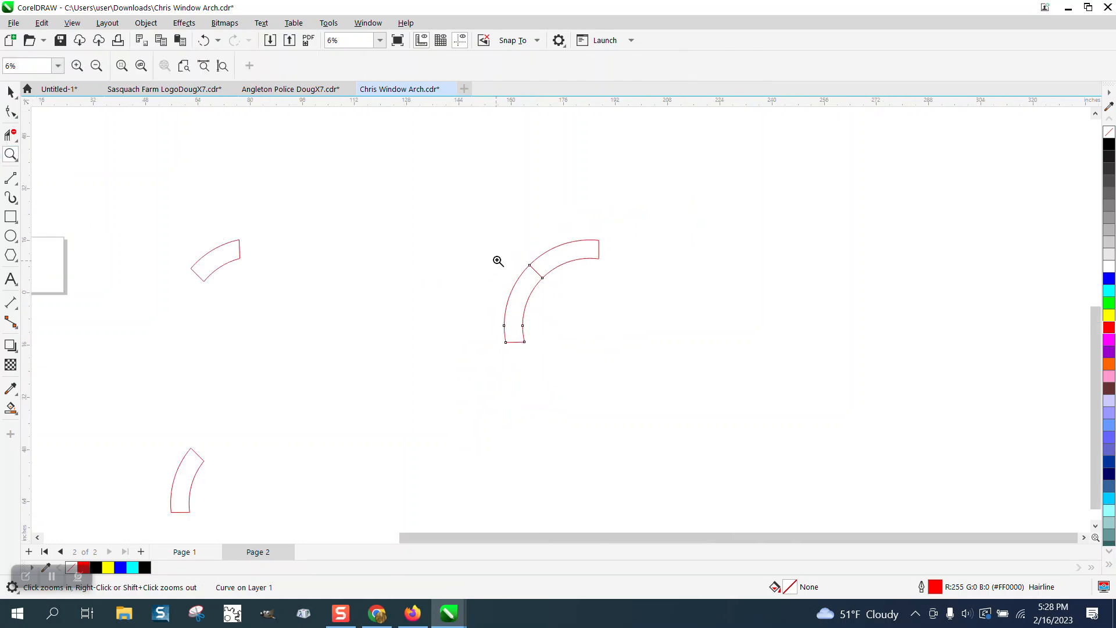
drag(494, 259, 630, 317)
scroll(394, 302, down, 2)
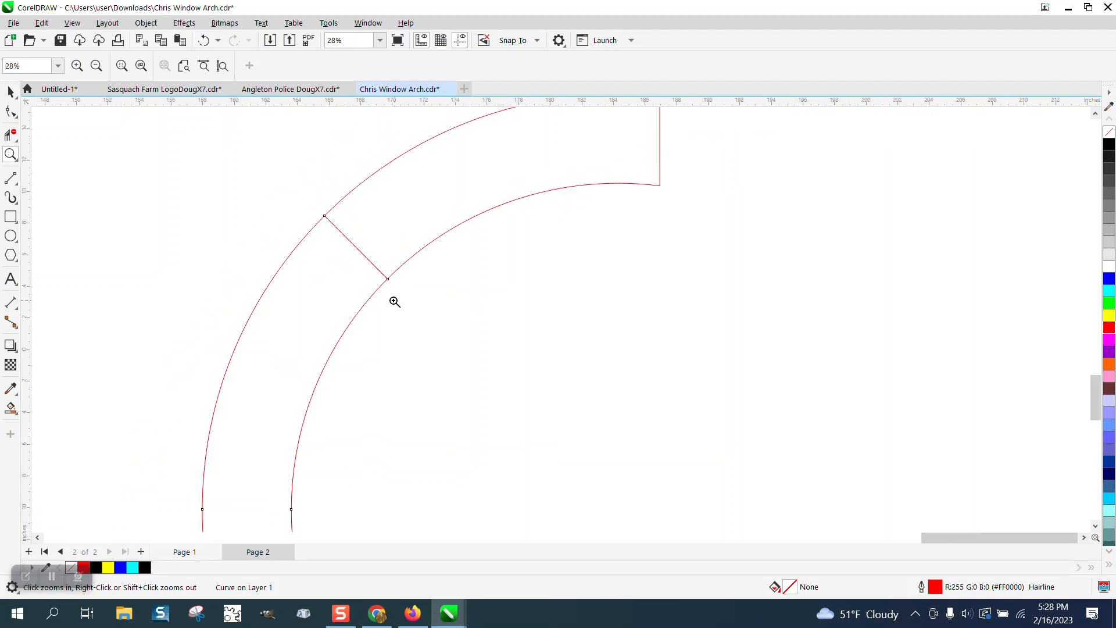
click(18, 312)
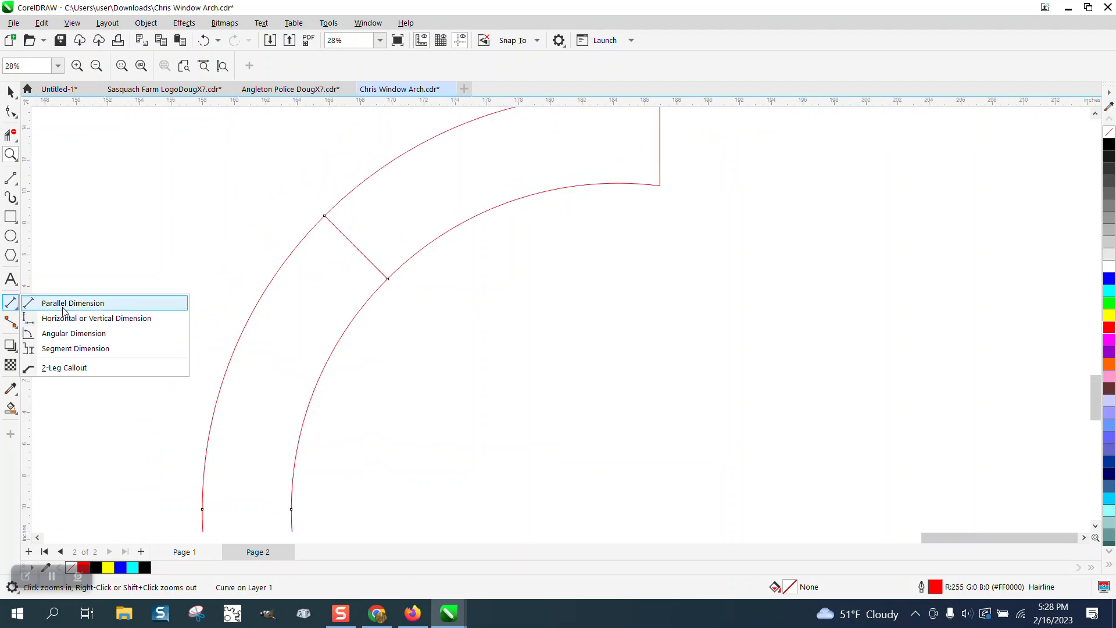
click(81, 301)
drag(397, 281, 336, 208)
click(336, 209)
key(Delete)
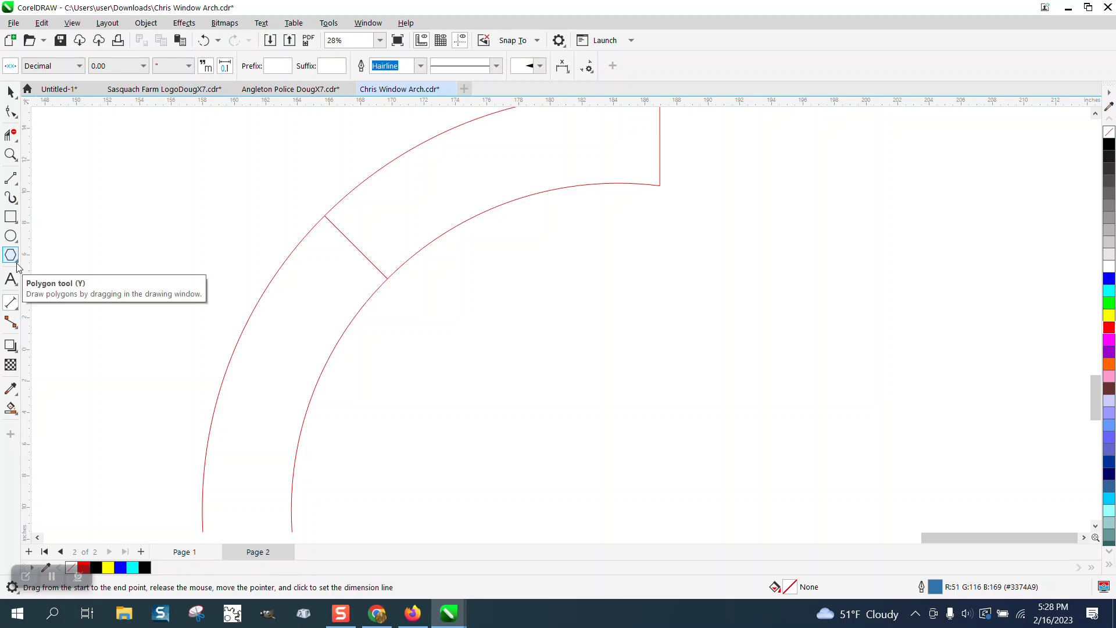
Step: Draw a rectangle about 1.8 by 3.2 inches in the space inside the arch and convert it to curves
click(10, 216)
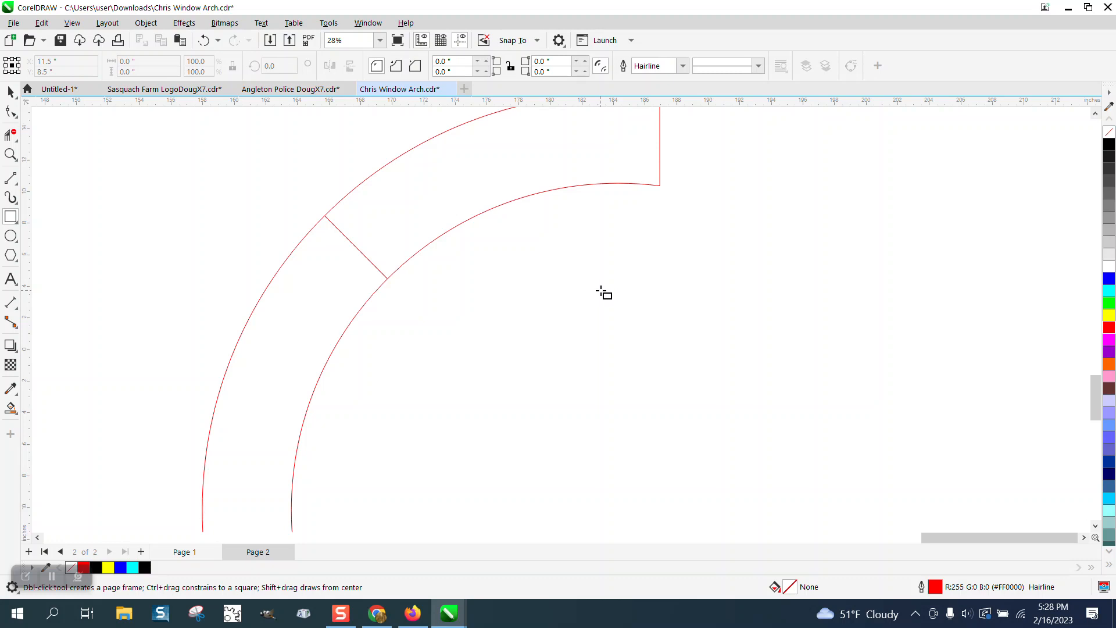
drag(601, 290, 572, 341)
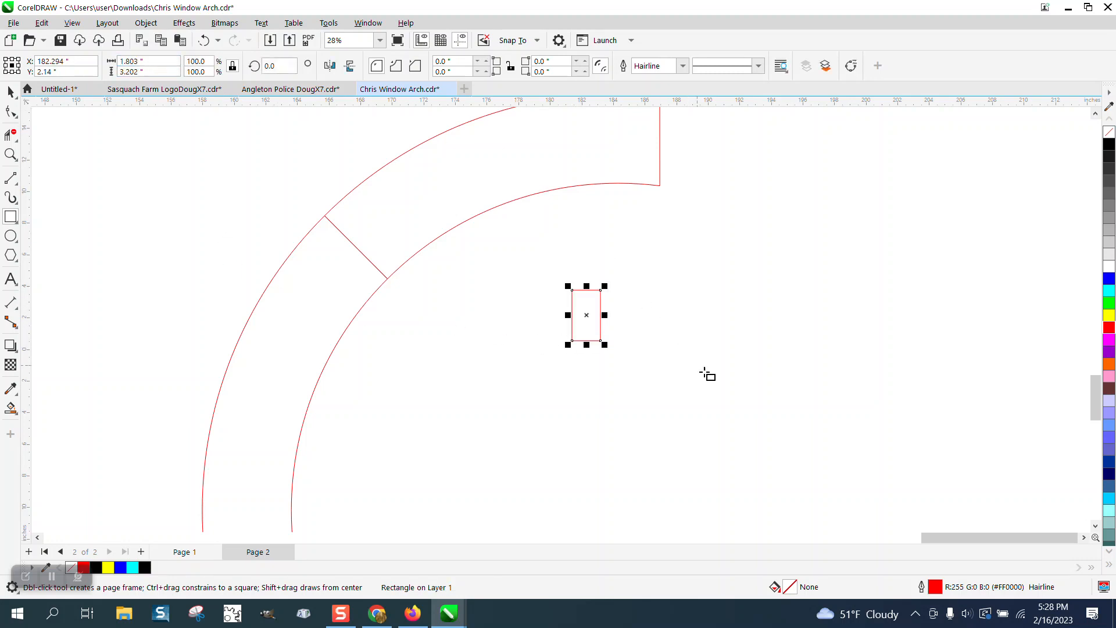
click(145, 23)
click(174, 369)
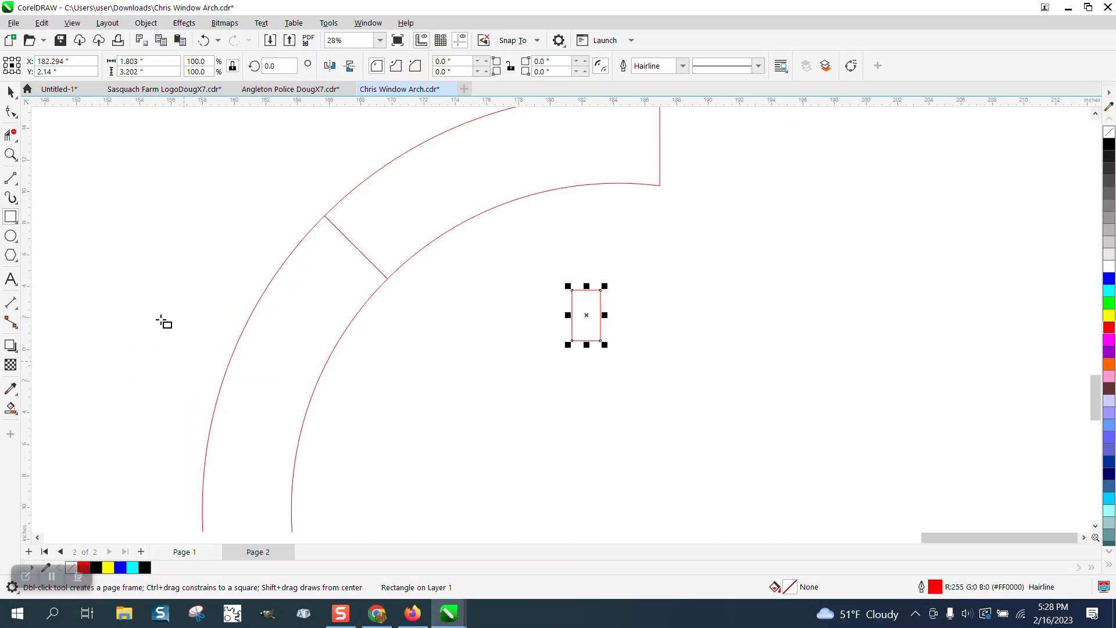
Step: Set the nudge distance to 0.25 inches for editing the rectangle's nodes
click(10, 155)
drag(550, 269, 677, 366)
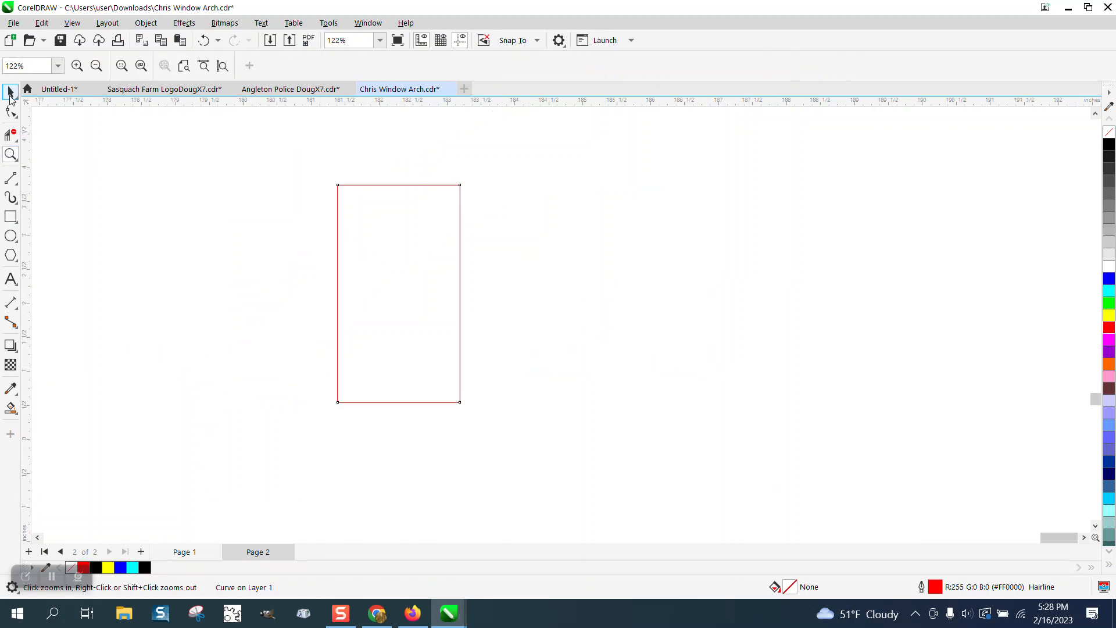
click(337, 153)
click(10, 112)
click(391, 185)
click(10, 91)
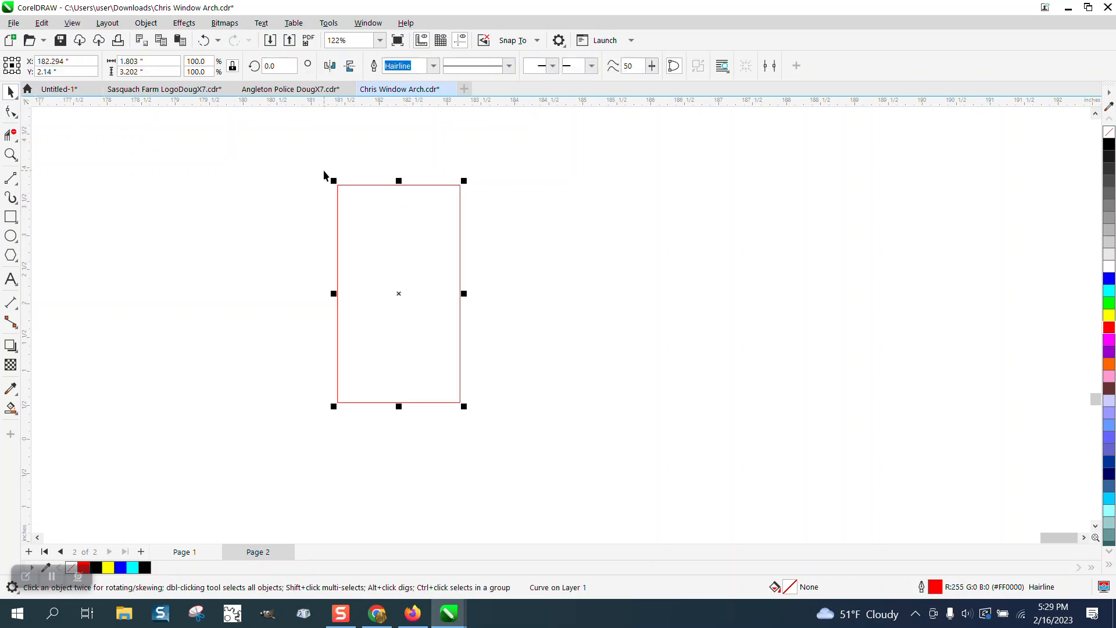
click(259, 140)
click(474, 67)
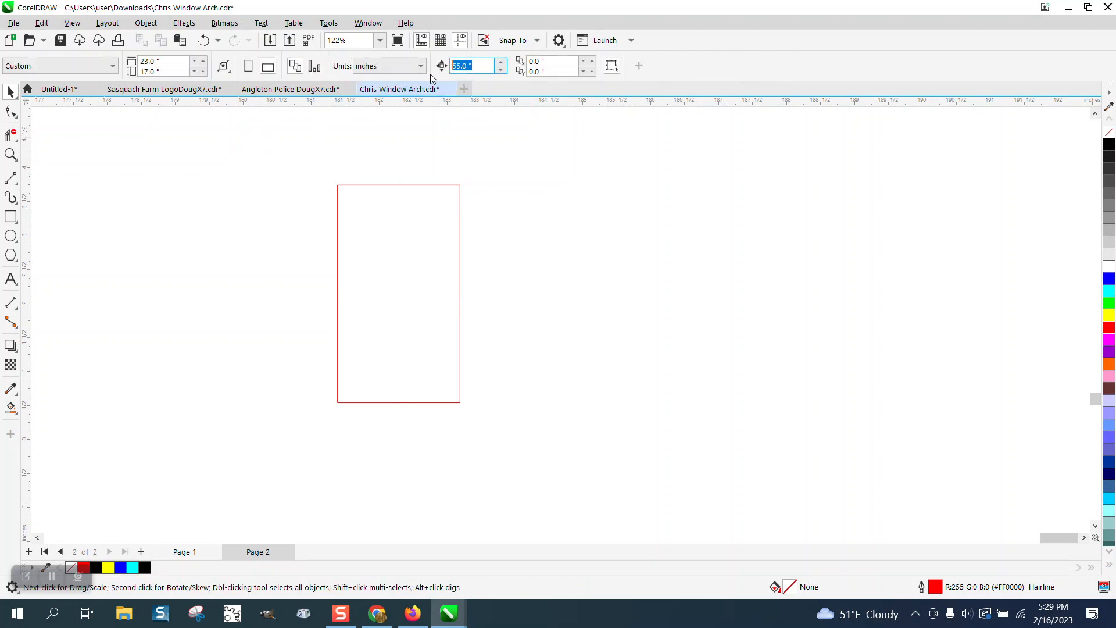
text(.25)
Step: Nudge the rectangle's two upper corner nodes outward by 0.5 inches each to form a tapered key shape
key(F10)
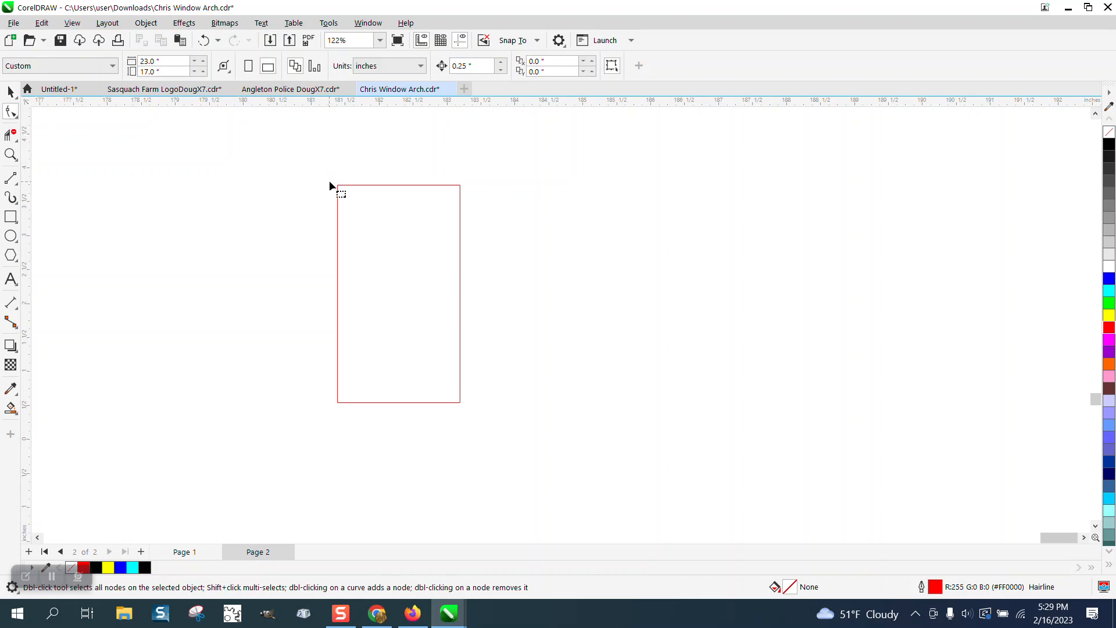
click(339, 188)
click(338, 186)
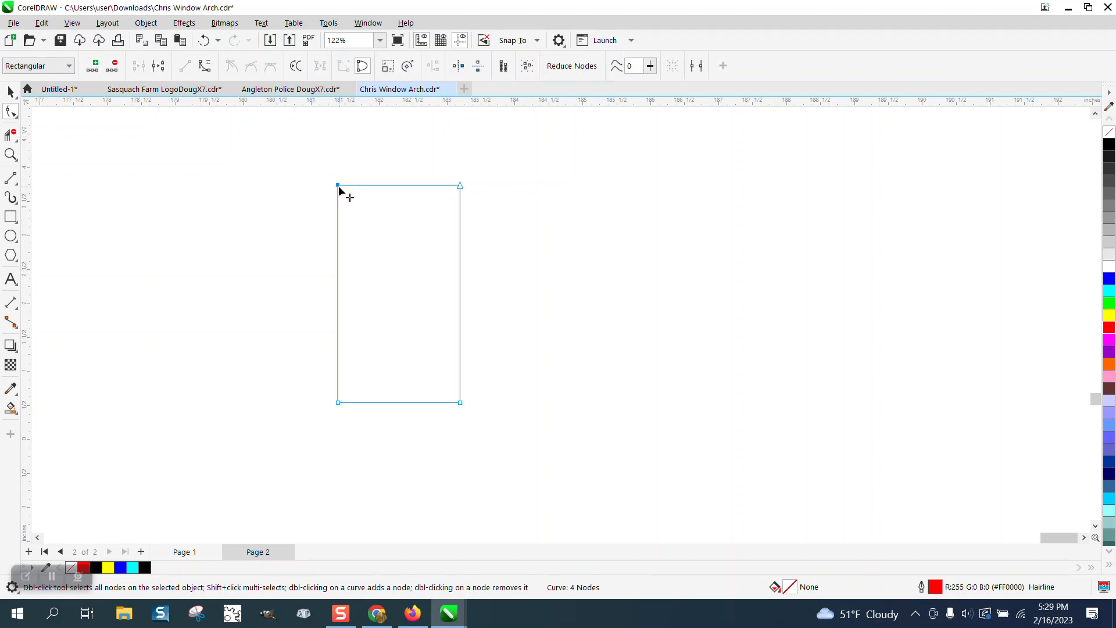
key(Left)
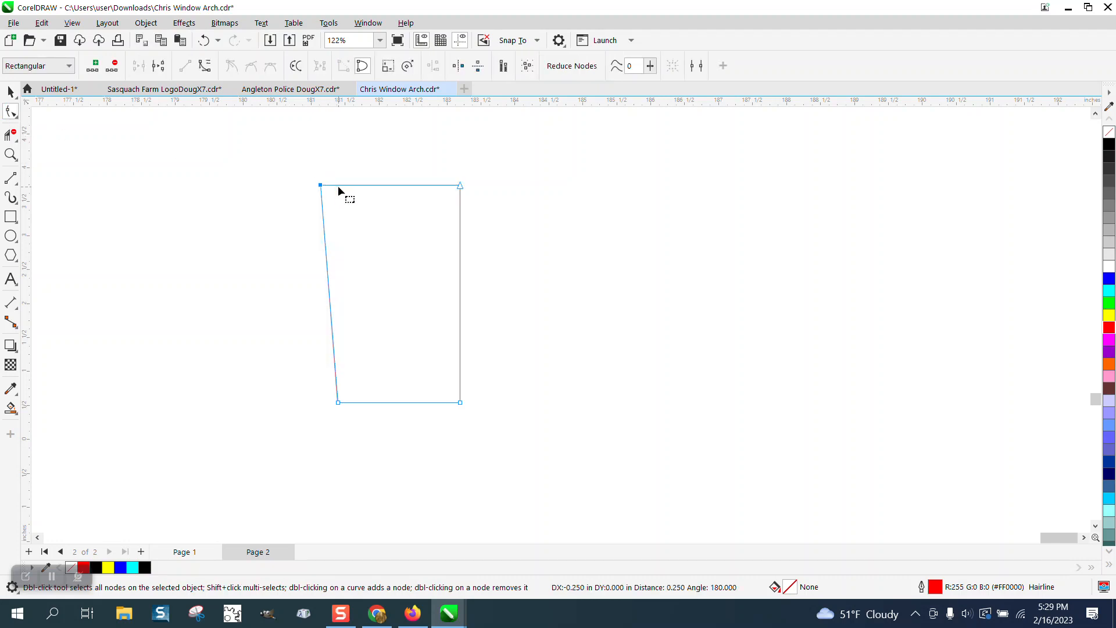
click(461, 186)
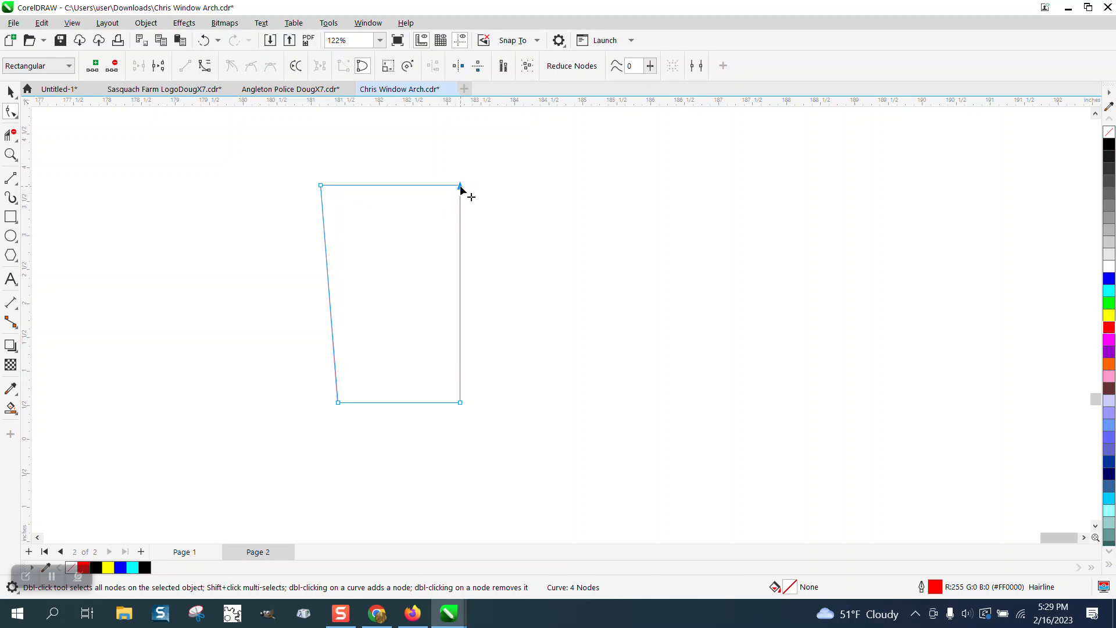
key(Right)
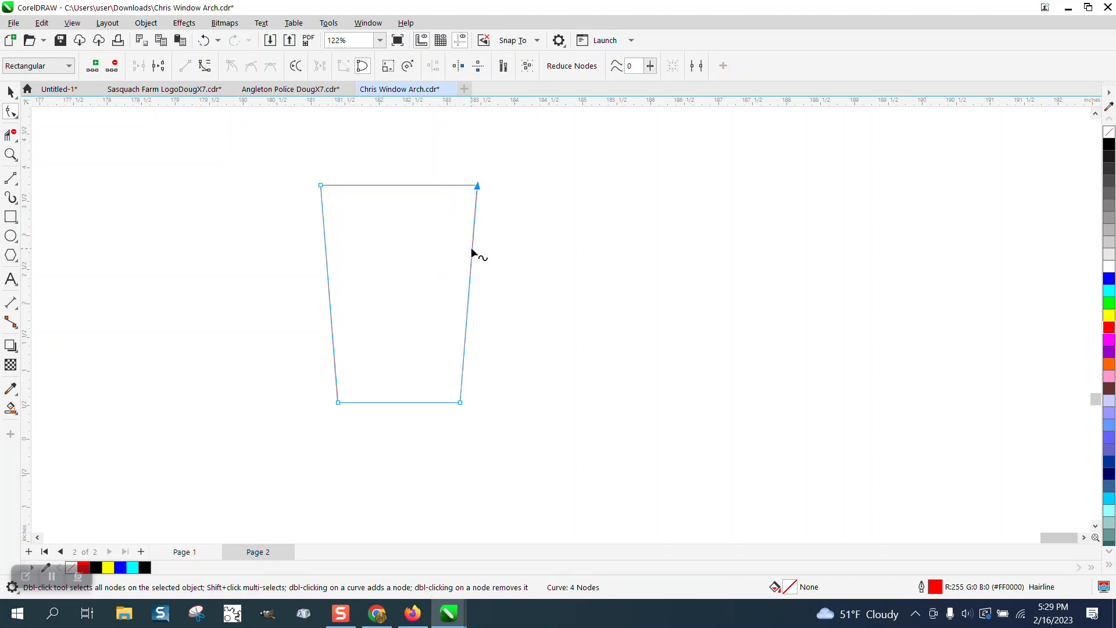
key(Right)
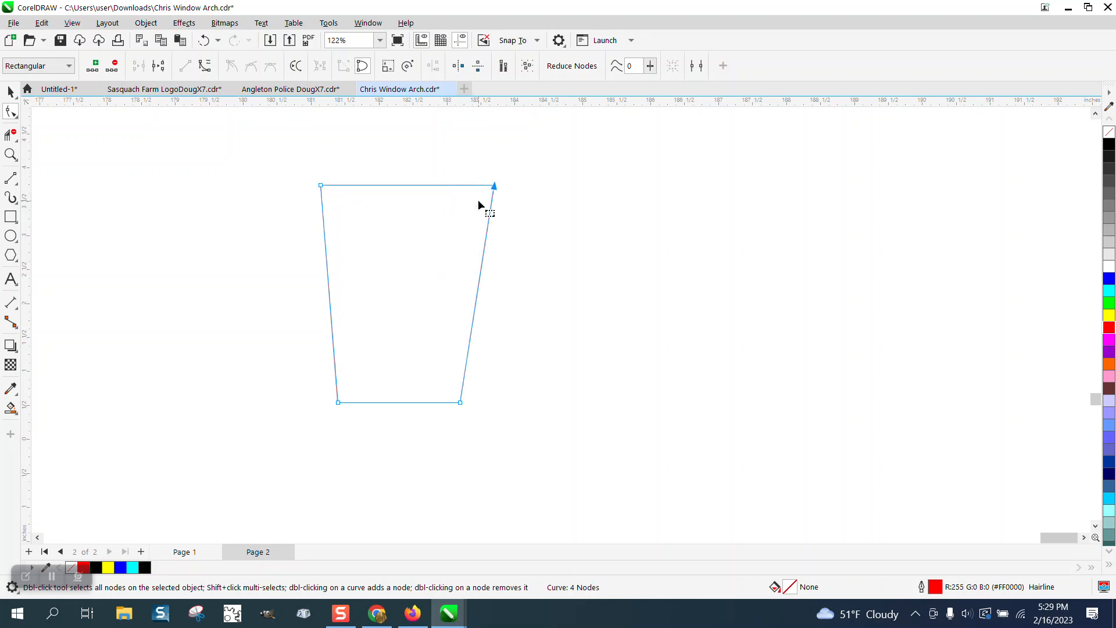
click(322, 186)
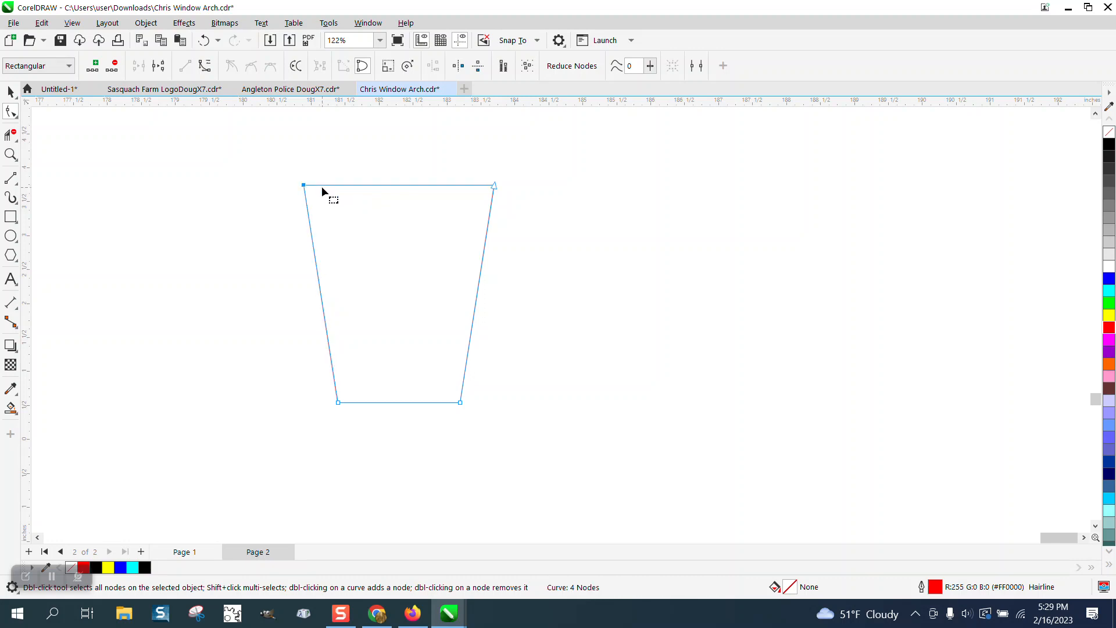
scroll(457, 256, down, 5)
scroll(458, 255, down, 2)
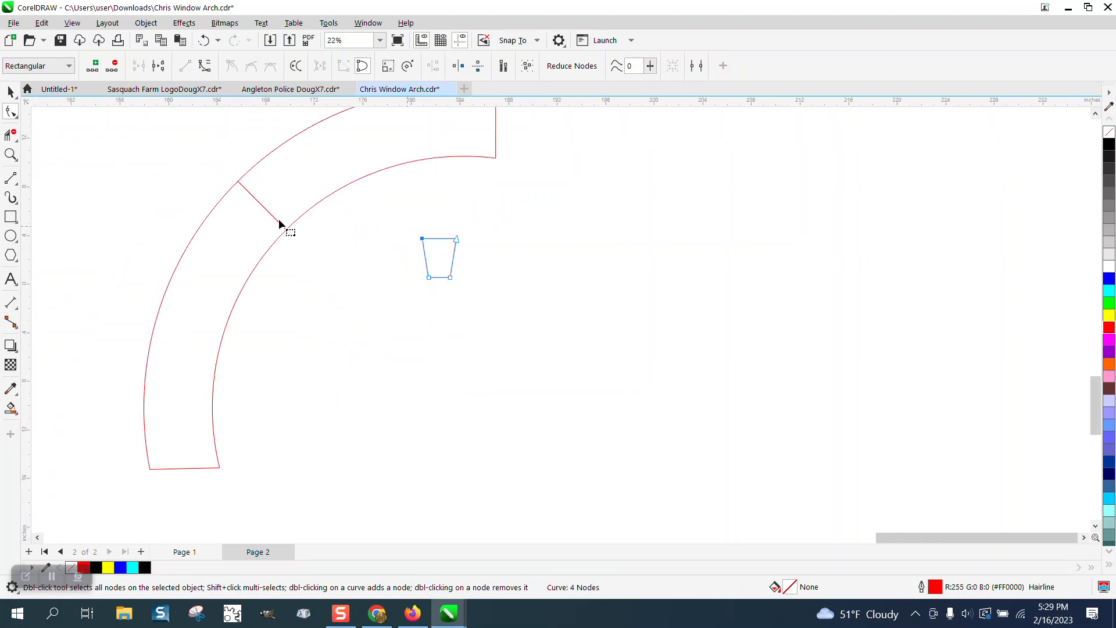
click(21, 154)
drag(214, 170, 408, 299)
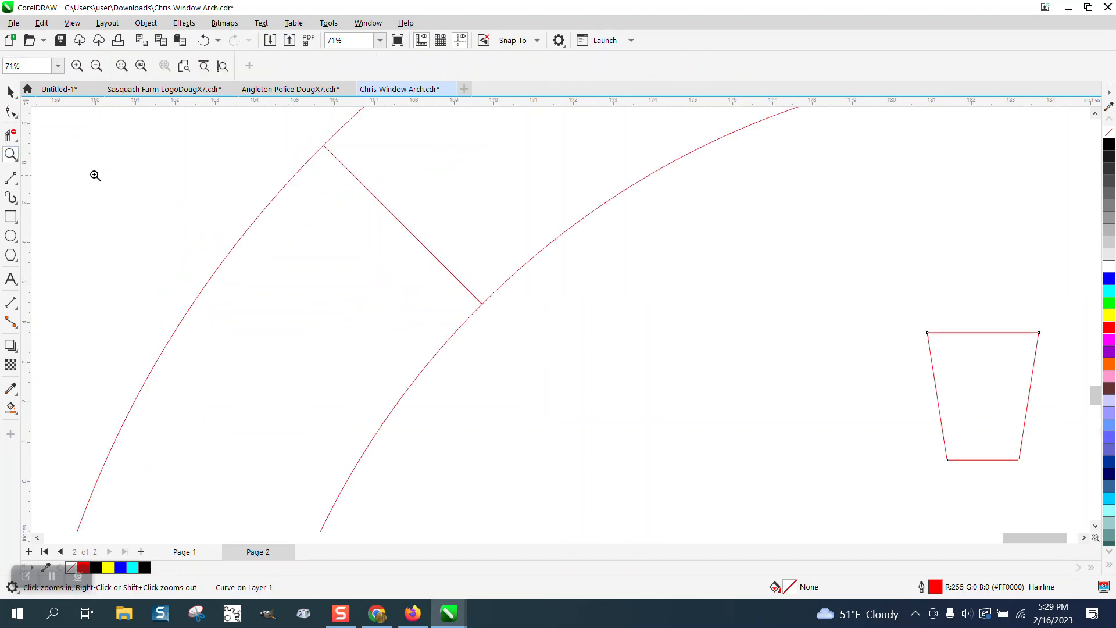
scroll(224, 291, down, 2)
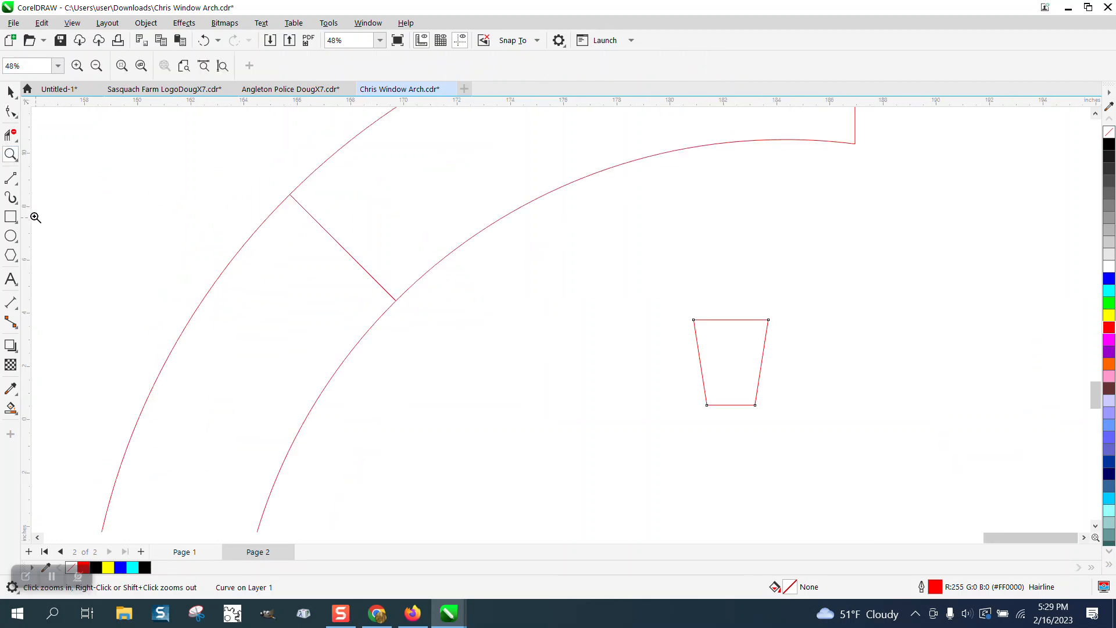
click(15, 182)
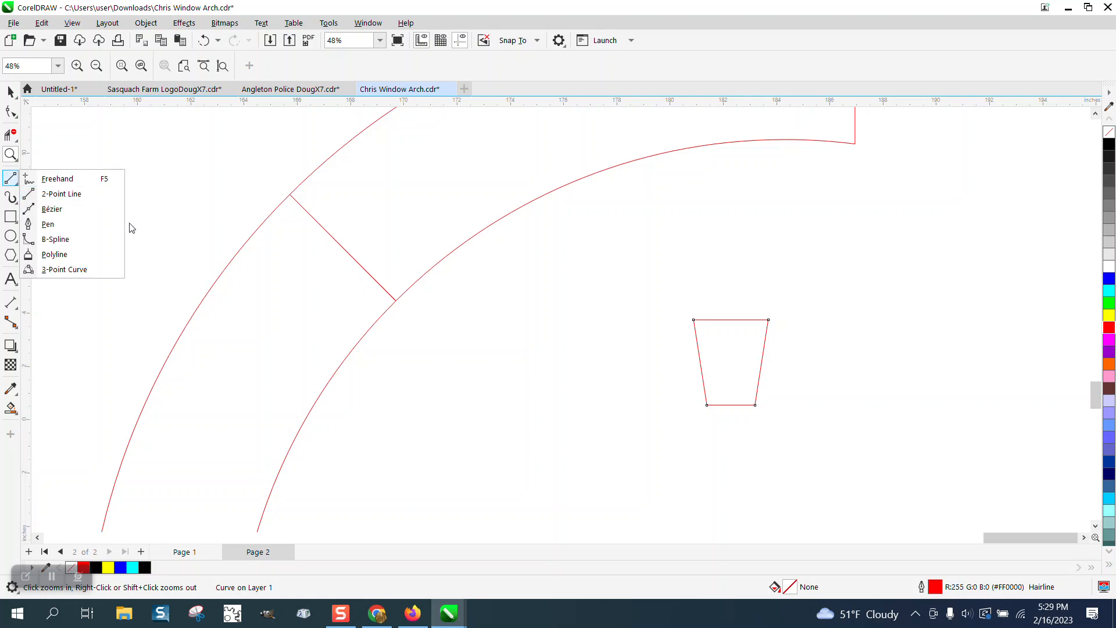
click(70, 193)
drag(399, 302, 404, 196)
key(XF86Calculator)
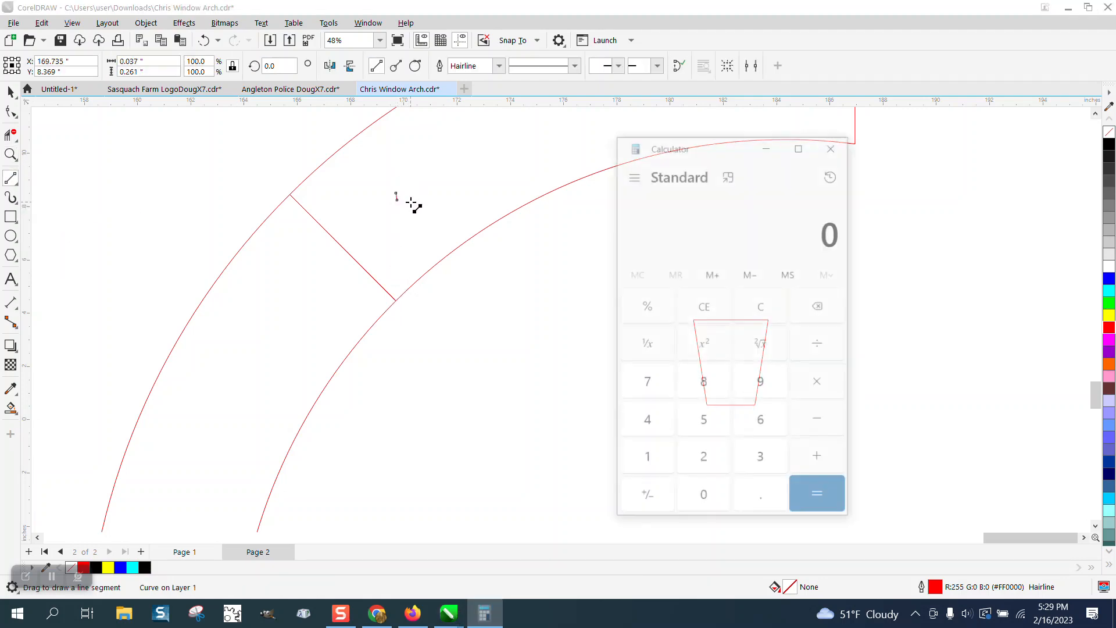
click(834, 147)
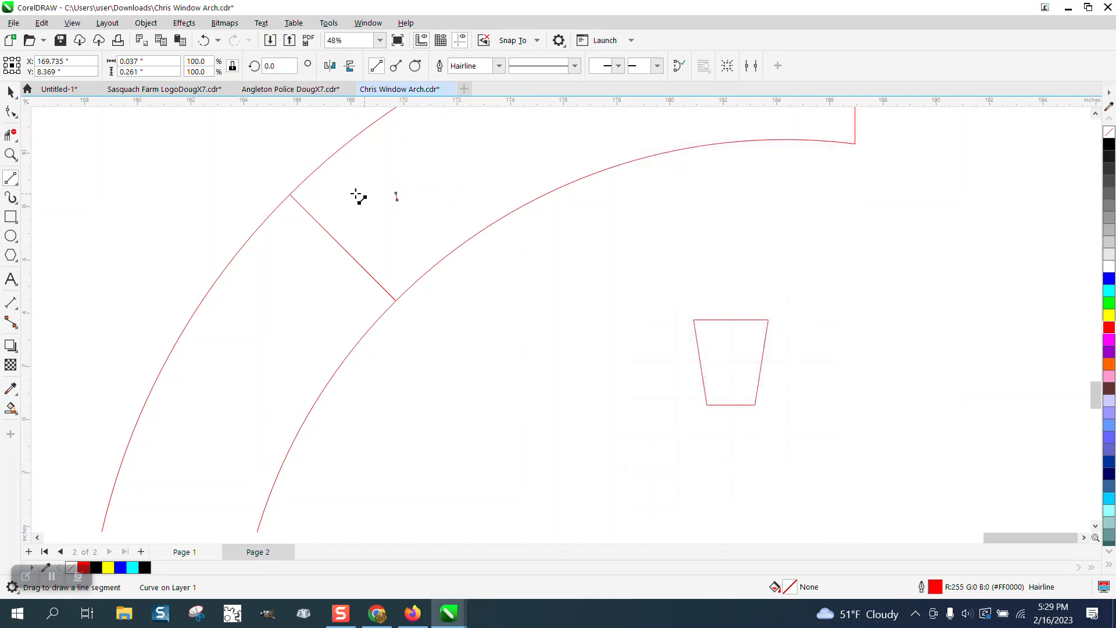
click(11, 93)
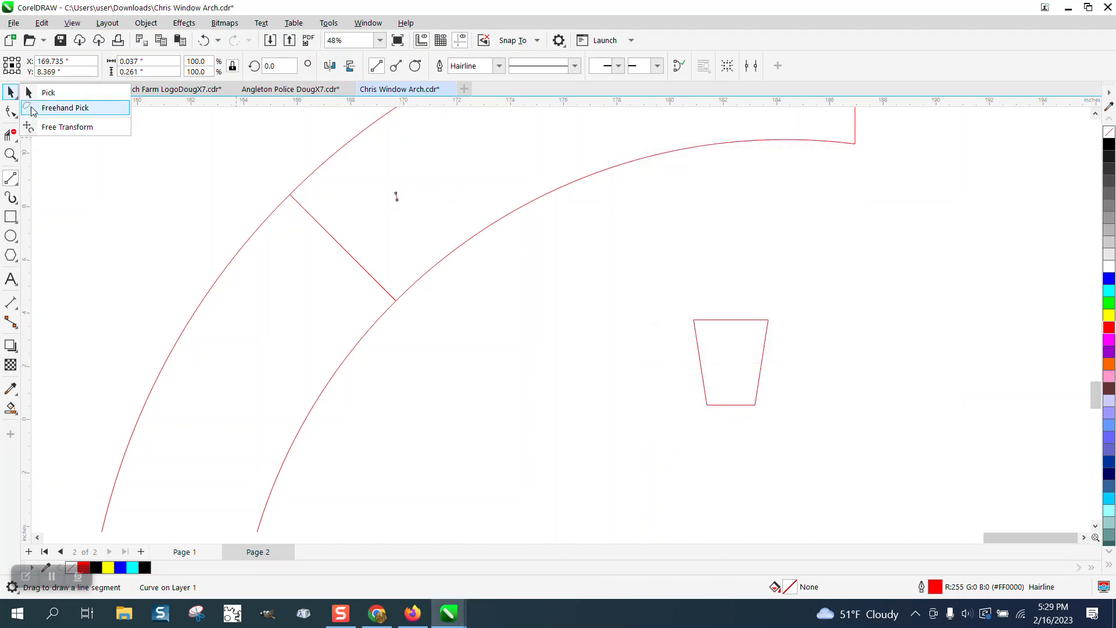
click(48, 93)
key(Delete)
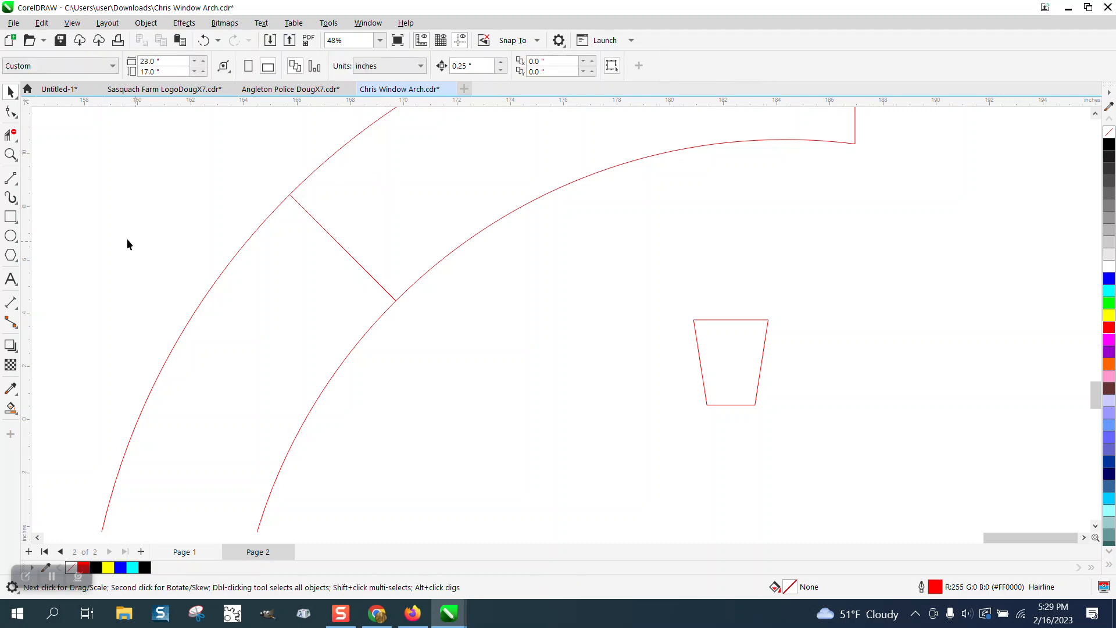
Step: Draw a vertical 2-point line about 6.03 inches long upward from the inner end of the seam between the arch pieces
click(10, 178)
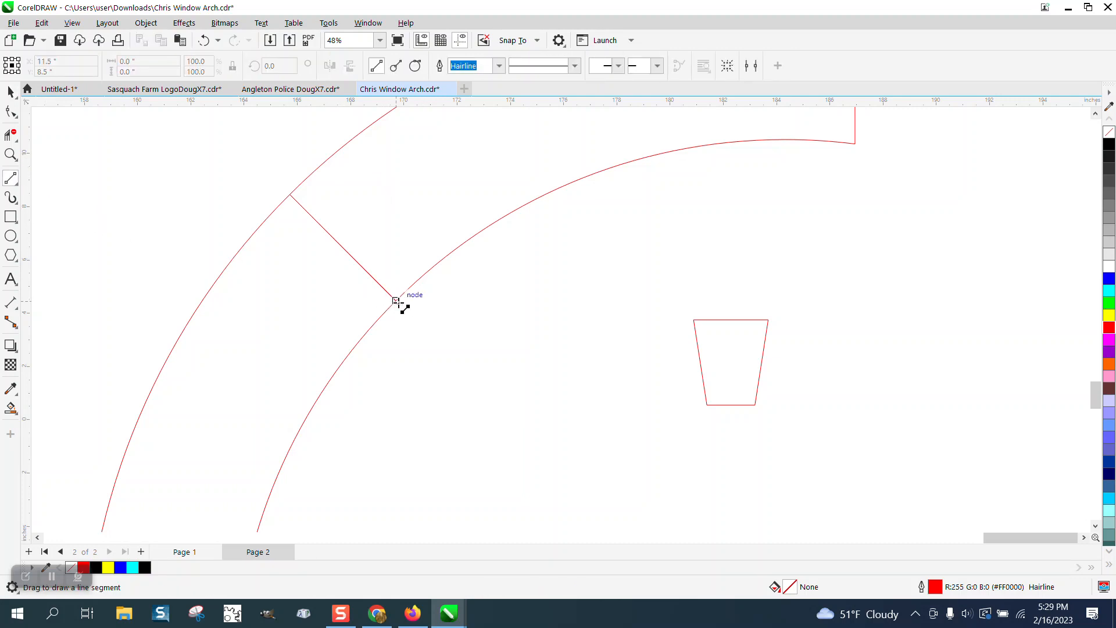
drag(397, 300, 398, 284)
drag(397, 198, 397, 140)
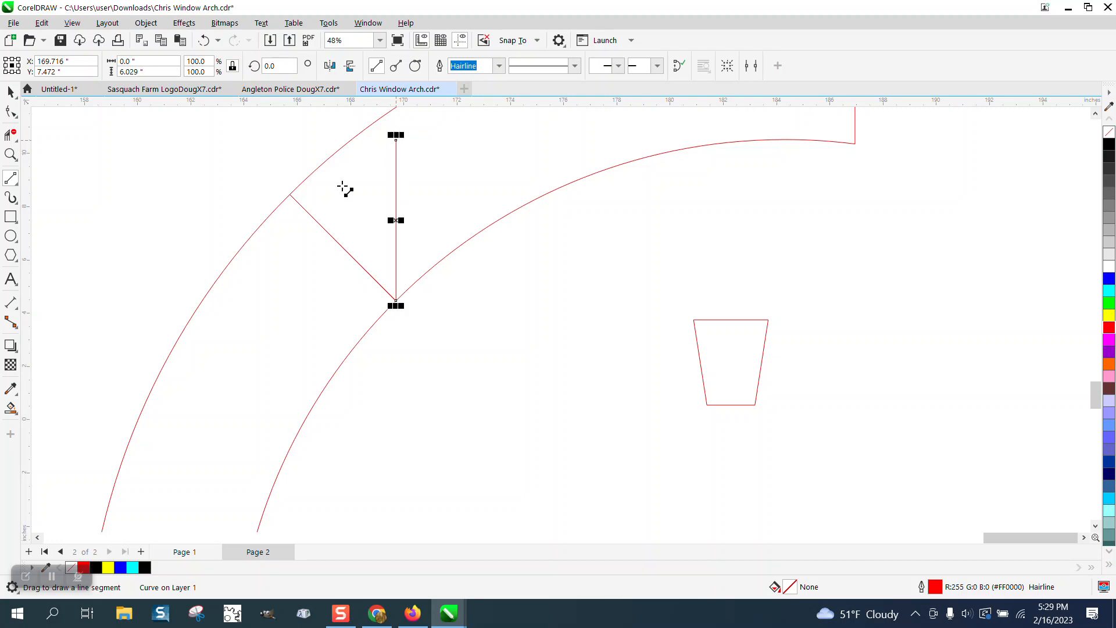
Step: Measure the angle between the vertical line and the seam with the Angular Dimension tool, and delete the vertical line
click(17, 309)
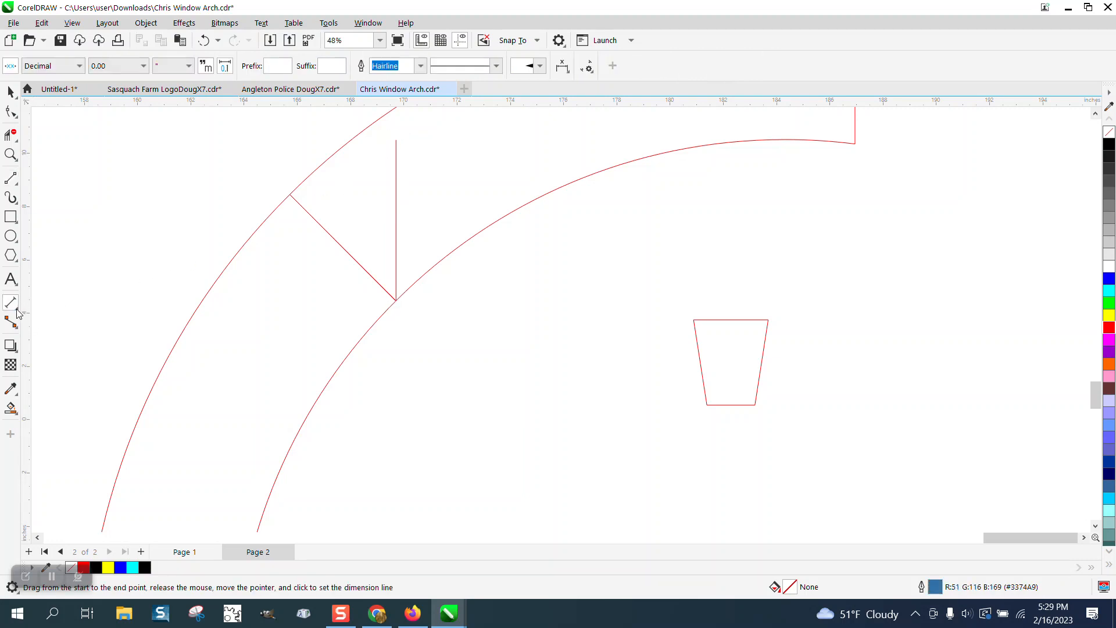
click(17, 310)
click(69, 332)
drag(396, 300, 396, 196)
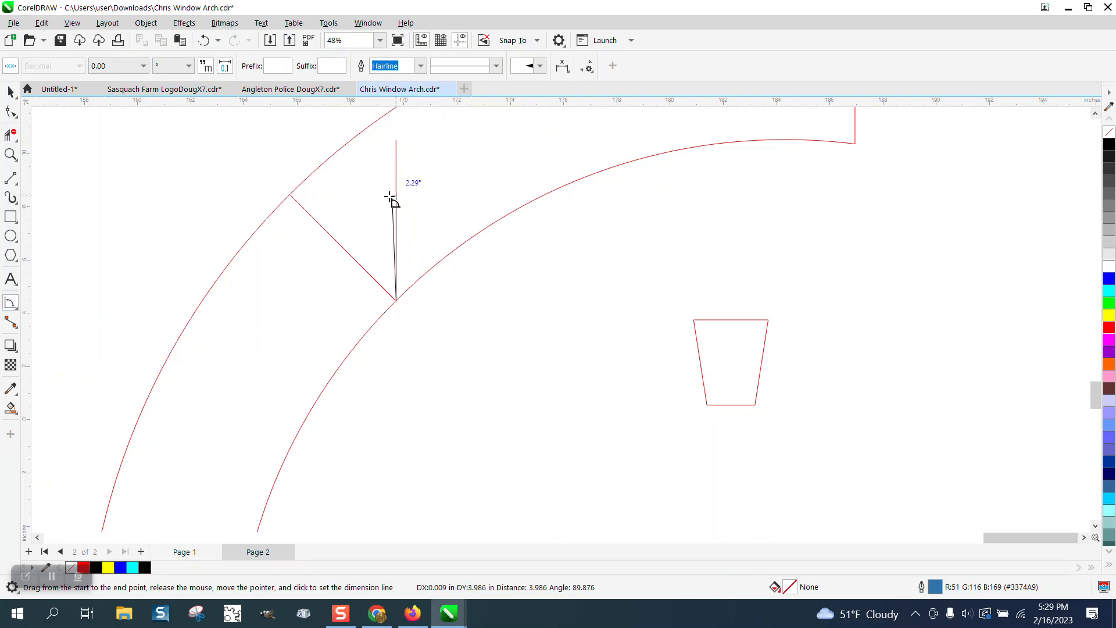
click(327, 230)
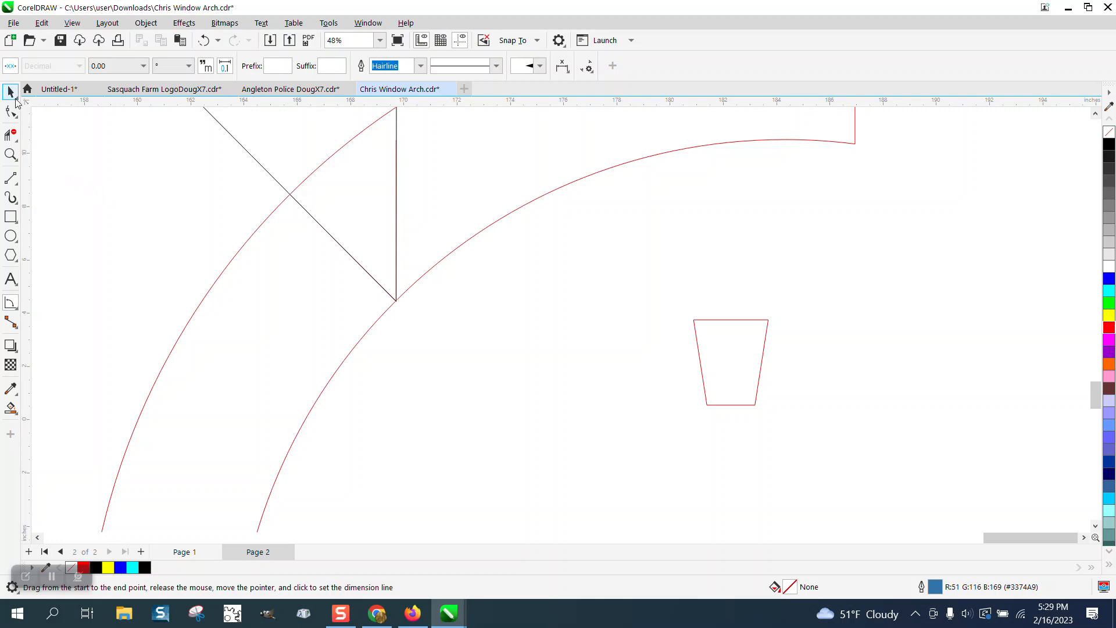
click(13, 111)
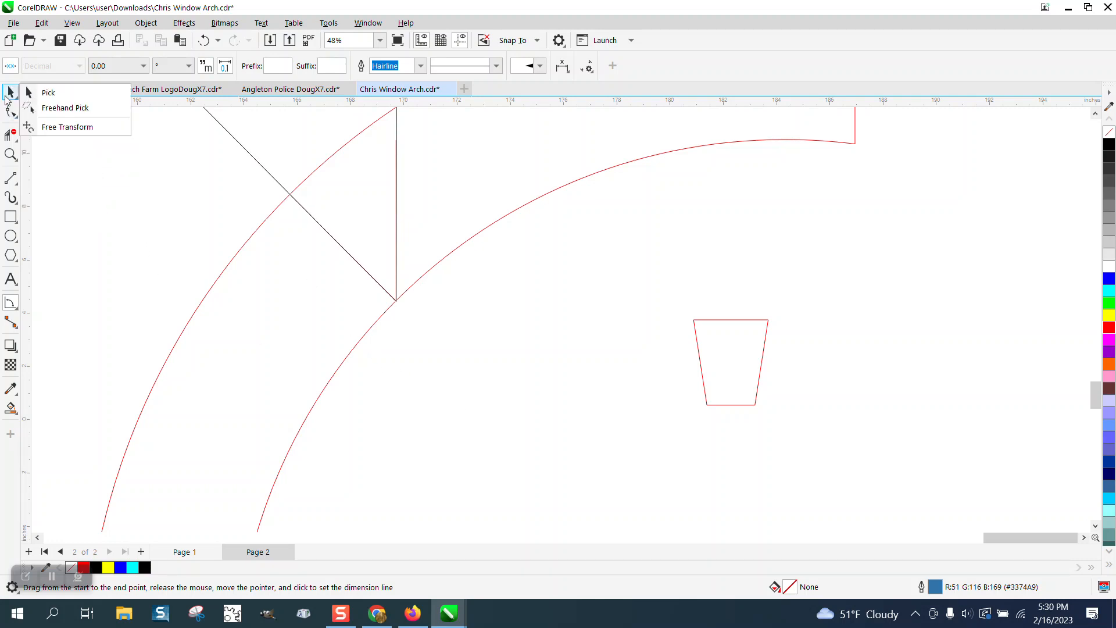
click(35, 90)
scroll(351, 273, down, 2)
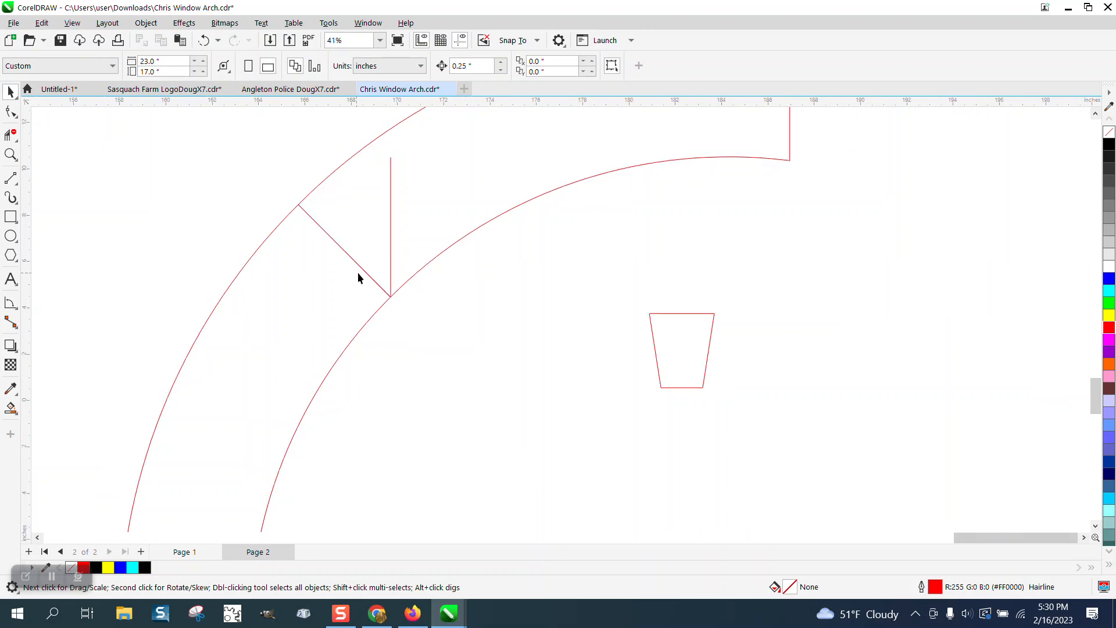
click(383, 239)
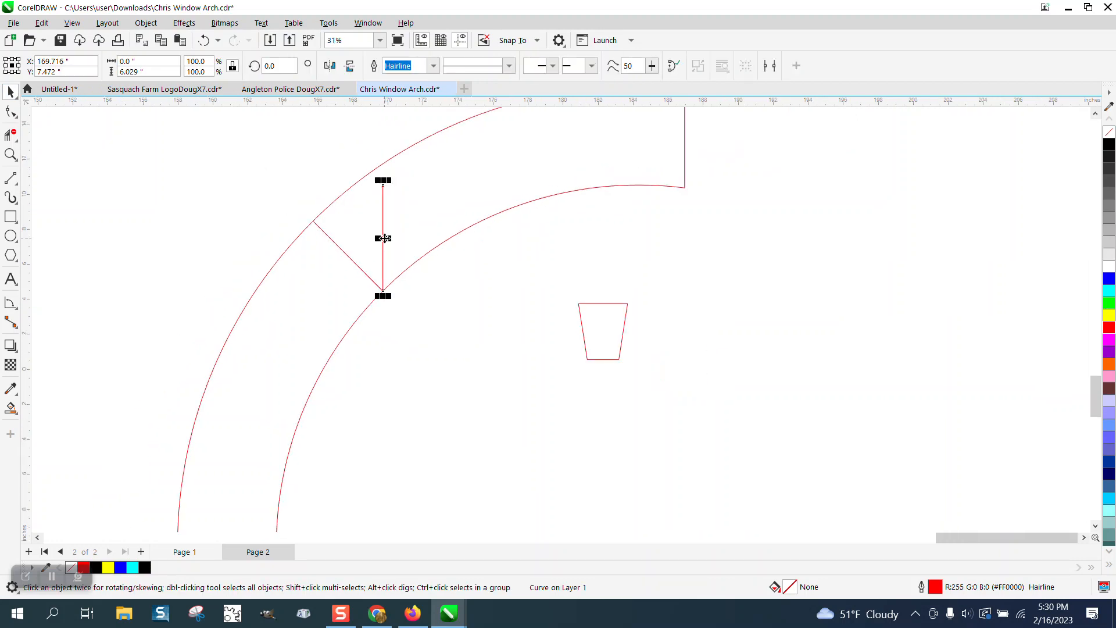
key(Delete)
Step: Rotate the tapered key by -45 degrees and move it onto the seam between the two arch pieces
click(614, 328)
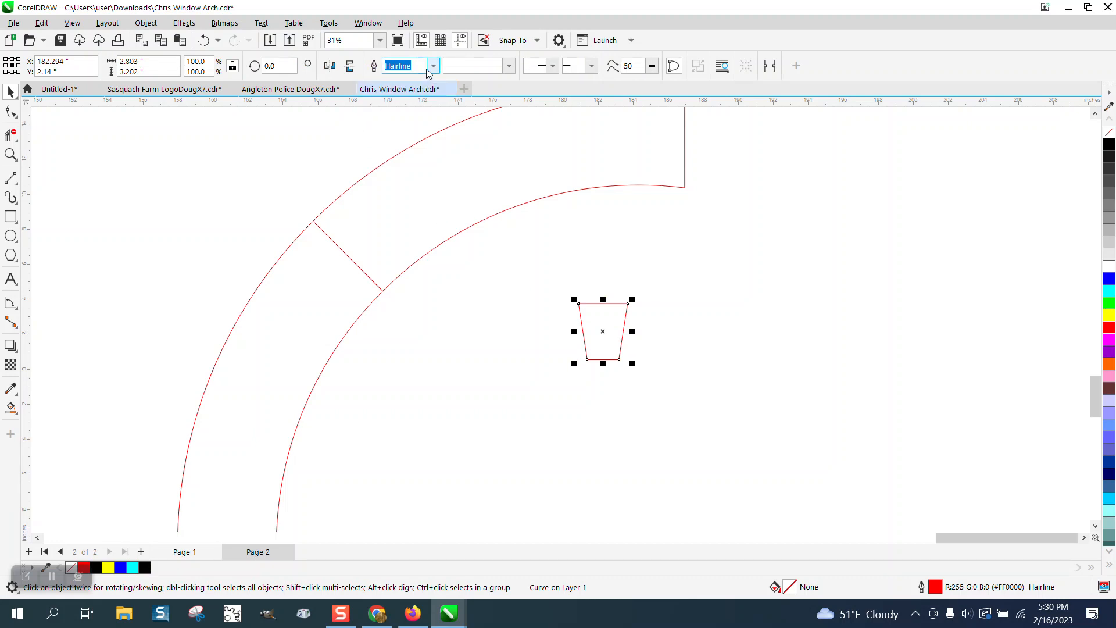
click(273, 66)
text(-45)
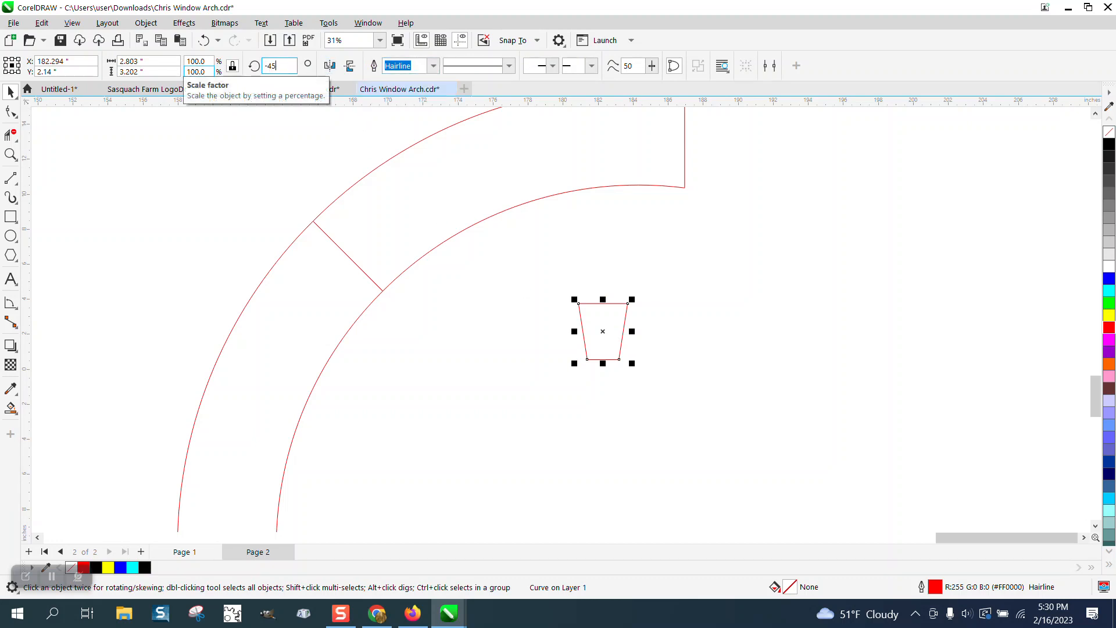
key(Return)
drag(589, 336, 341, 249)
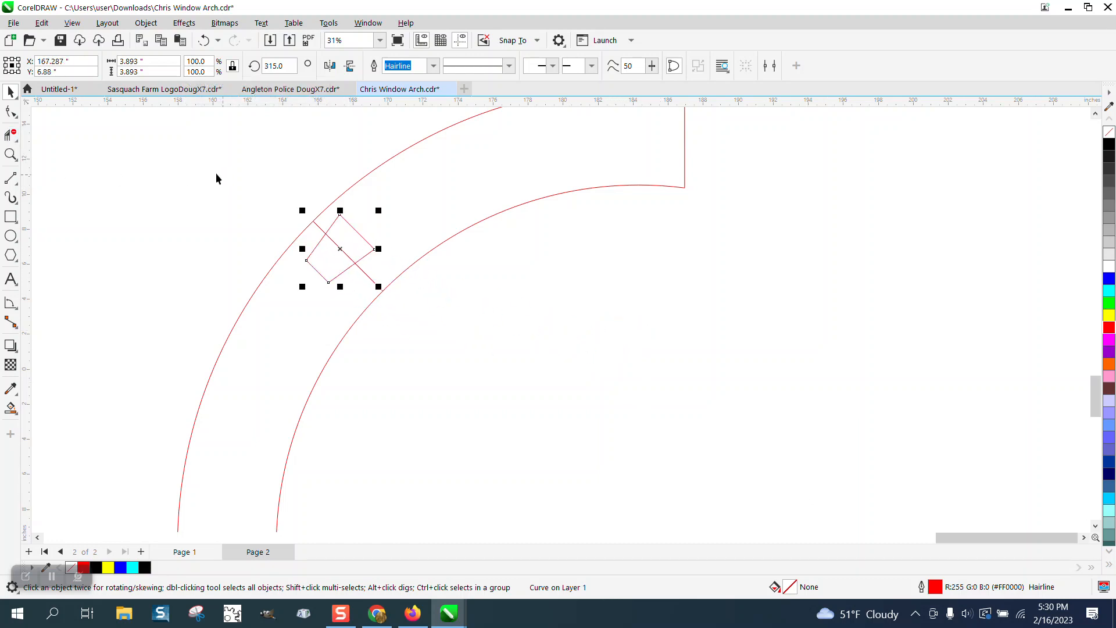
Step: Scale the key proportionally to about 74.5% and reposition it across the outer half of the seam
click(11, 154)
click(376, 275)
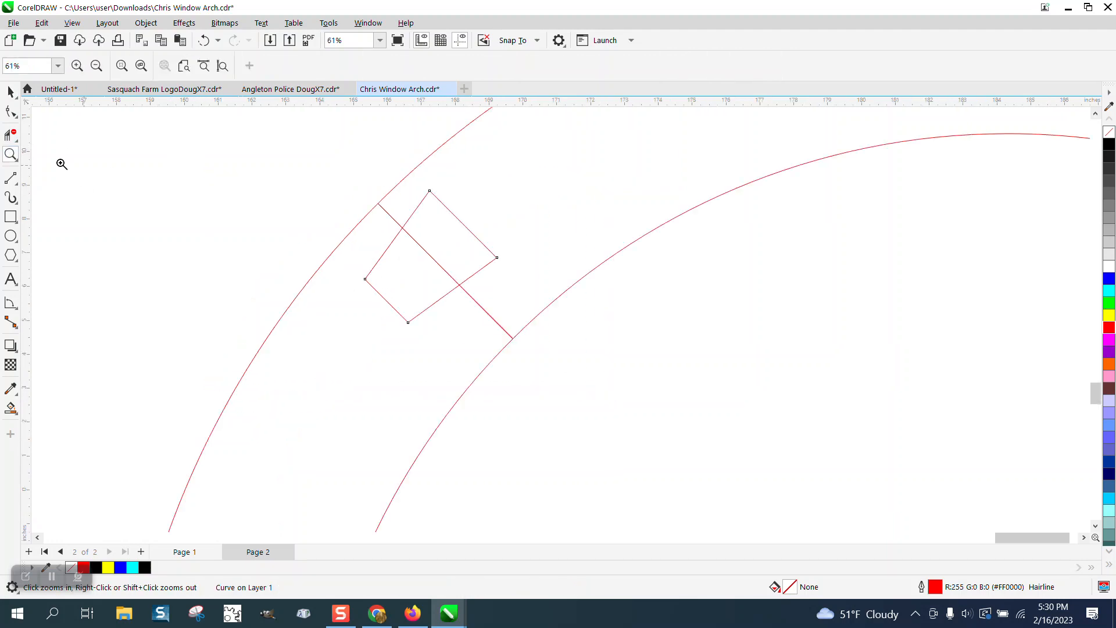
click(10, 92)
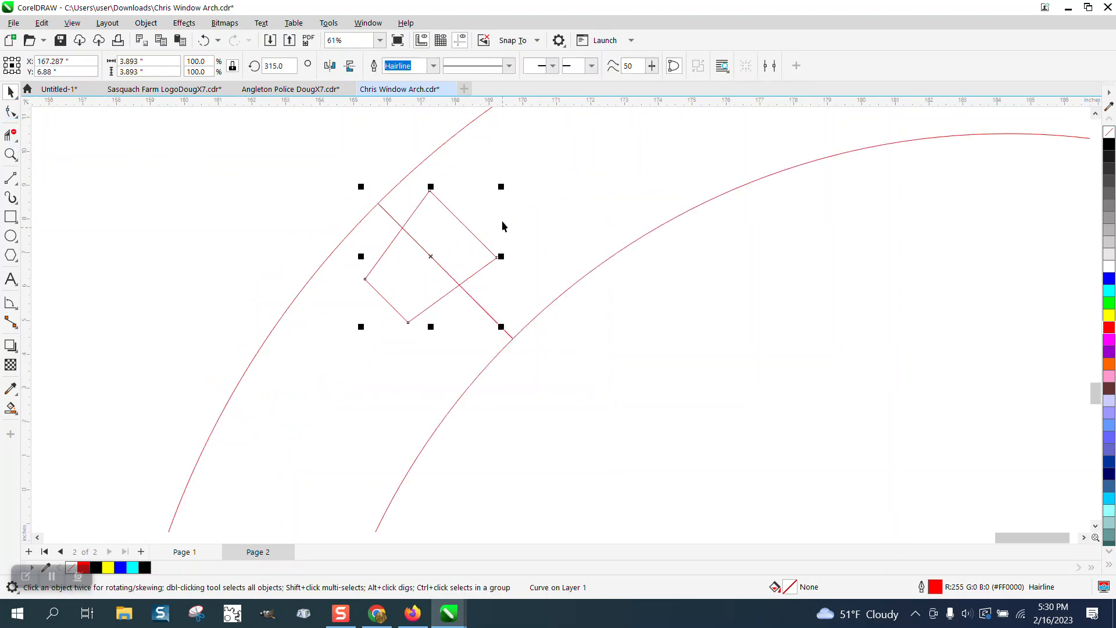
drag(502, 188, 468, 222)
drag(414, 272, 424, 240)
Step: Copy the key to the empty area outside the arch and repeat the duplication three more times at the same spacing
scroll(360, 269, down, 1)
scroll(357, 271, down, 2)
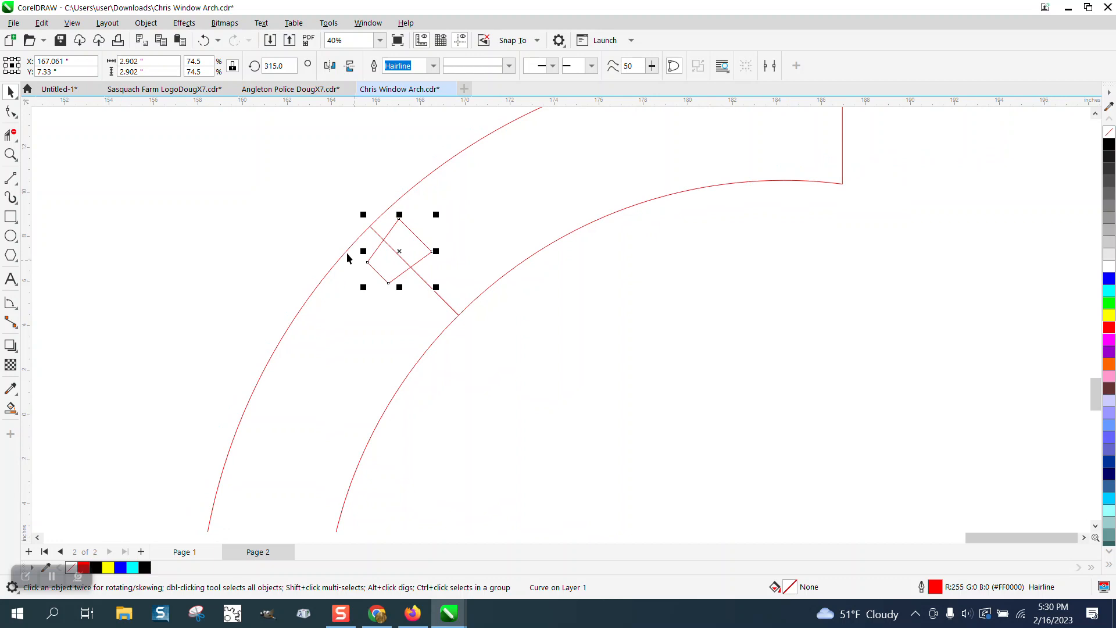
click(10, 154)
drag(351, 218, 526, 364)
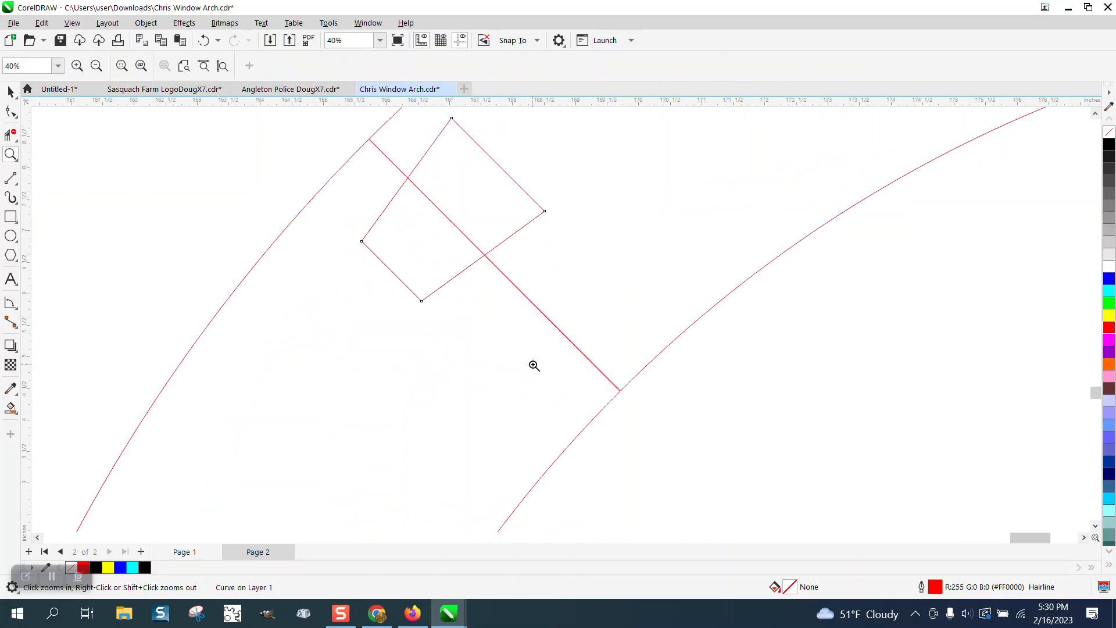
right_click(407, 355)
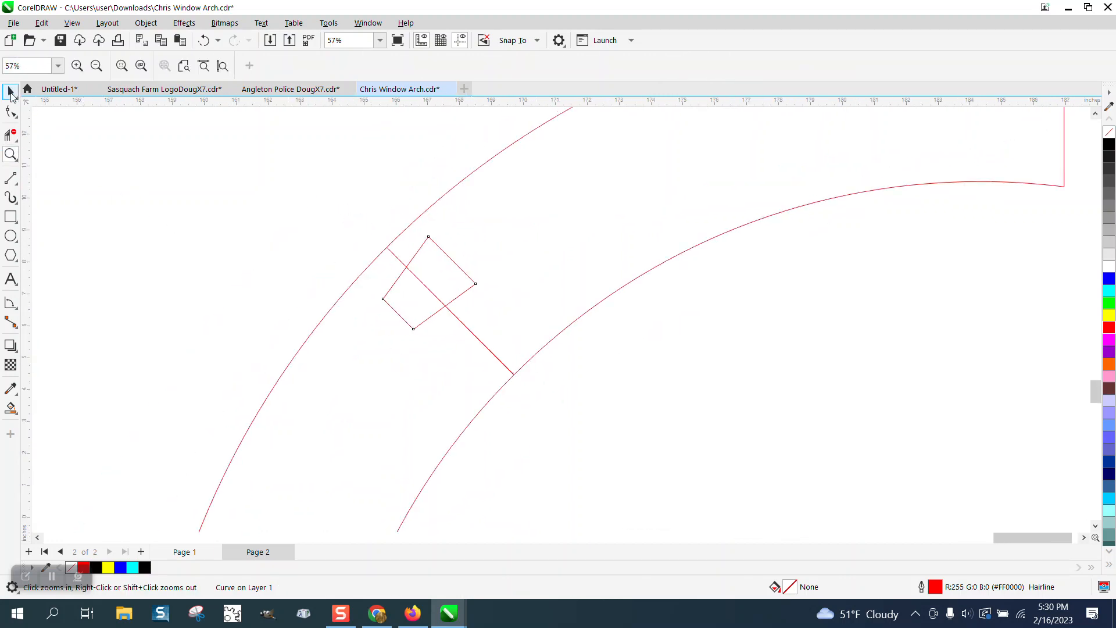
click(11, 92)
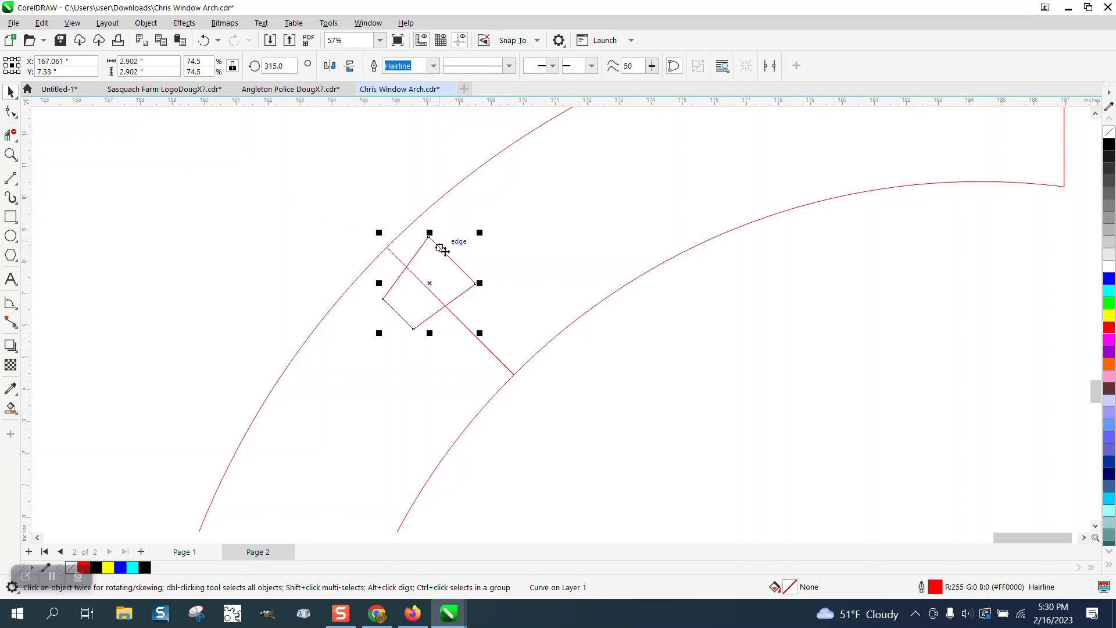
drag(437, 286, 297, 236)
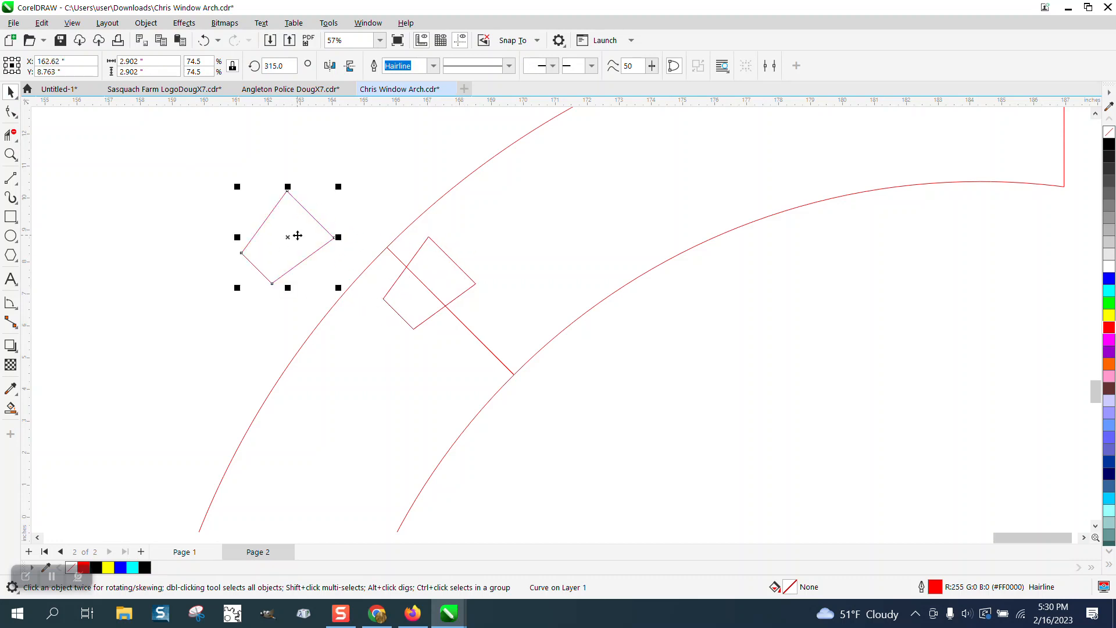
key(ctrl+d)
key(ctrl+d)
key(ctrl+d)
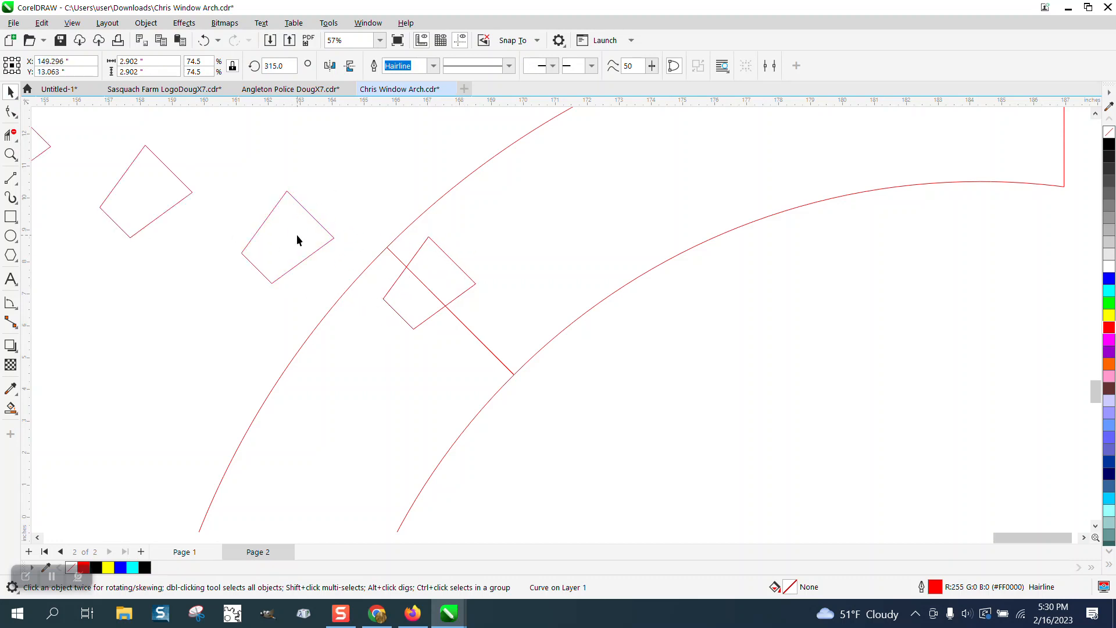
Step: Try mirroring a copy of the key on the seam horizontally, and flip it back
scroll(356, 257, down, 2)
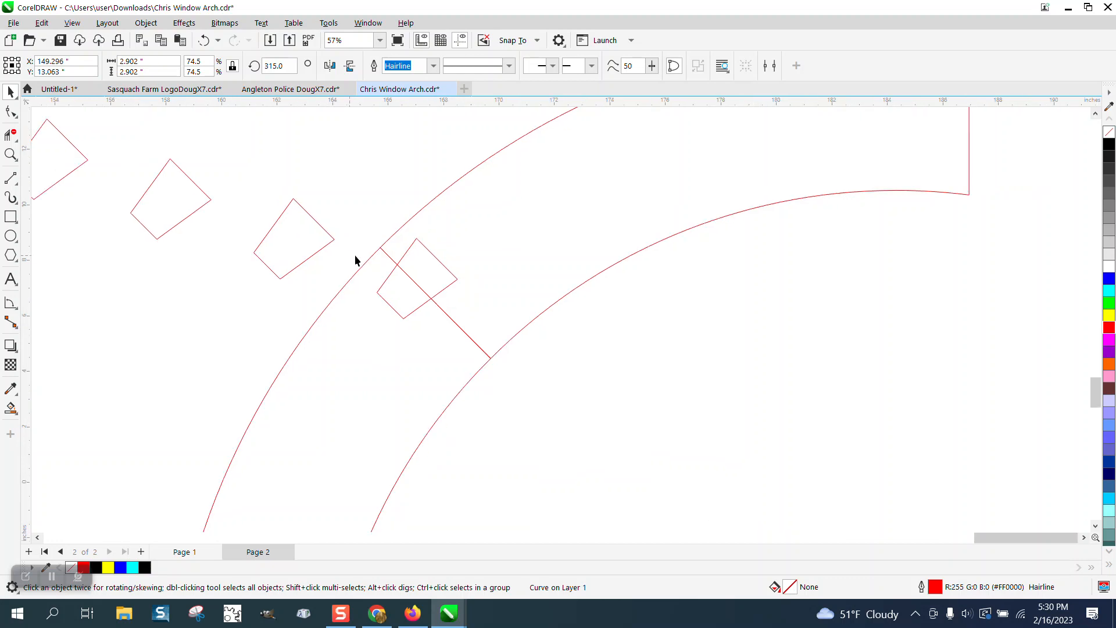
click(417, 268)
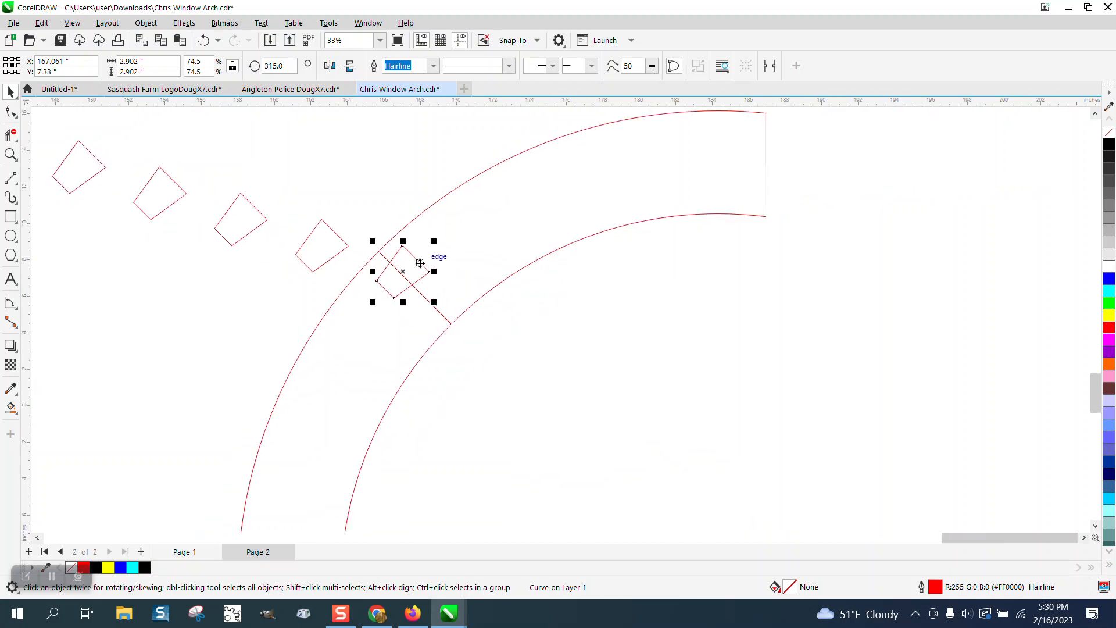
click(333, 69)
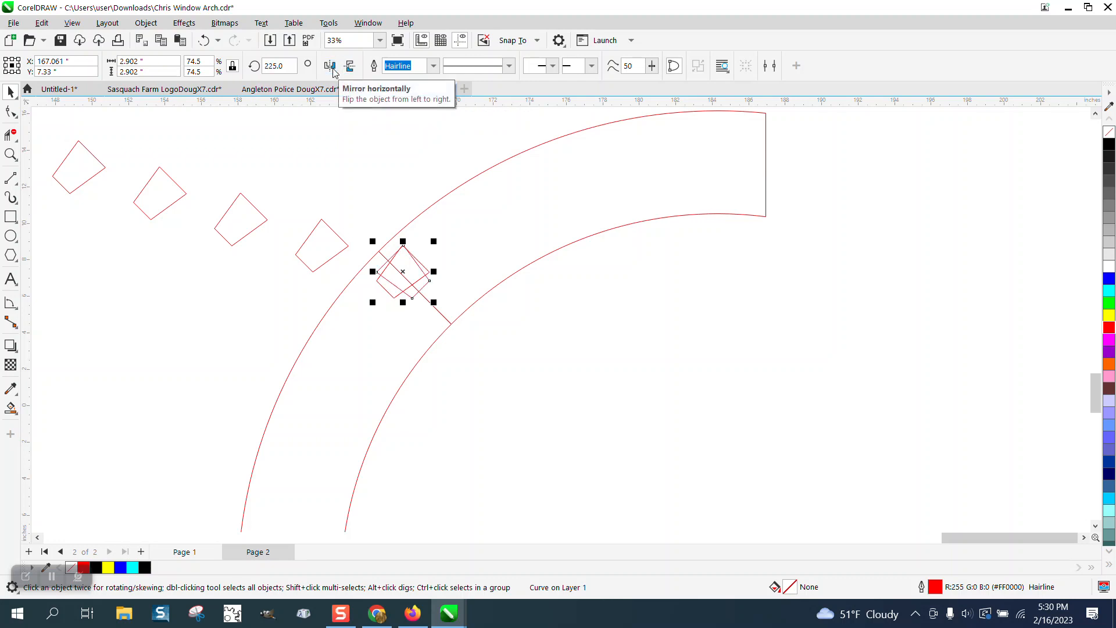
click(330, 68)
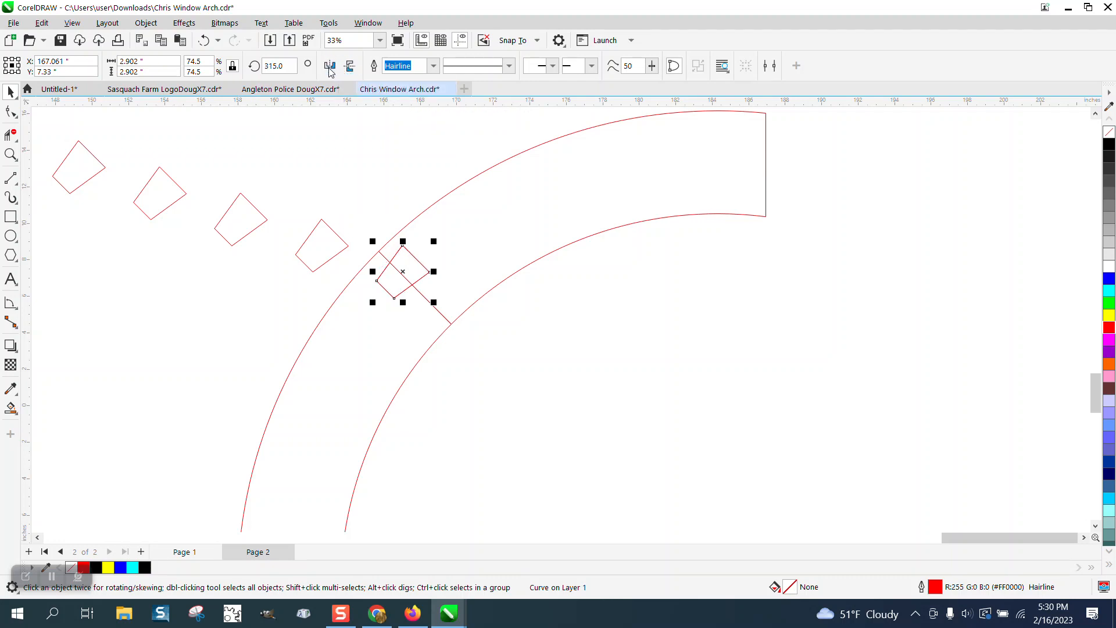
Step: Try rotating the key copy on the seam to 0 and to 45 degrees, and undo the rotations
double_click(287, 67)
text(0)
key(Return)
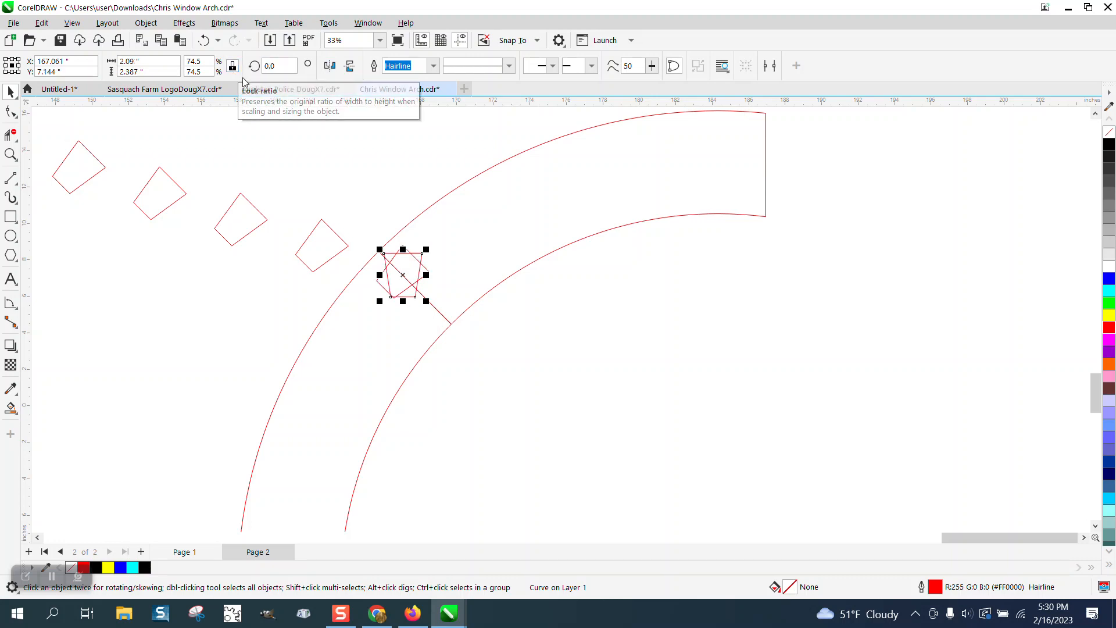
click(232, 67)
text(45)
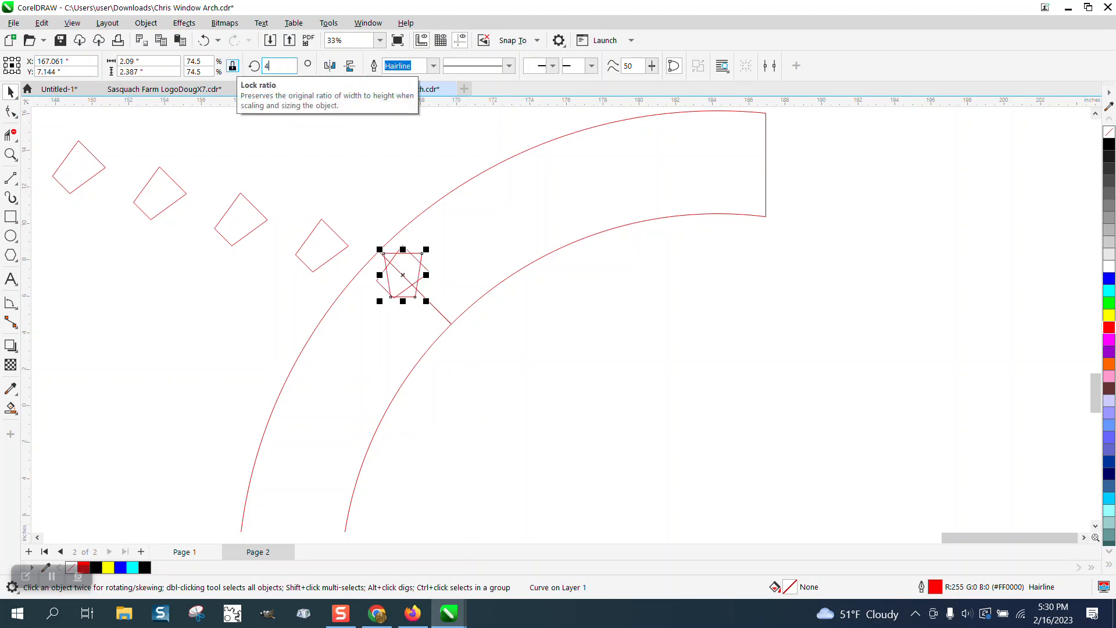
key(Return)
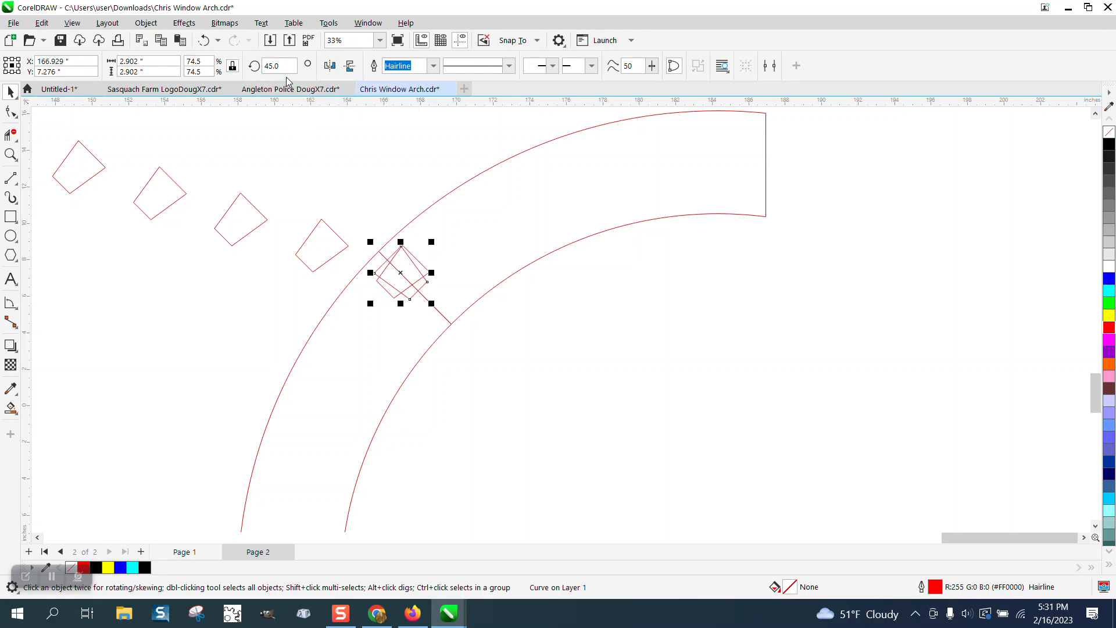
click(202, 40)
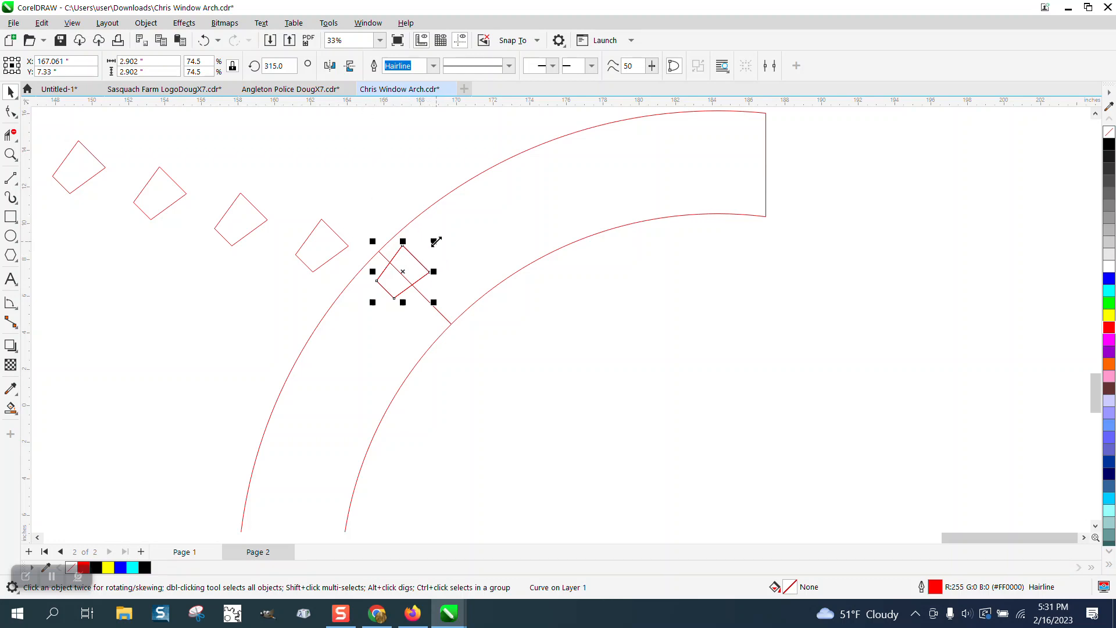
Step: Mirror a copy of the key diagonally and place it across the inner half of the seam
drag(435, 242, 350, 295)
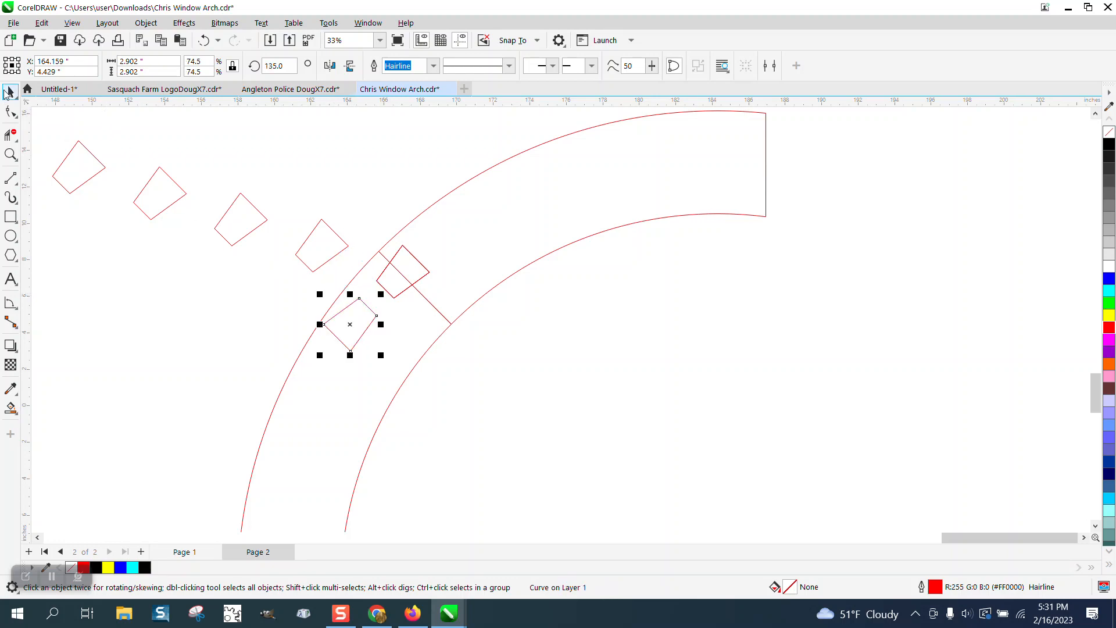
click(455, 357)
drag(374, 327, 452, 310)
Step: Delete the duplicate key stacked on the outer half of the seam, leaving one outer and one inner key
click(423, 279)
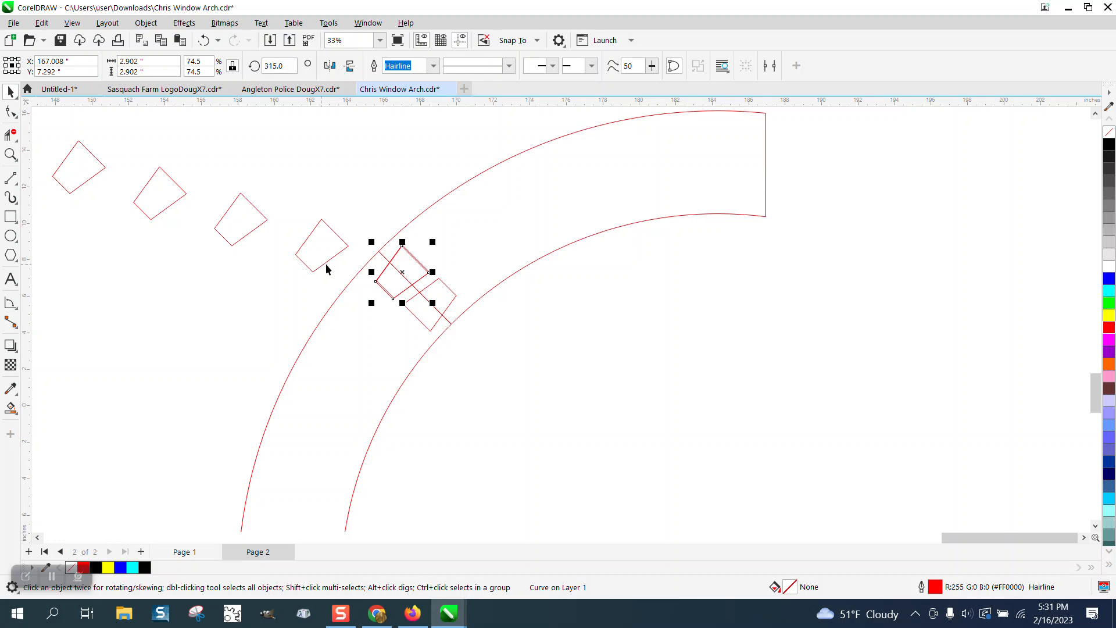
click(395, 263)
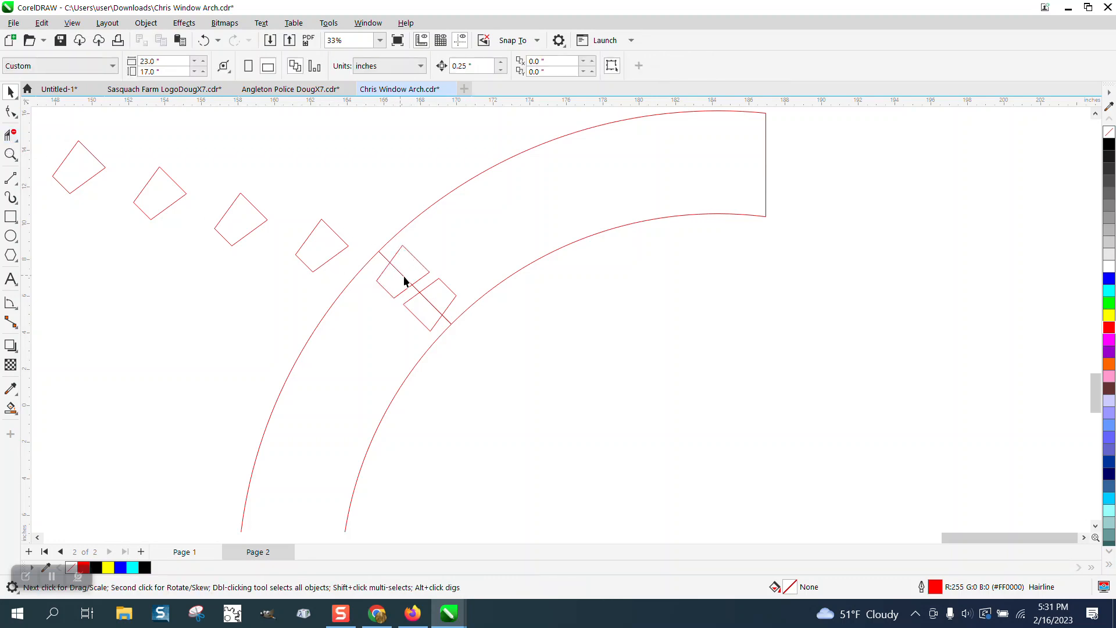
drag(352, 231, 472, 343)
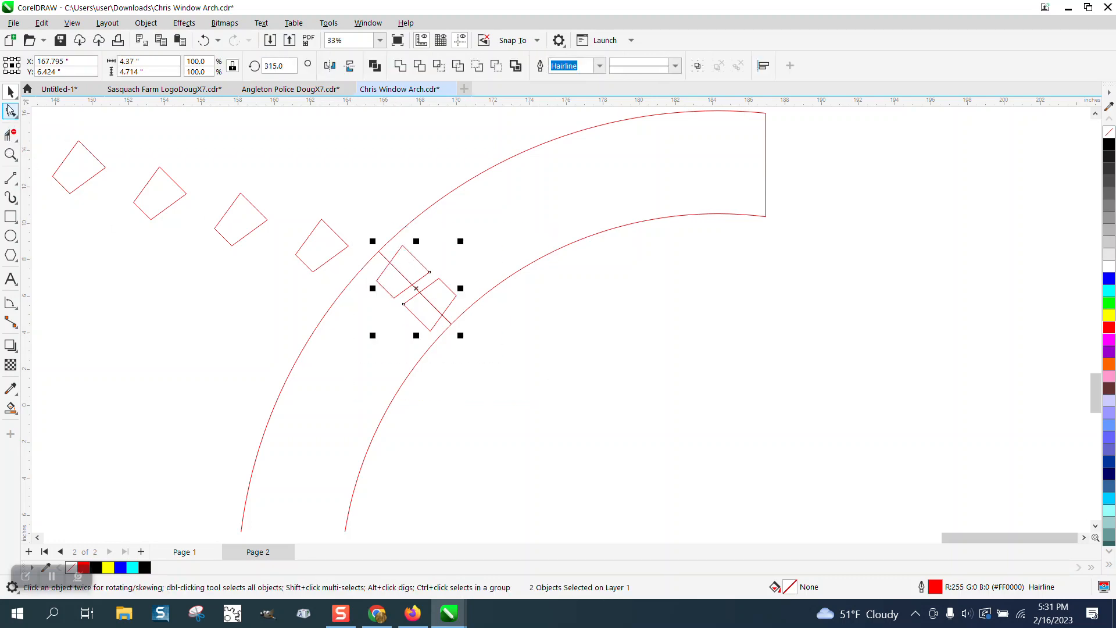
click(383, 215)
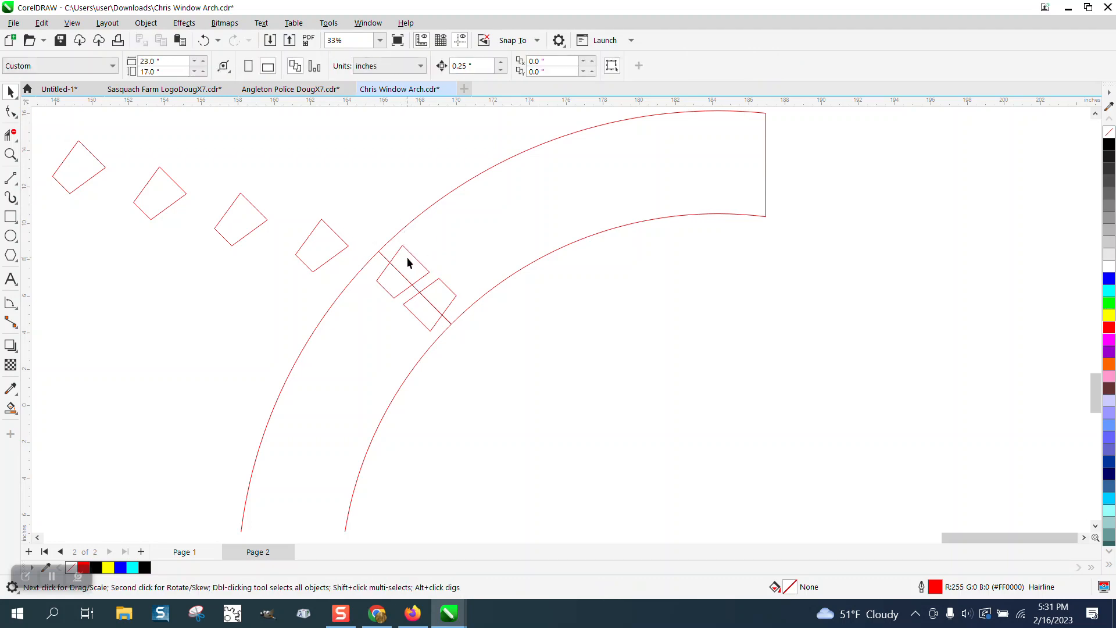
Step: Nudge the outer key 0.25 inch up and left, and the inner key 0.25 inch right and down
drag(465, 68, 431, 71)
click(11, 154)
drag(355, 221, 526, 376)
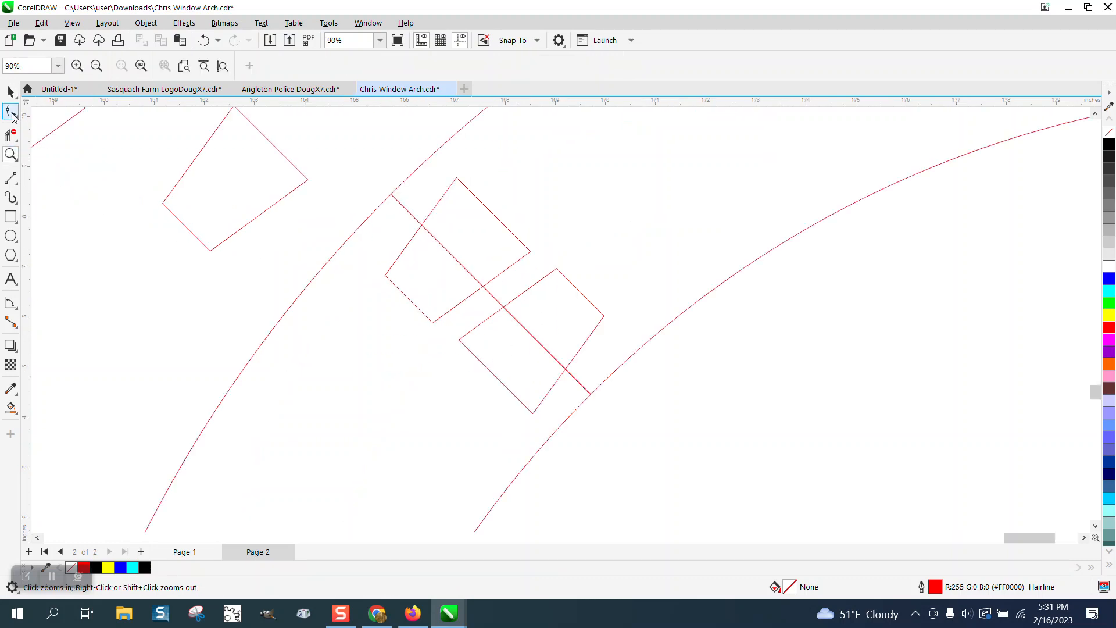
click(11, 91)
click(435, 230)
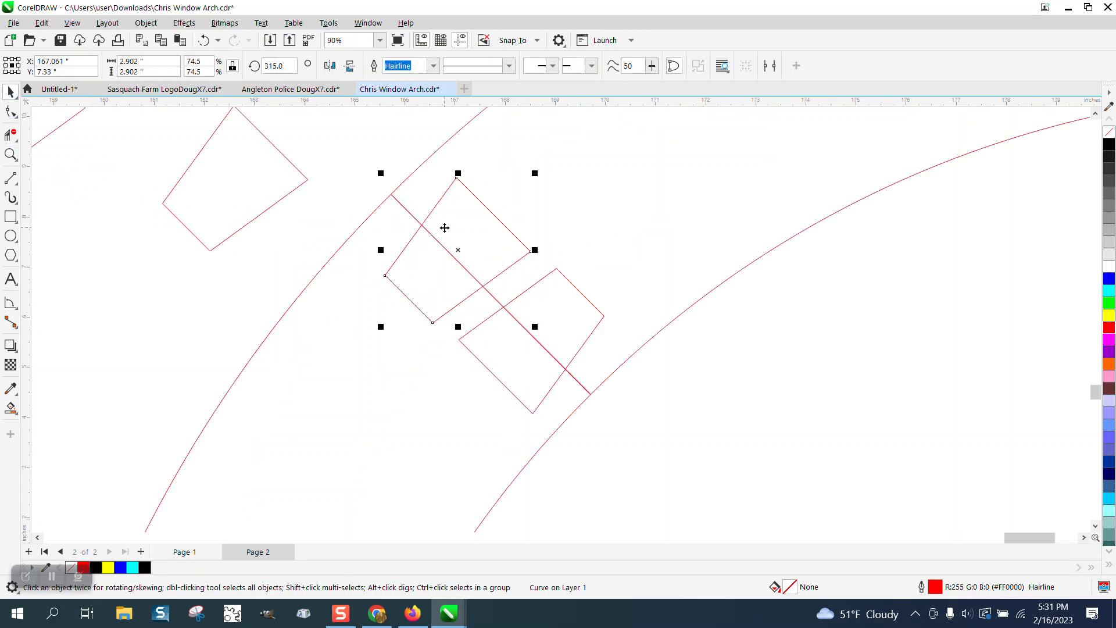
key(Up)
key(Left)
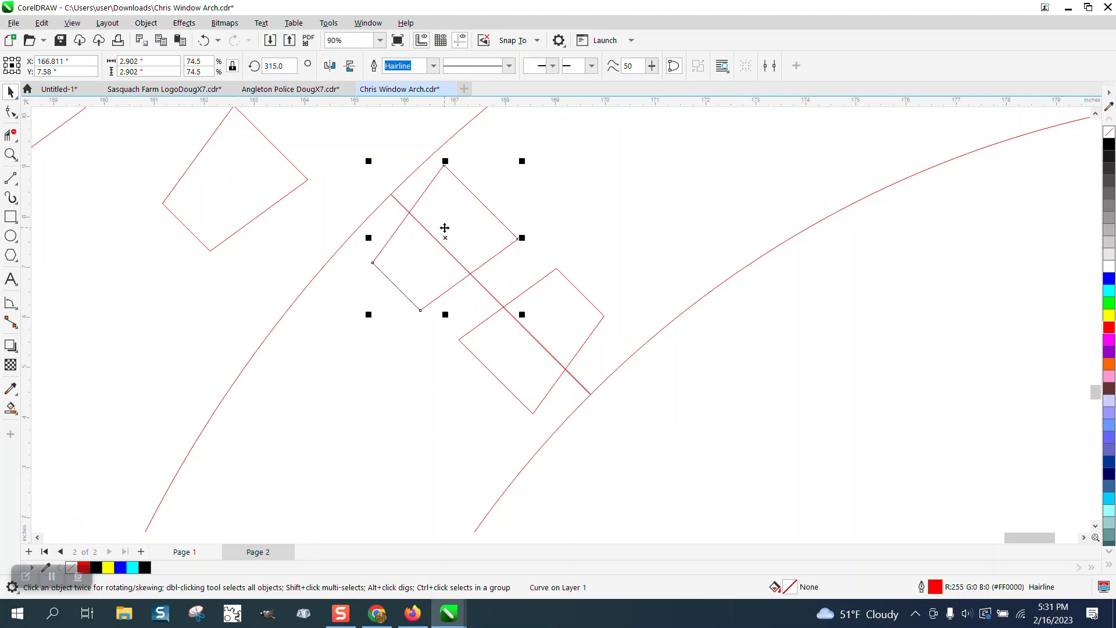
click(535, 288)
key(Right)
key(Down)
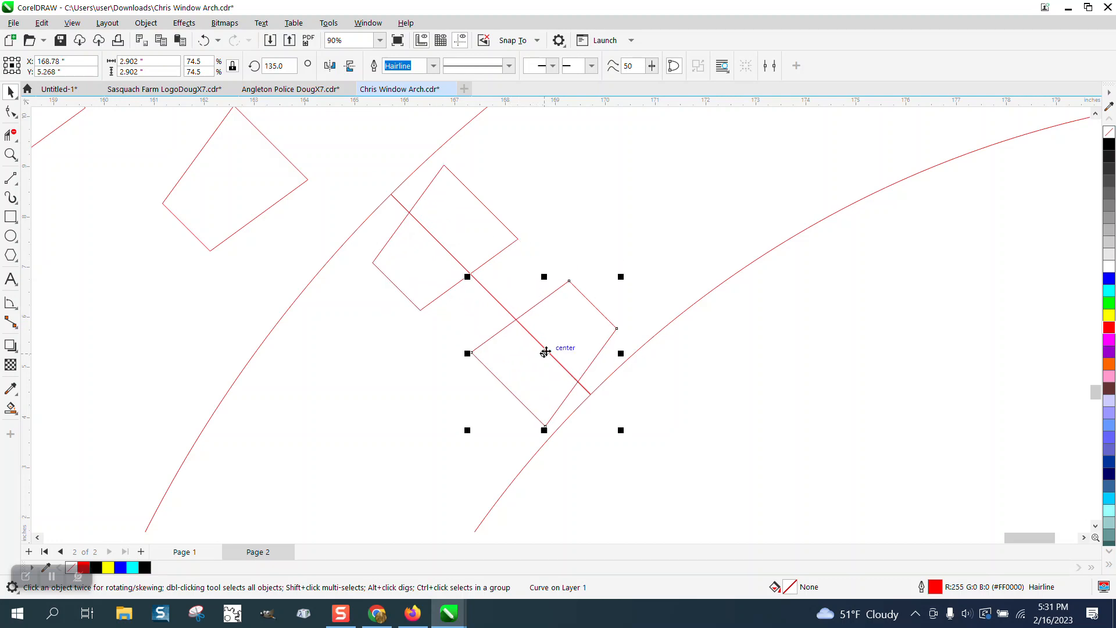
Step: Reposition the inner and outer keys so that both are centred on the seam line
drag(544, 353, 535, 338)
click(468, 271)
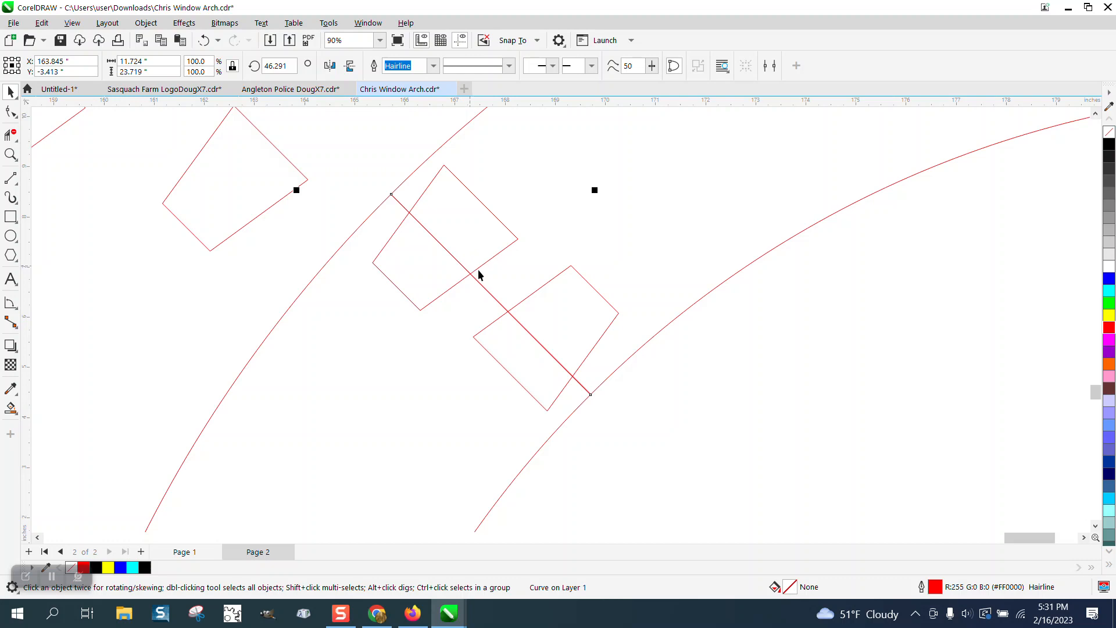
click(479, 268)
drag(445, 239, 458, 261)
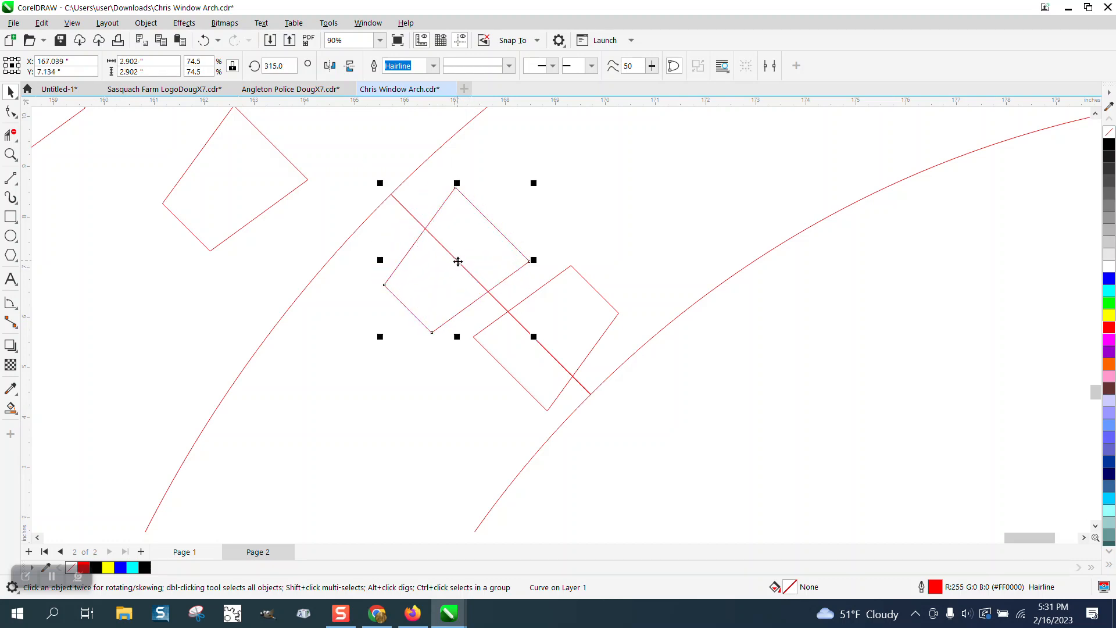
Step: Use Virtual Segment Delete to remove the seam inside both keys and the upper-right half of each key outline
scroll(564, 419, down, 3)
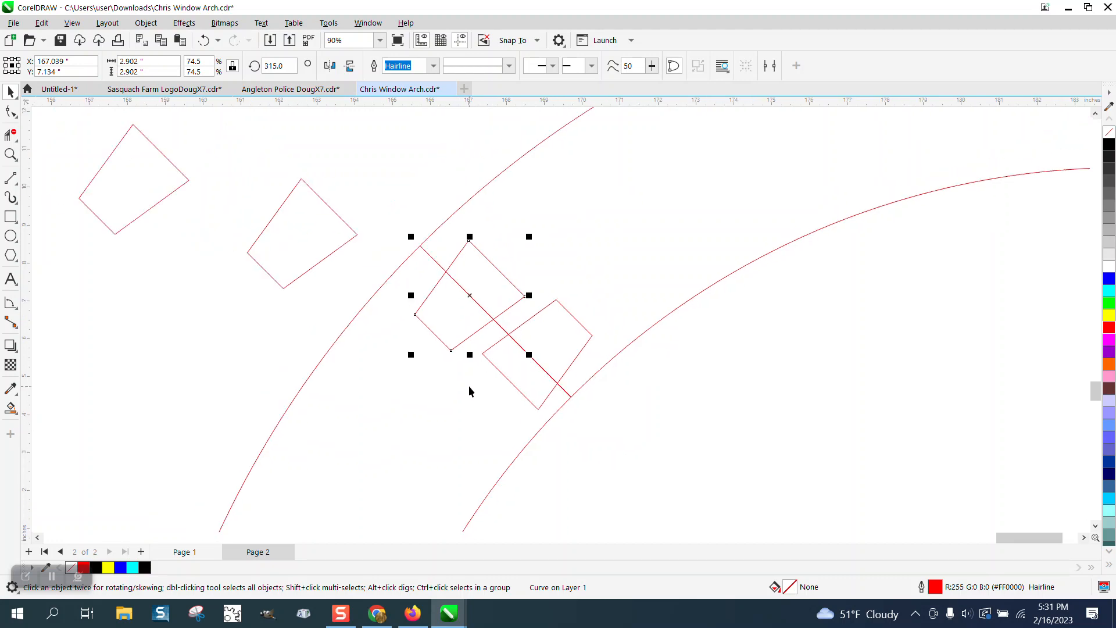
scroll(453, 335, down, 3)
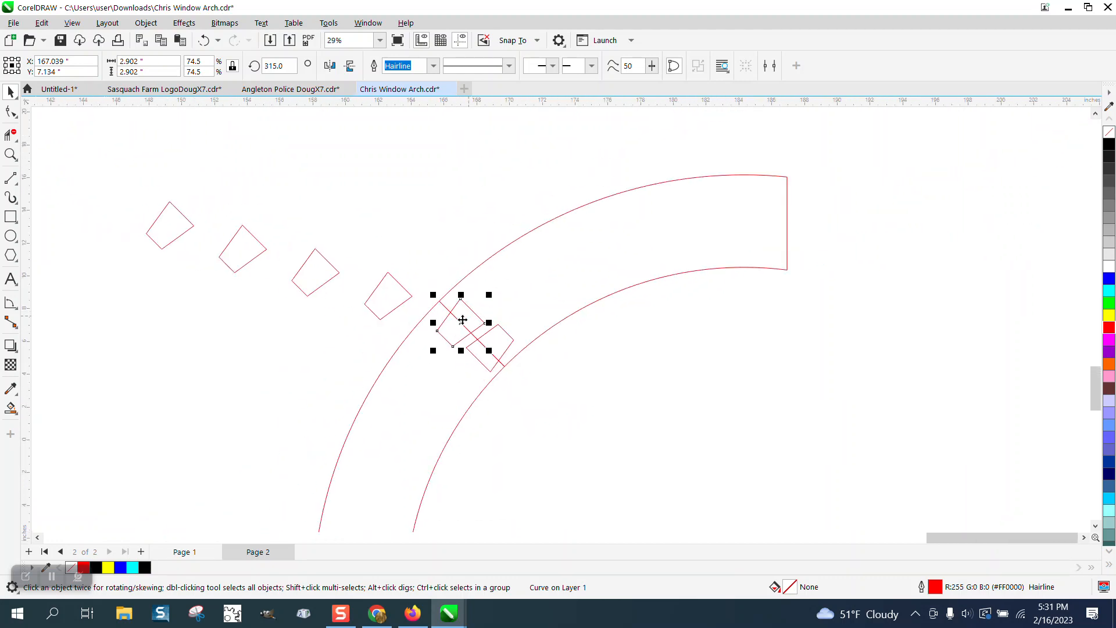
click(11, 154)
scroll(399, 259, down, 1)
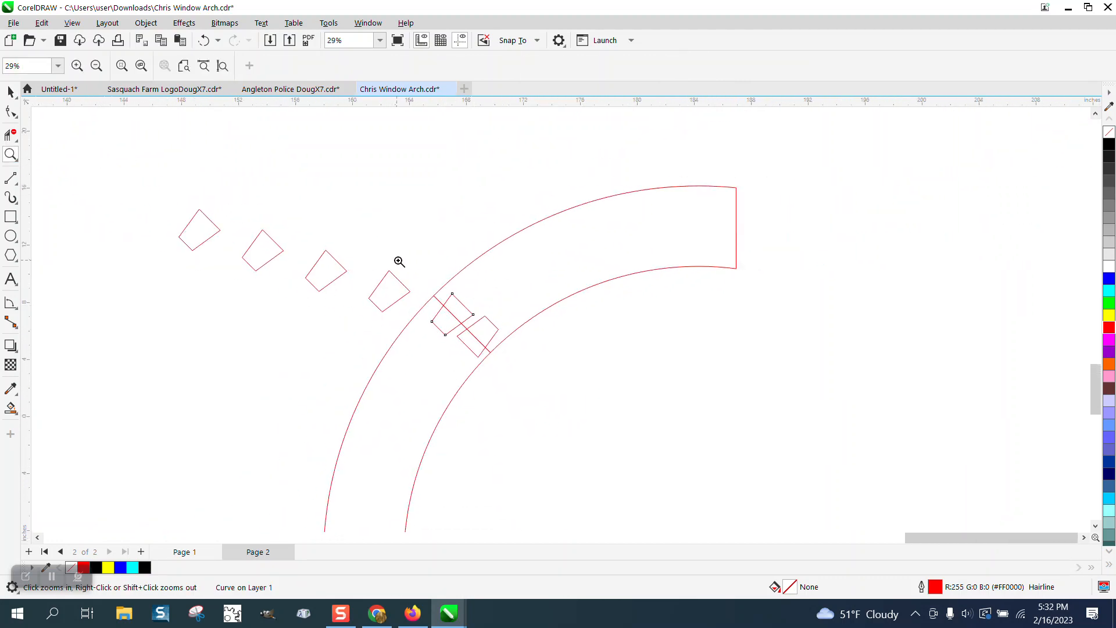
scroll(483, 271, down, 2)
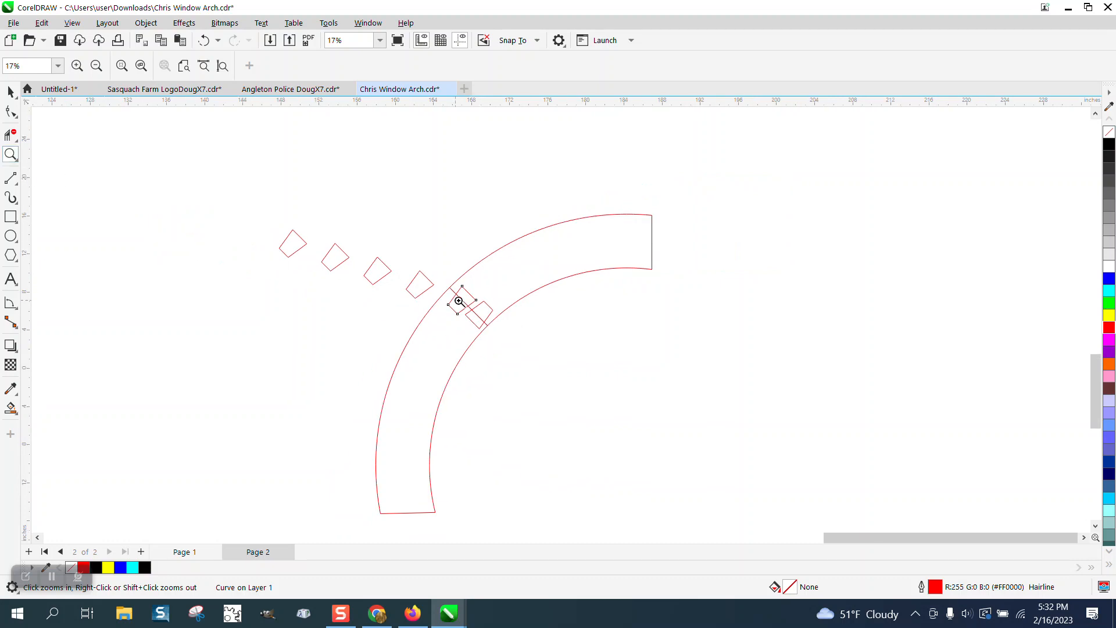
scroll(497, 325, up, 6)
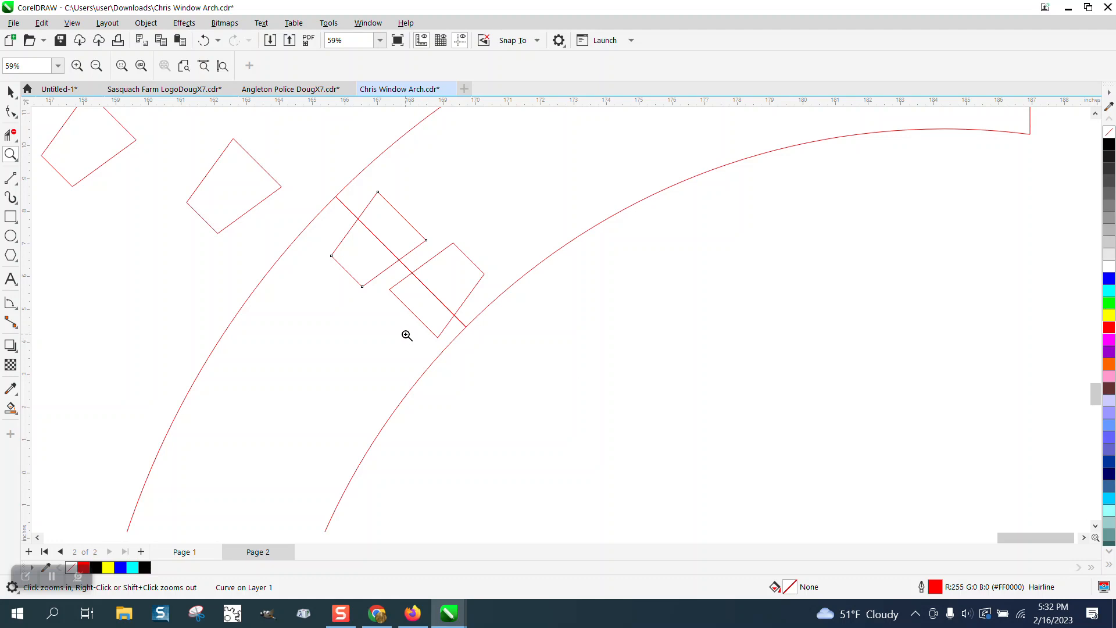
scroll(407, 335, down, 1)
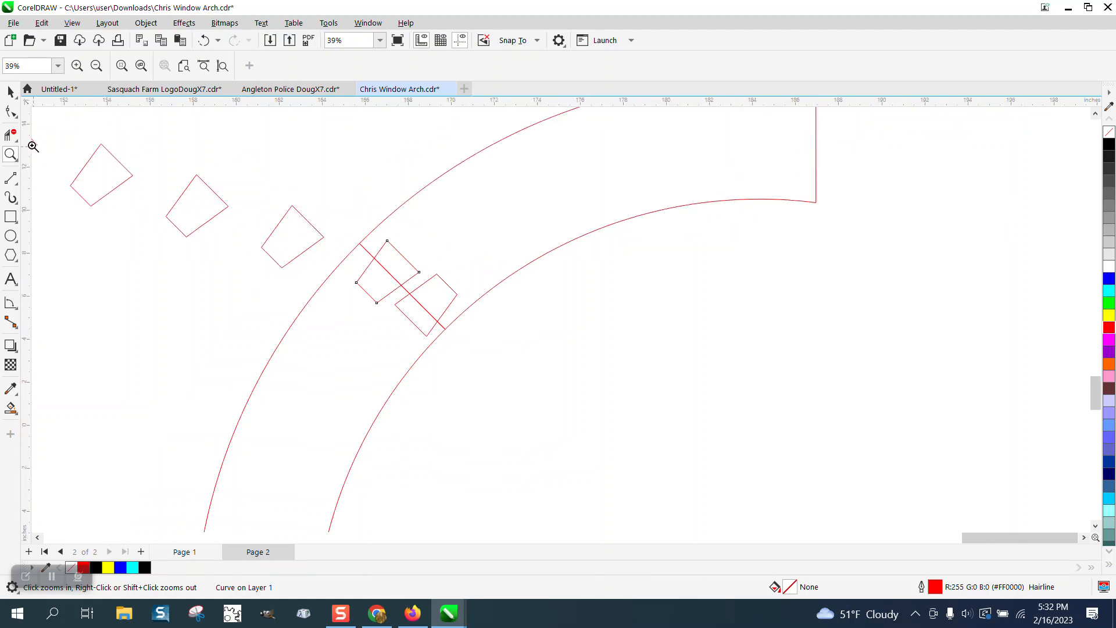
click(11, 135)
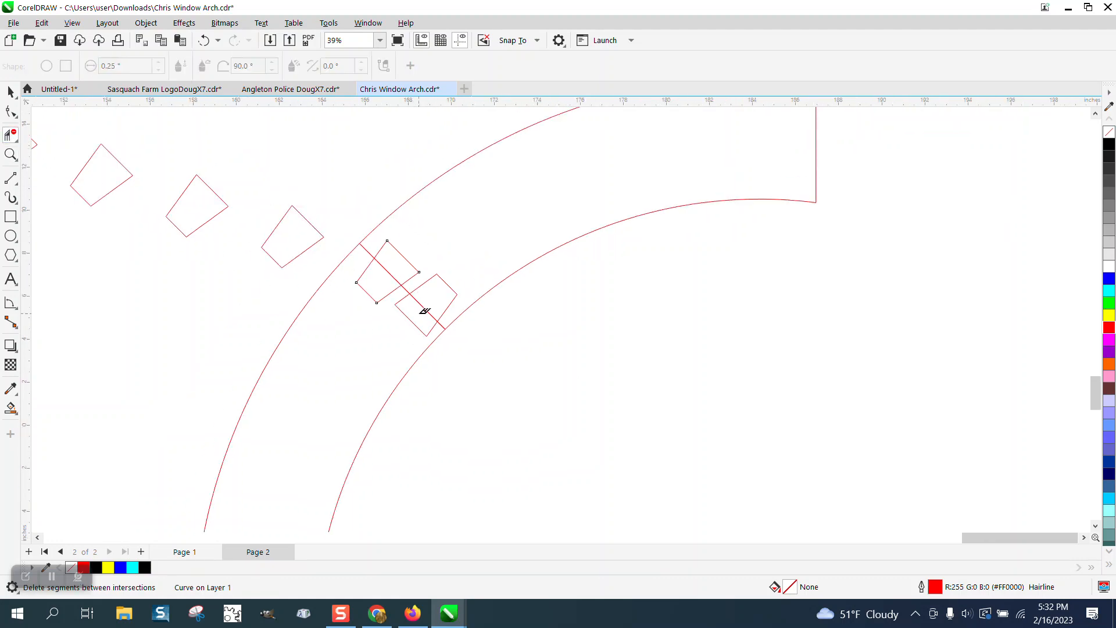
click(426, 309)
drag(442, 292, 457, 295)
click(407, 259)
click(387, 270)
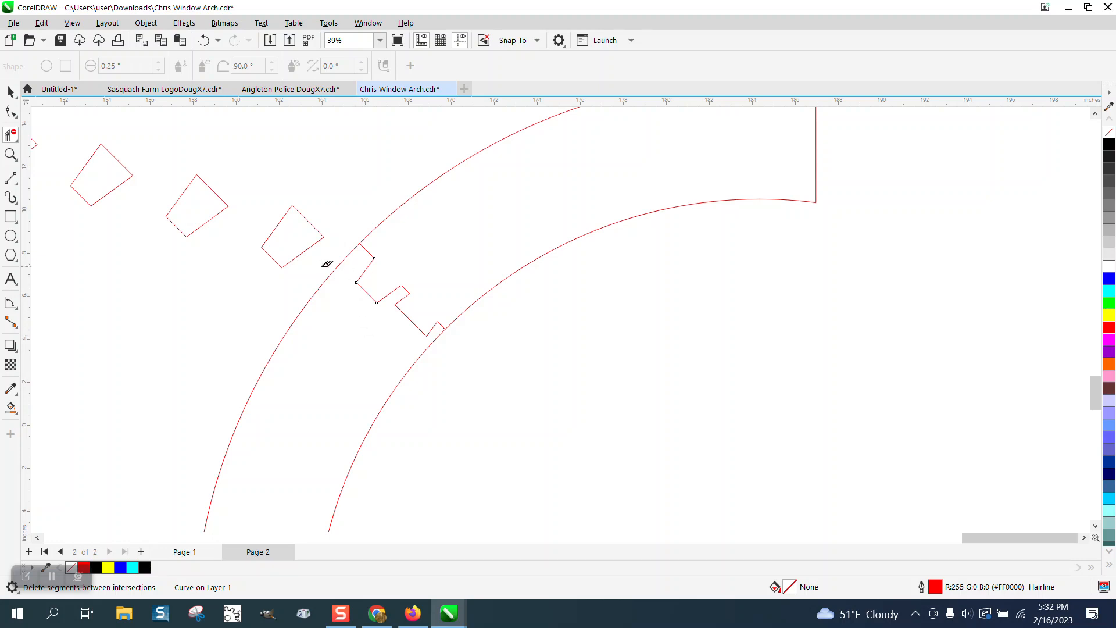
Step: Undo the last two trims and delete the outer key's lower-left half and the seam inside it instead
click(202, 41)
click(202, 41)
click(368, 288)
click(388, 272)
click(7, 91)
scroll(477, 364, down, 1)
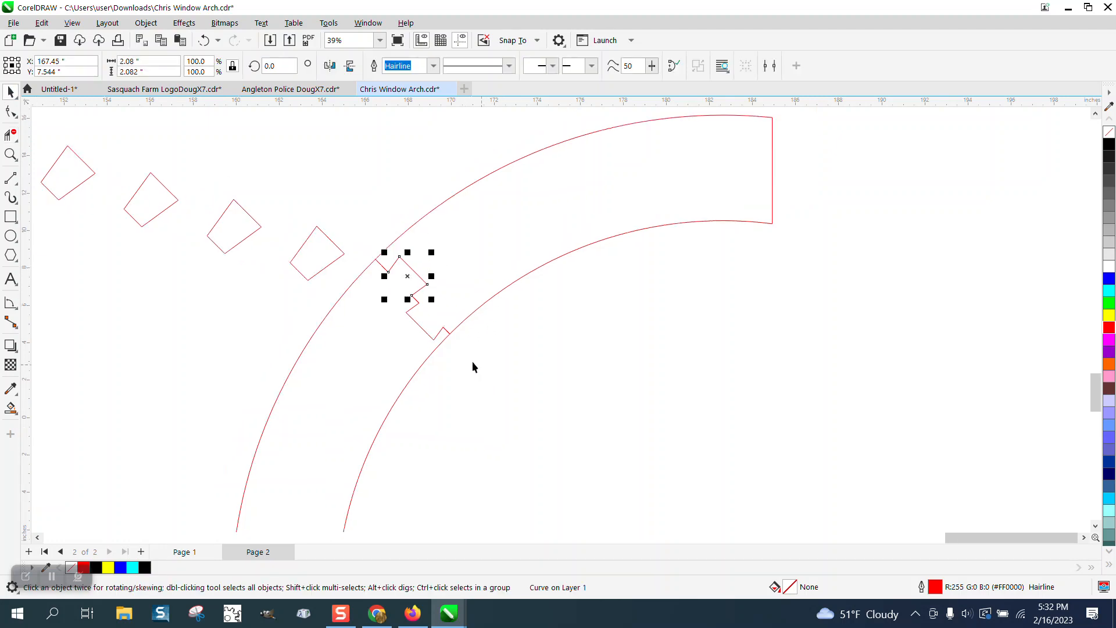
Step: Deselect everything and set the document's nudge distance to 15 inches
click(280, 210)
scroll(285, 229, down, 2)
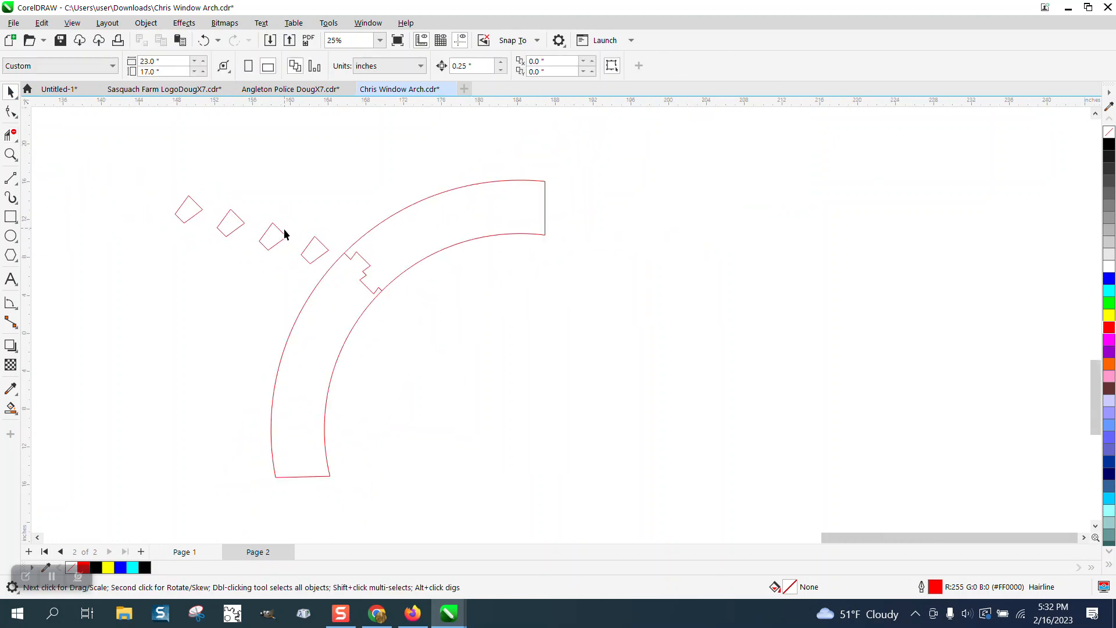
click(11, 408)
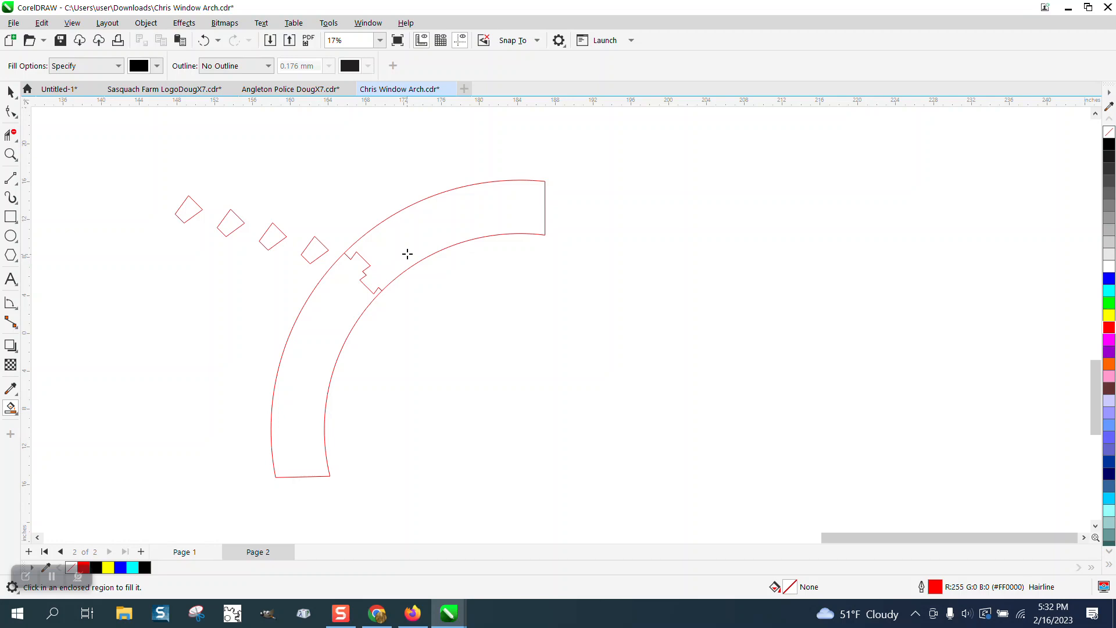
click(11, 92)
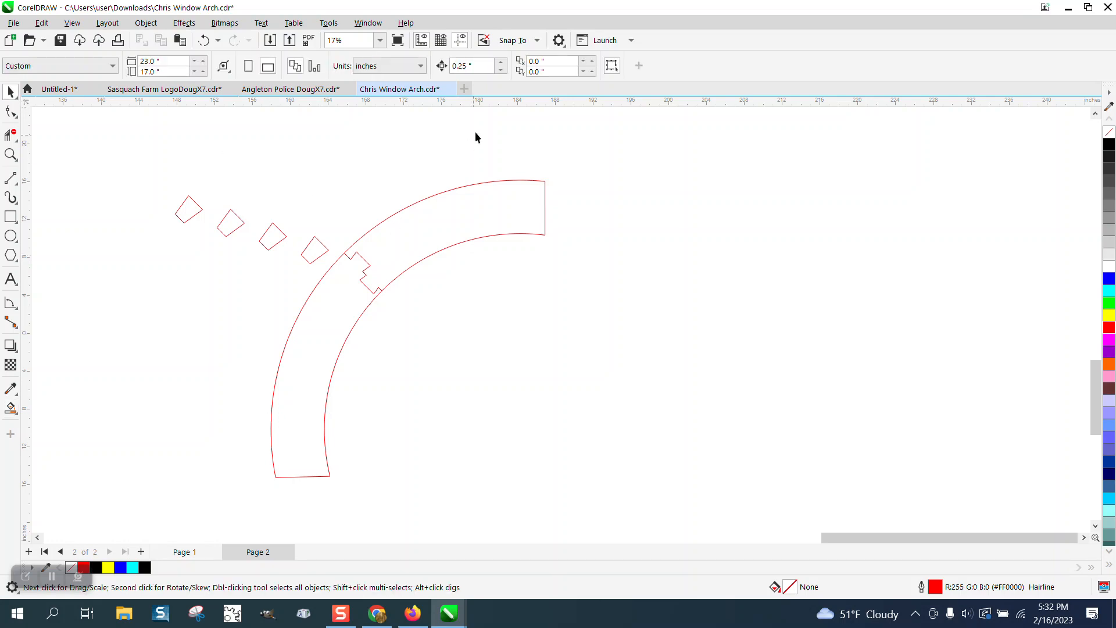
click(481, 66)
text(15)
Step: Smart-fill the upper and lower arch pieces in black and move each fill right by two 15-inch nudges
click(10, 408)
click(438, 236)
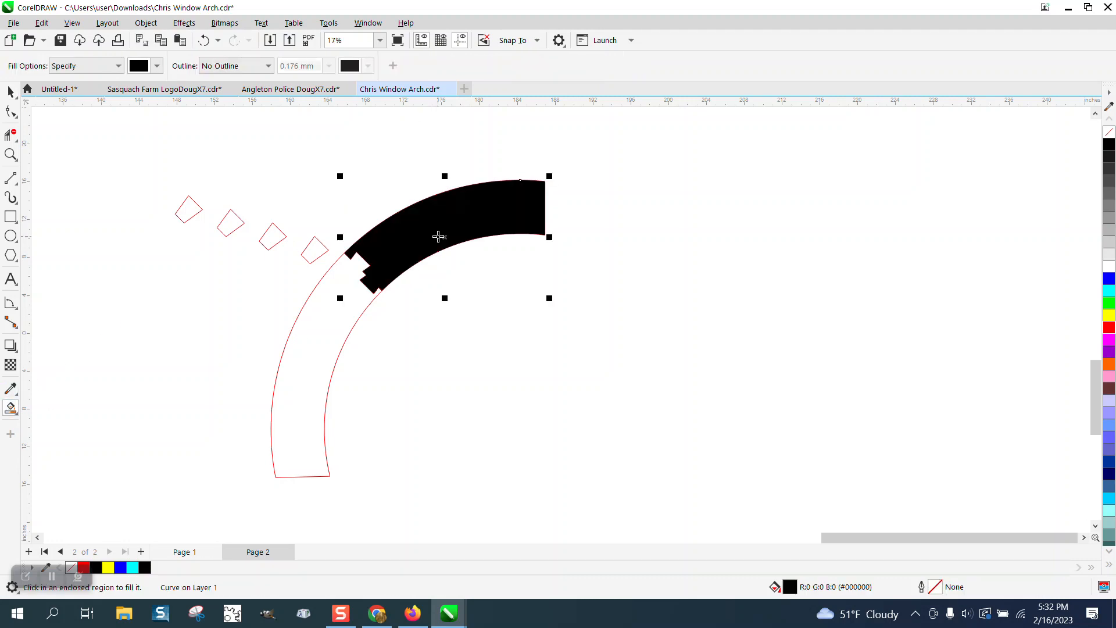
key(Right)
key(Right)
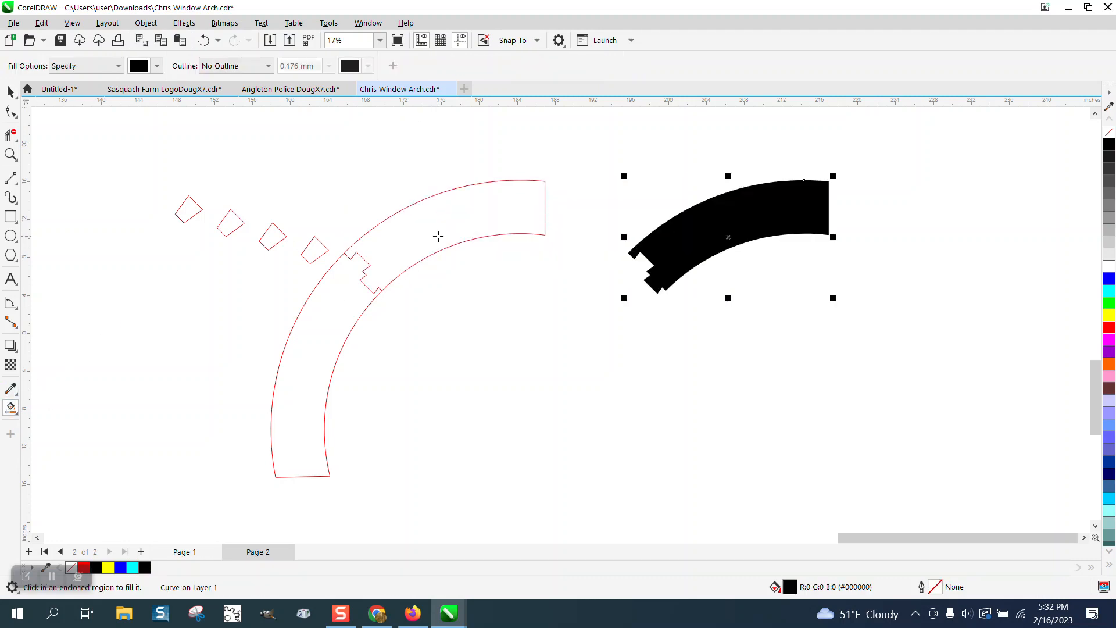
click(313, 333)
key(Right)
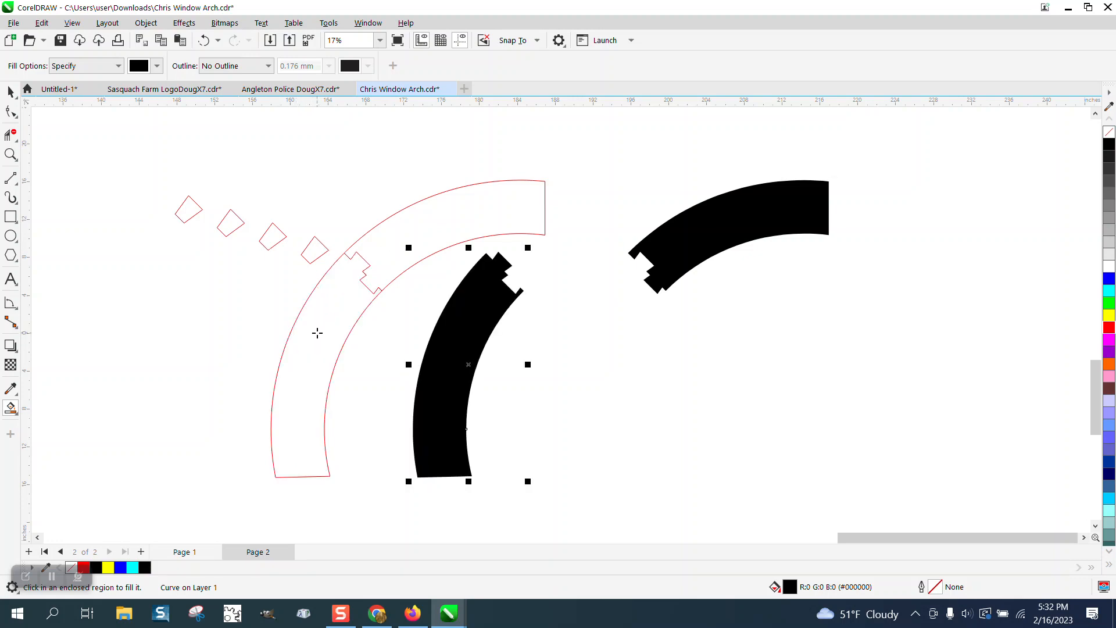
key(Right)
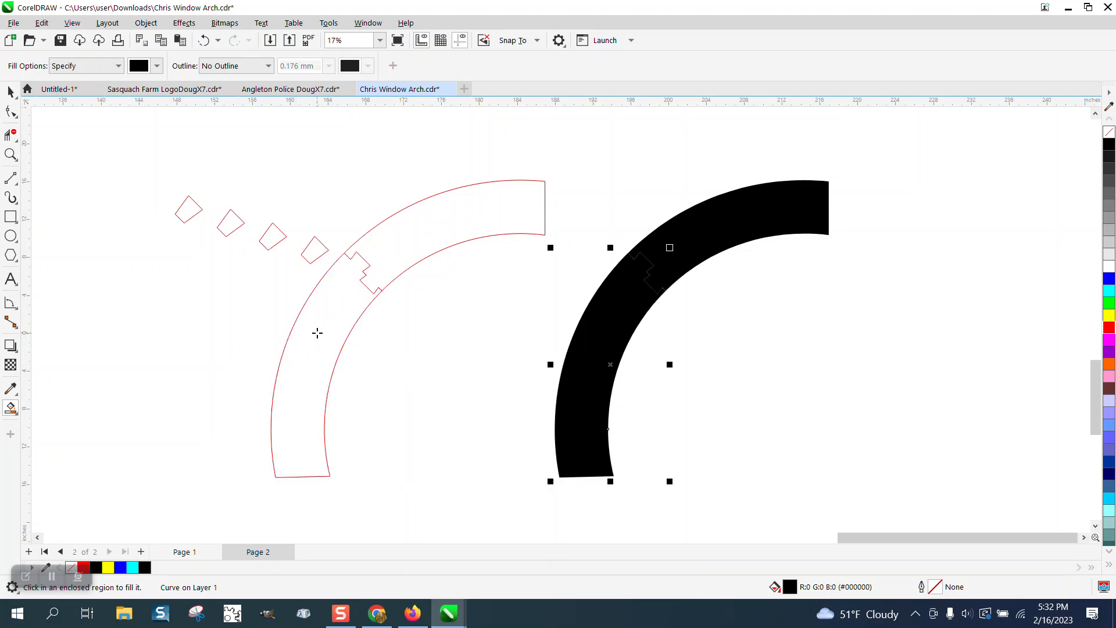
Step: Pull the upper black piece away from the lower one and change both to unfilled shapes with black hairline outlines
click(12, 92)
drag(735, 240, 762, 214)
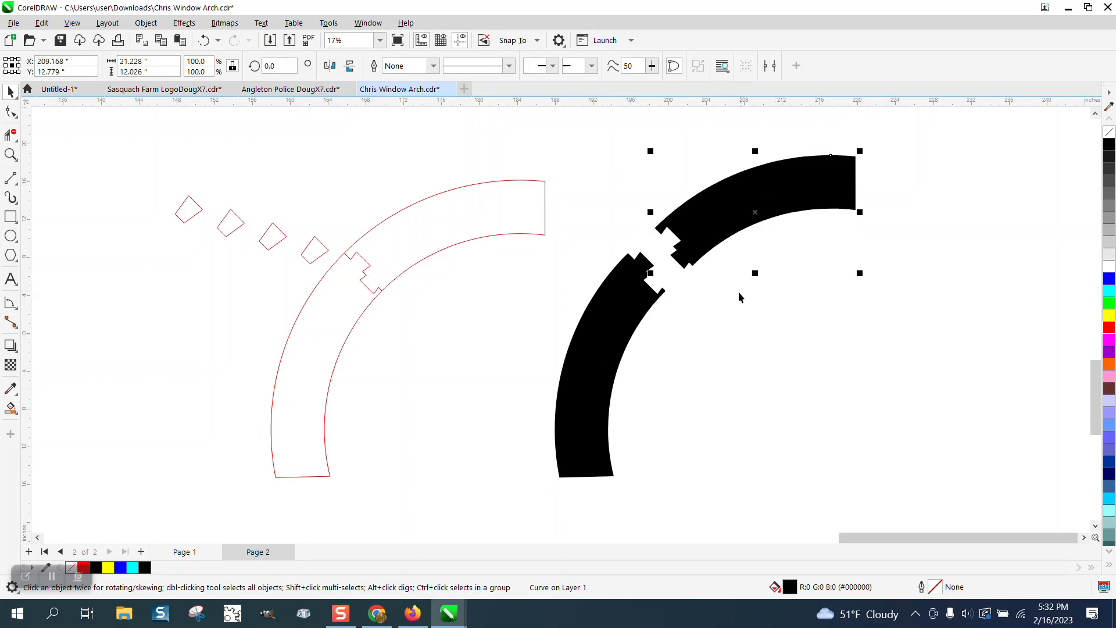
drag(528, 123, 947, 497)
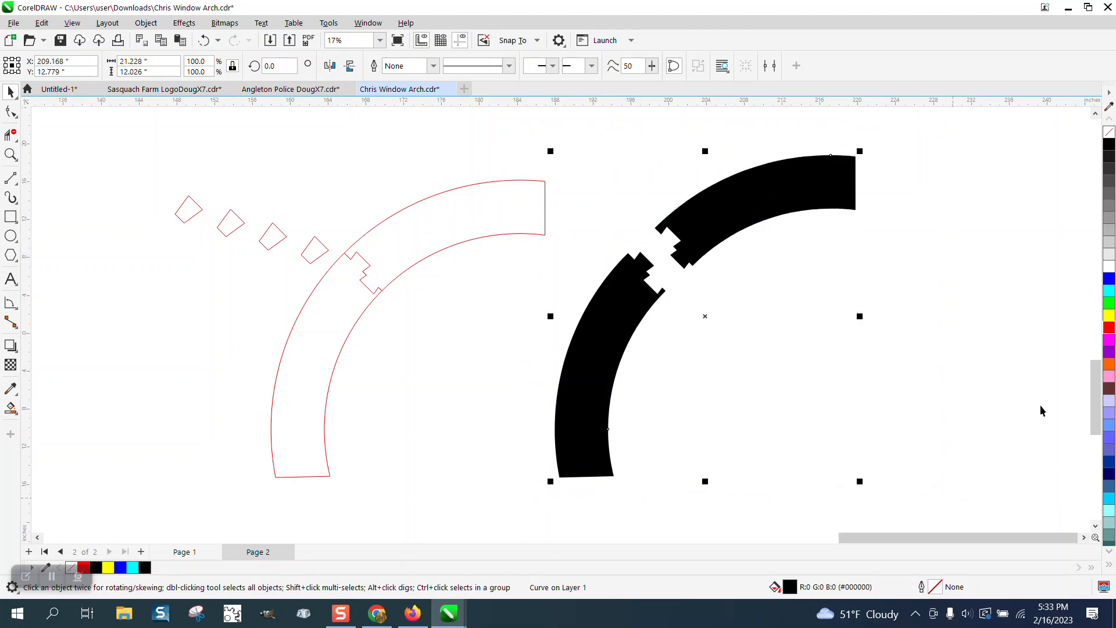
click(1109, 133)
right_click(1109, 144)
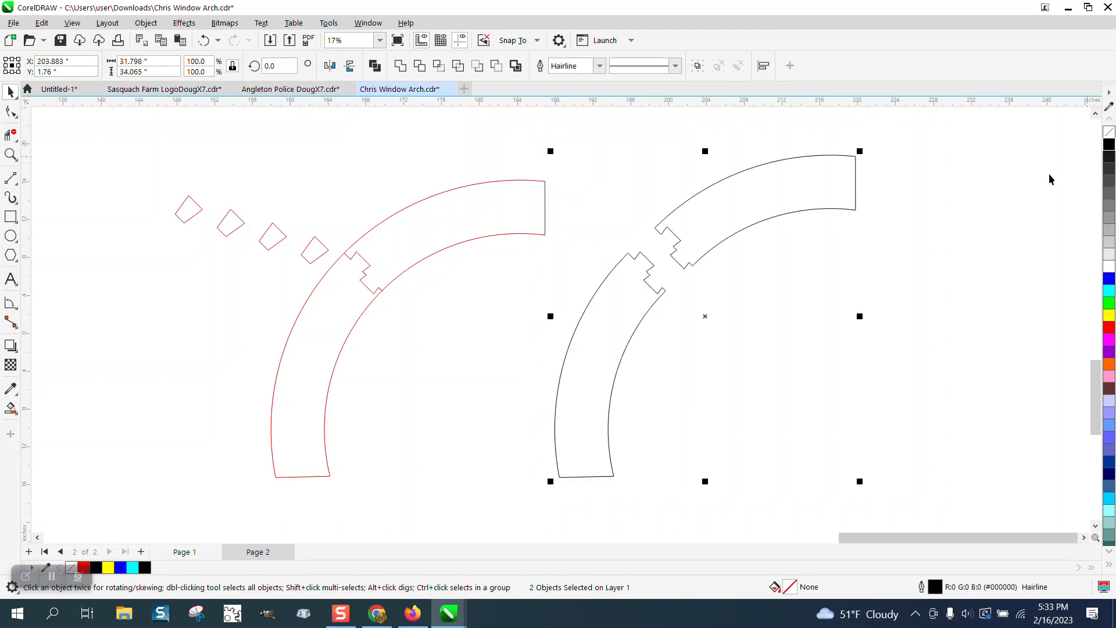
Step: Draw a rectangle about 11.4 by 12.9 inches around the interlocking ends of the two separated arch pieces
click(10, 154)
drag(612, 210, 778, 329)
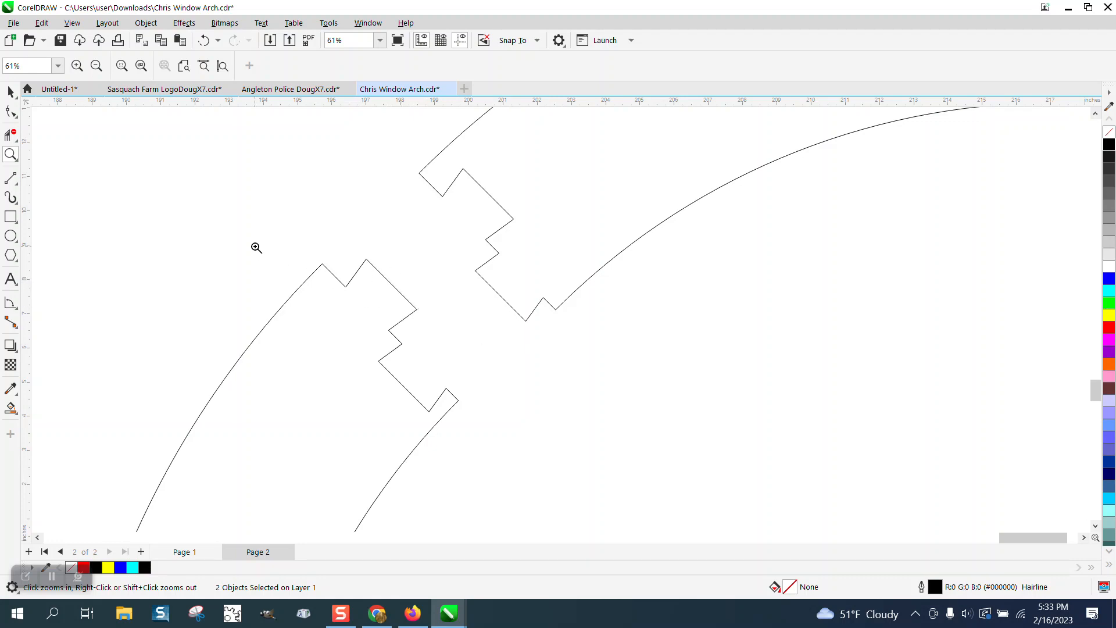
scroll(297, 256, down, 2)
click(10, 92)
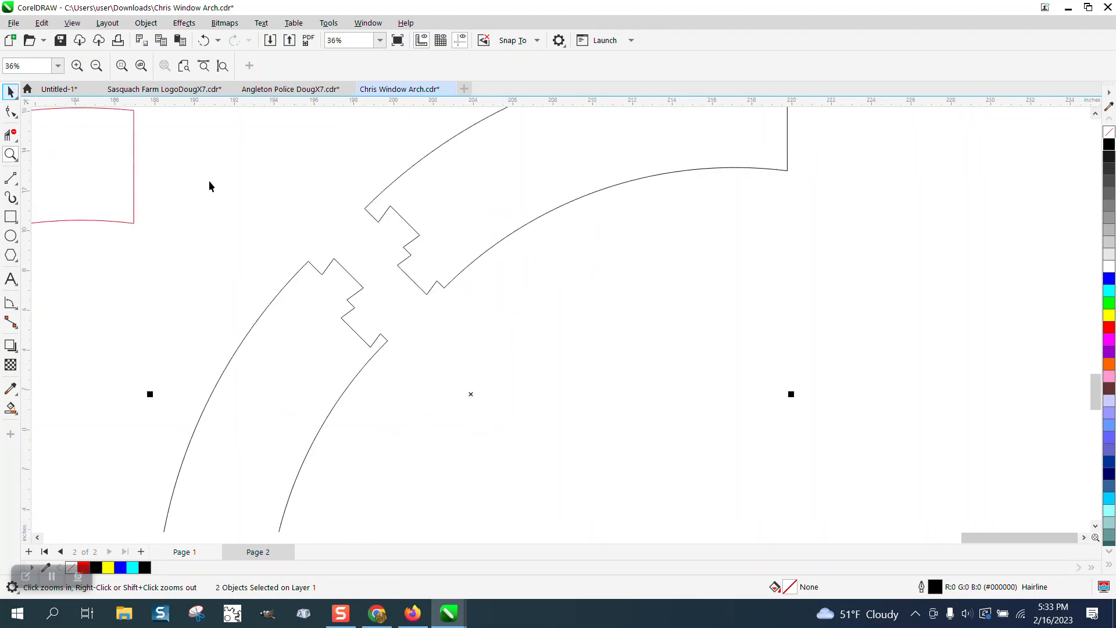
scroll(429, 295, down, 2)
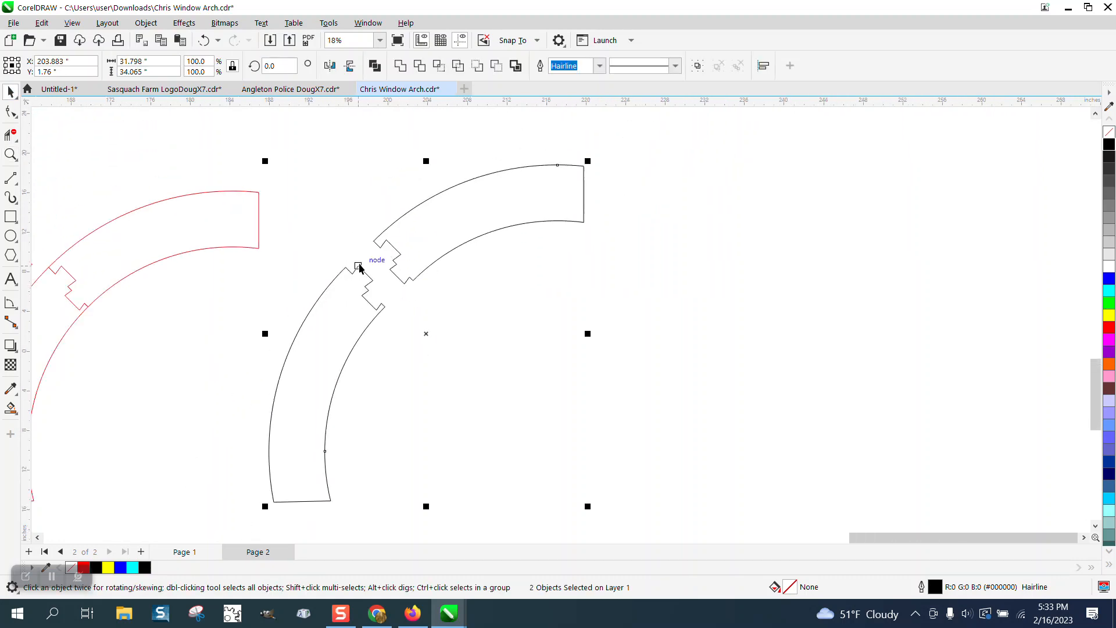
click(11, 216)
mouse_move(321, 206)
mouse_down()
mouse_move(399, 316)
mouse_move(434, 334)
mouse_up()
Step: Smart-fill the upper piece's joint end inside the rectangle and move the fill right by two 15-inch nudges
click(10, 408)
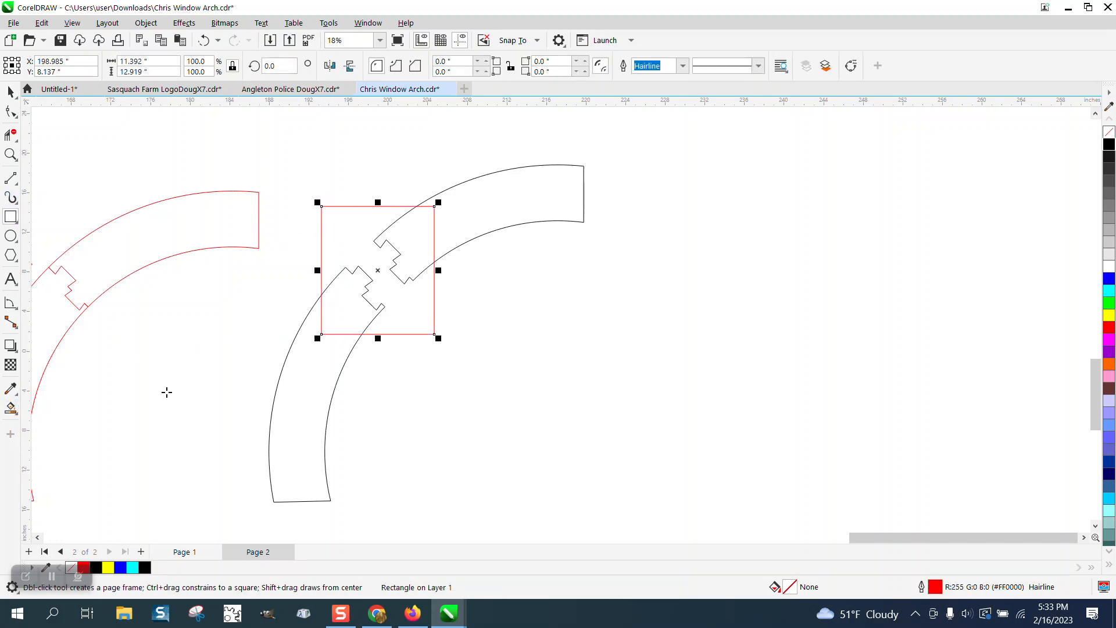
click(423, 255)
key(Right)
key(Right)
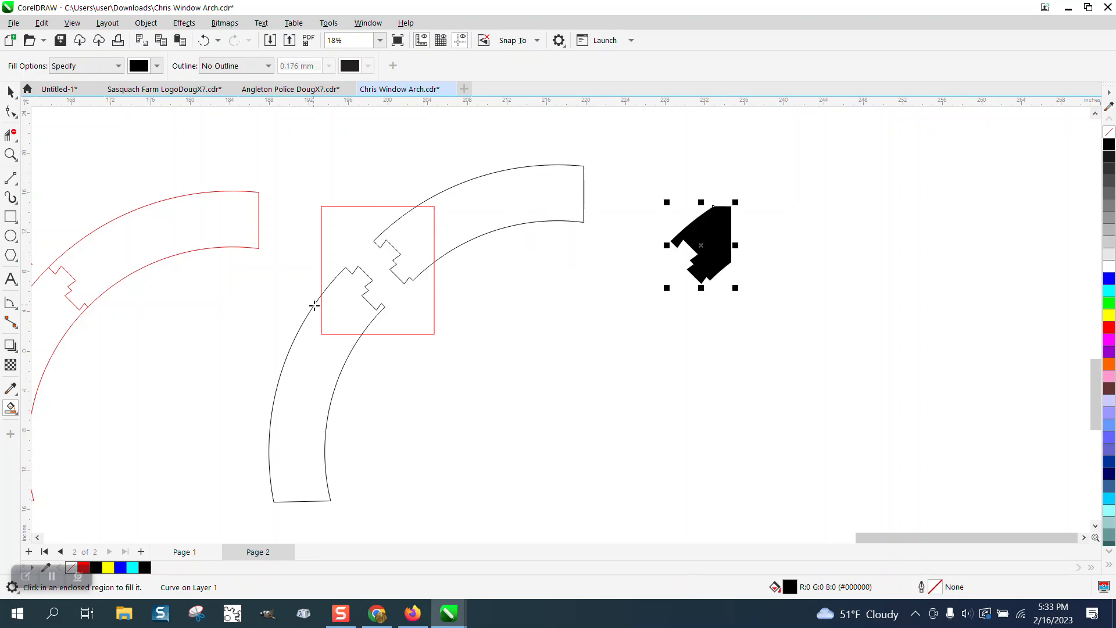
Step: Move the upper joint fill right by two more 15-inch nudges, then smart-fill the lower joint end and move it right by four nudges
key(Right)
key(Right)
click(358, 309)
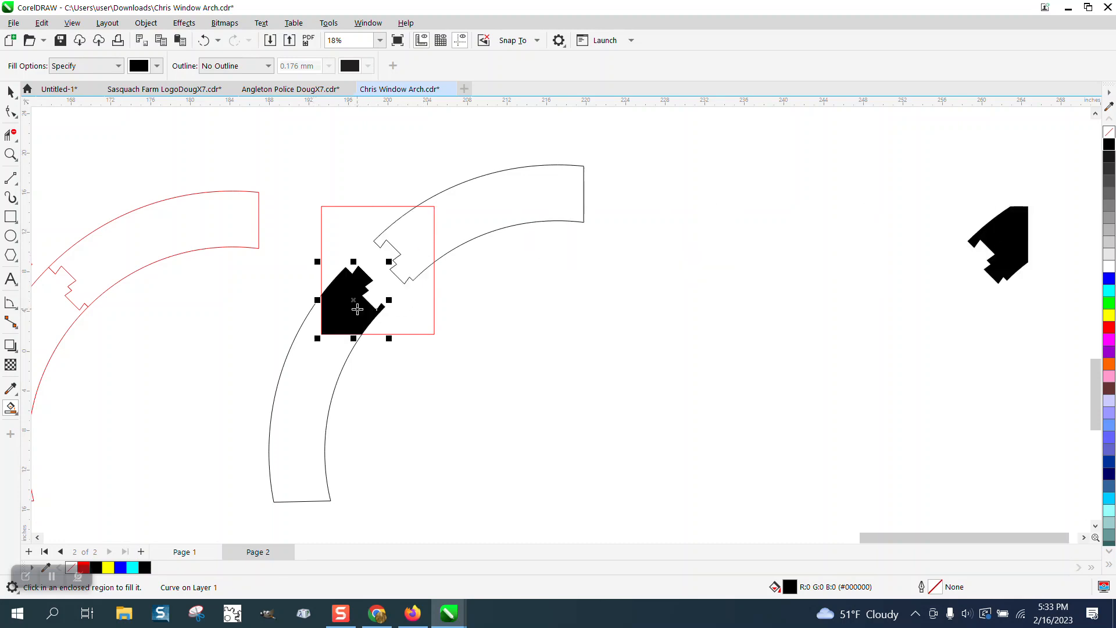
key(Right)
key(Right)
key(Right)
key(Right)
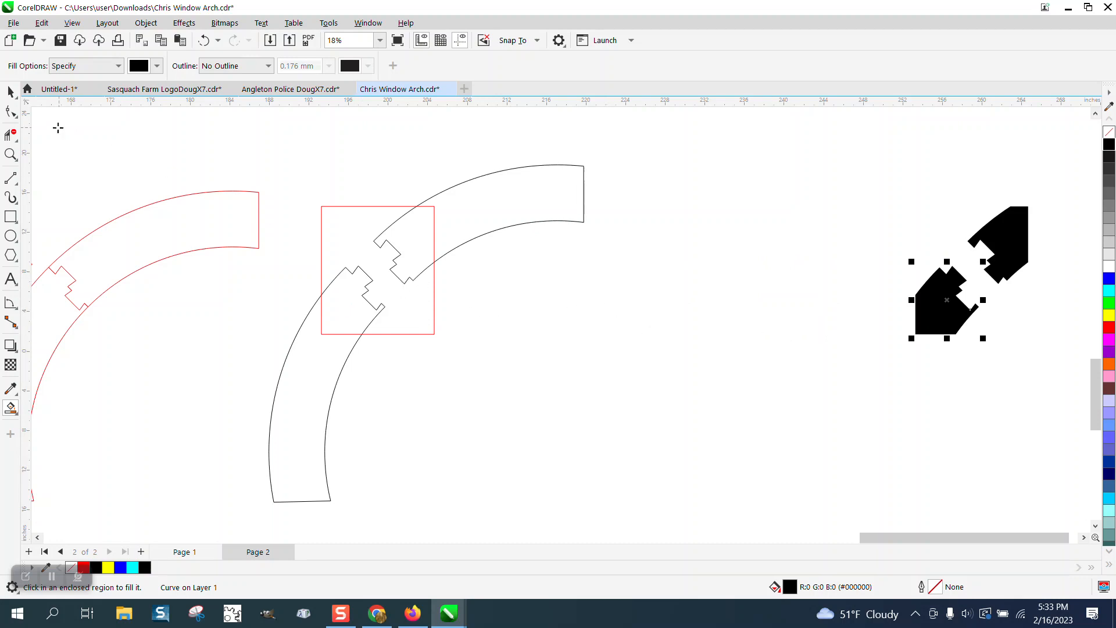
Step: Delete the two black joint-end fills
click(11, 91)
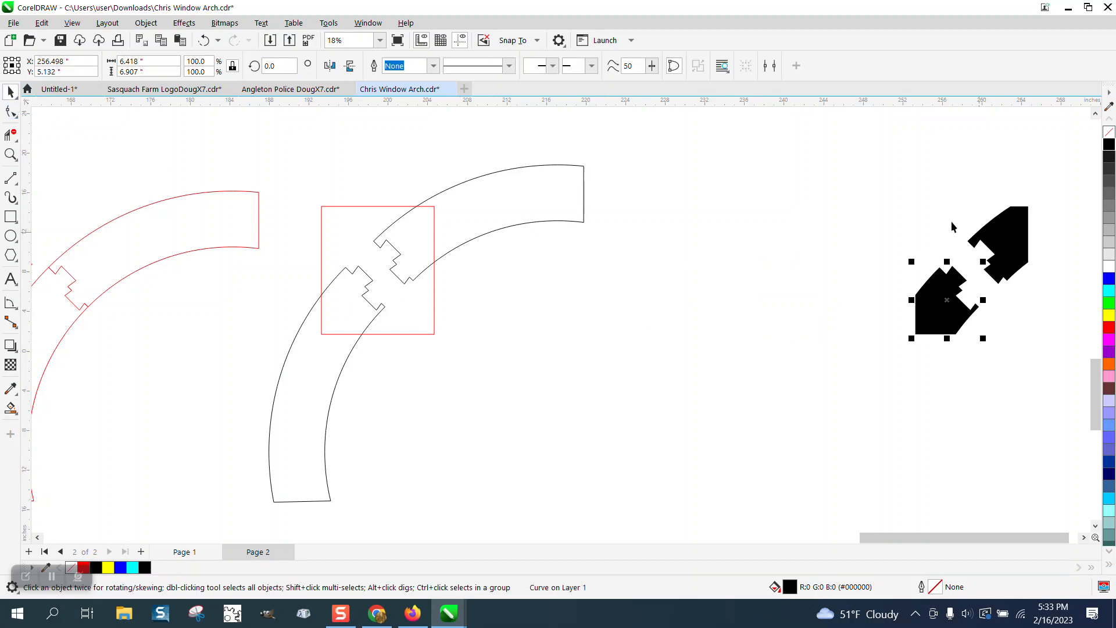
drag(869, 171, 1039, 376)
key(Delete)
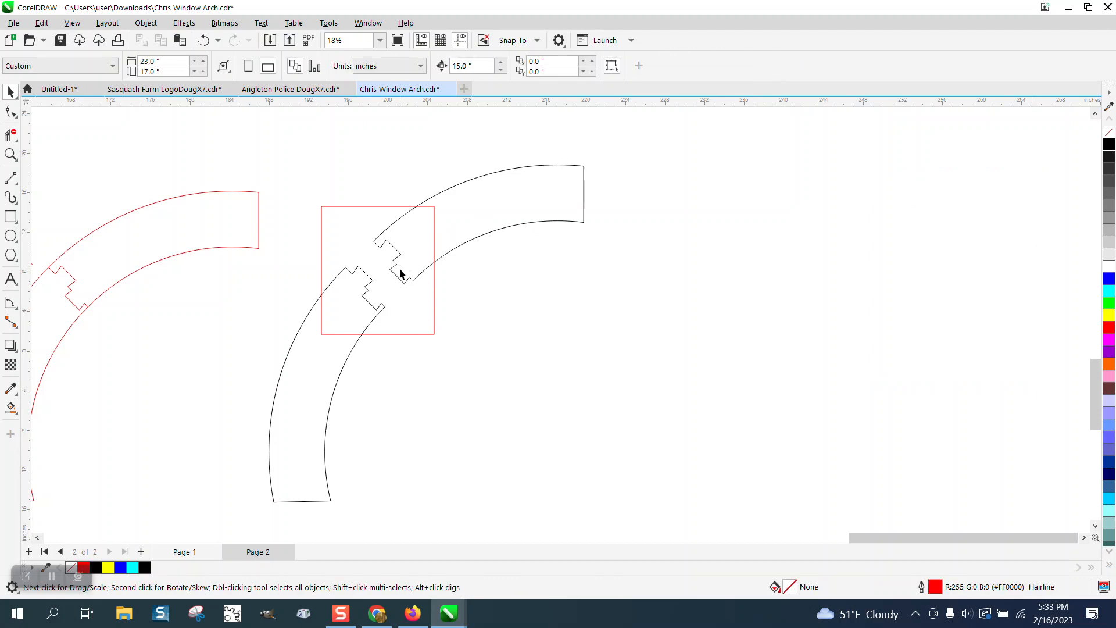
Step: Move the loose upper arch segment to the assembled red arch and snap its corner to the outer corner of the arch's lower end
scroll(401, 272, down, 4)
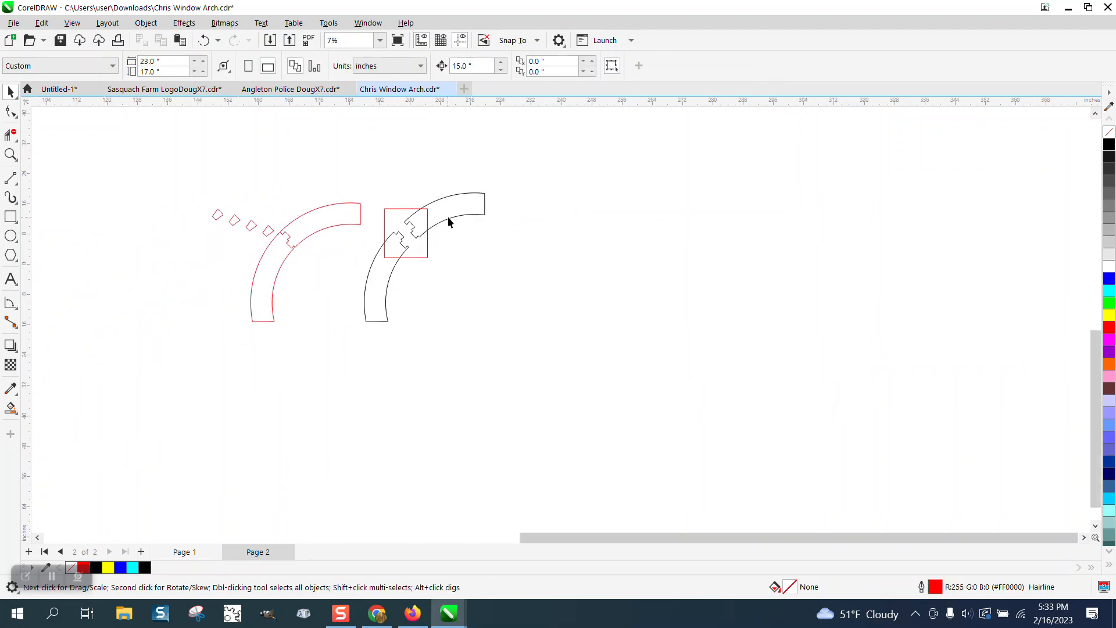
scroll(436, 216, down, 3)
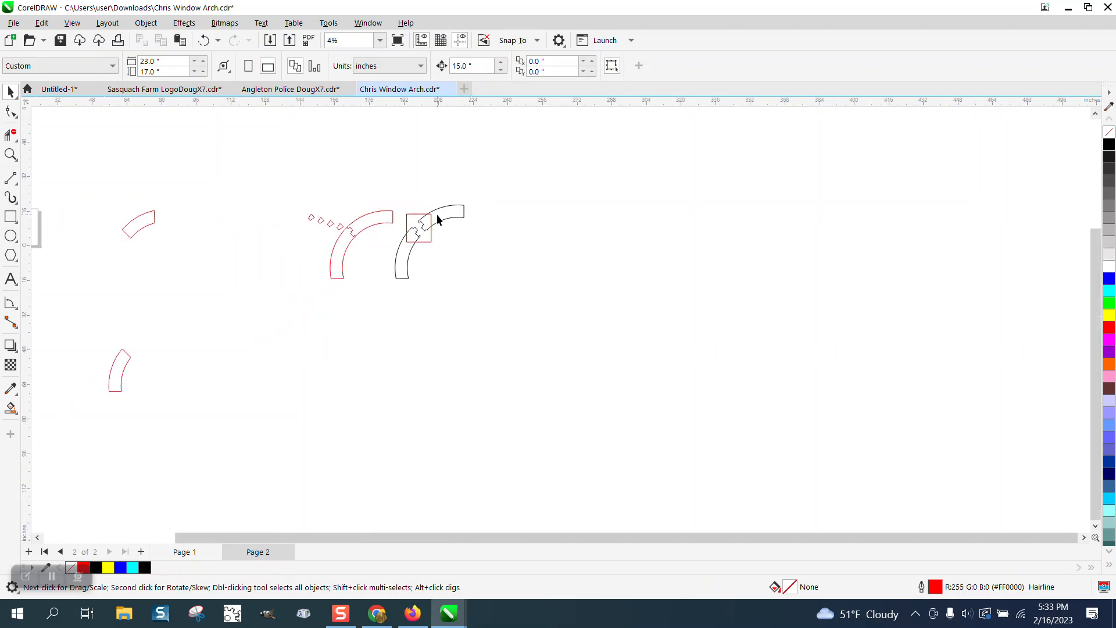
scroll(338, 216, down, 1)
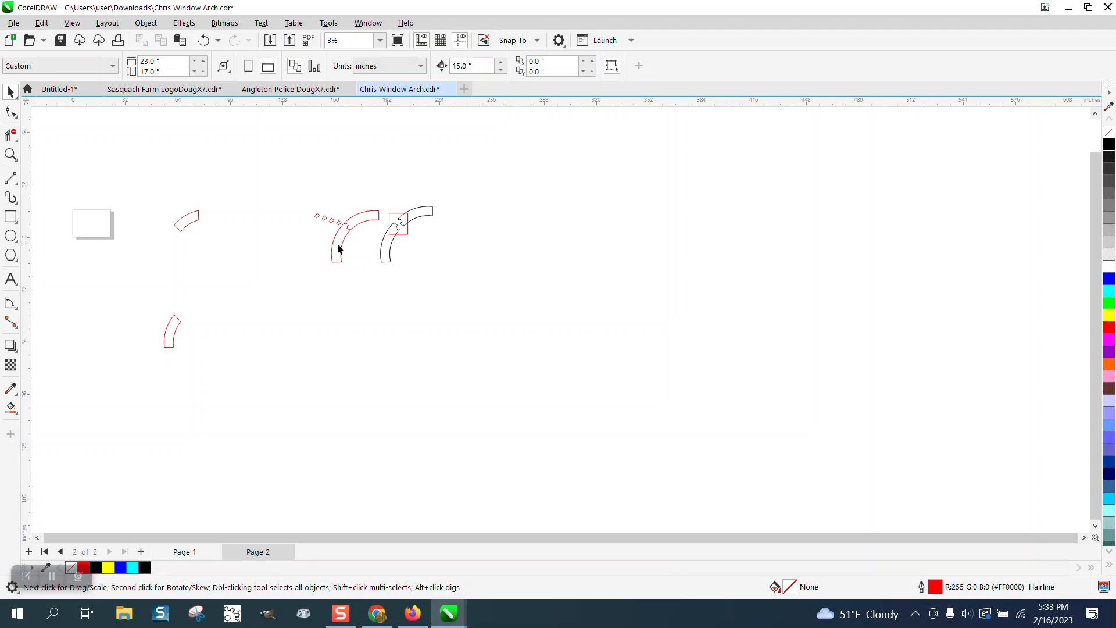
drag(192, 220, 454, 343)
click(11, 154)
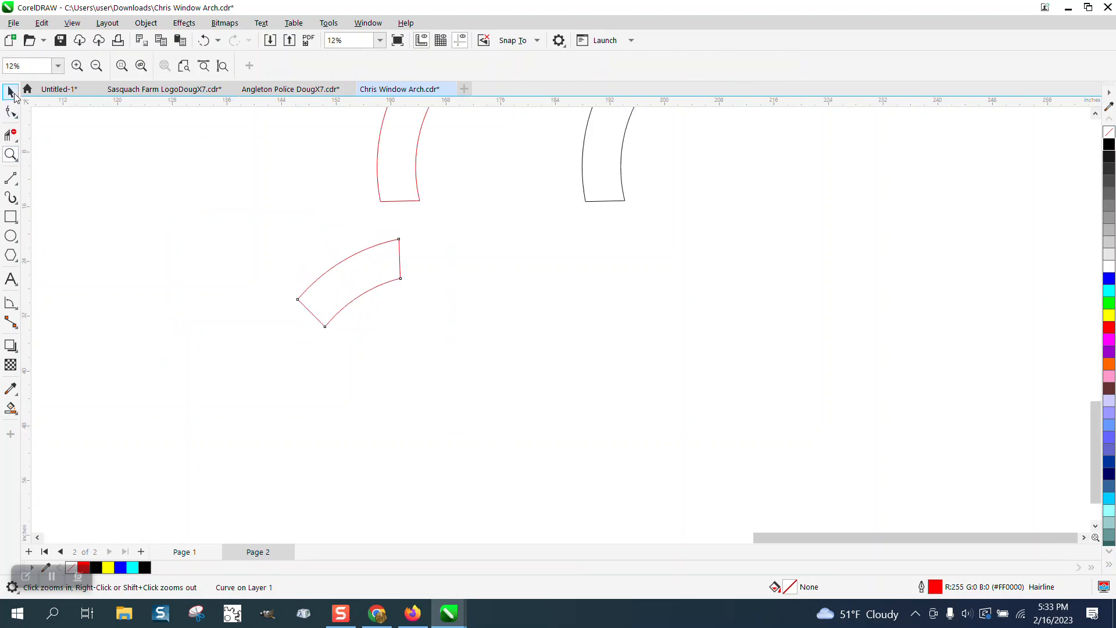
click(11, 92)
click(379, 211)
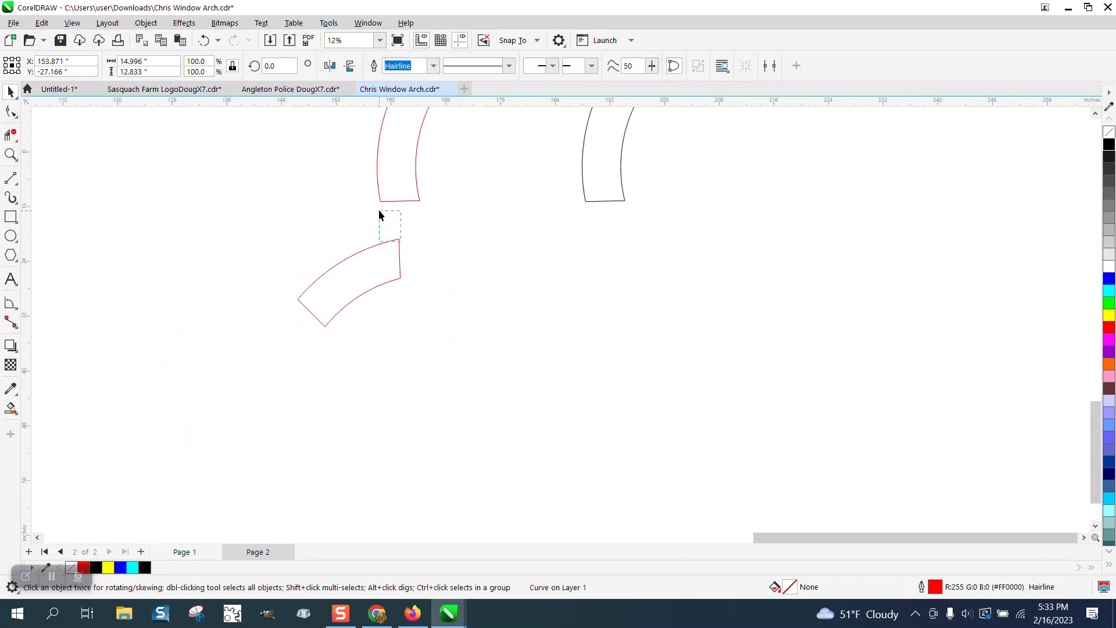
drag(399, 239, 382, 205)
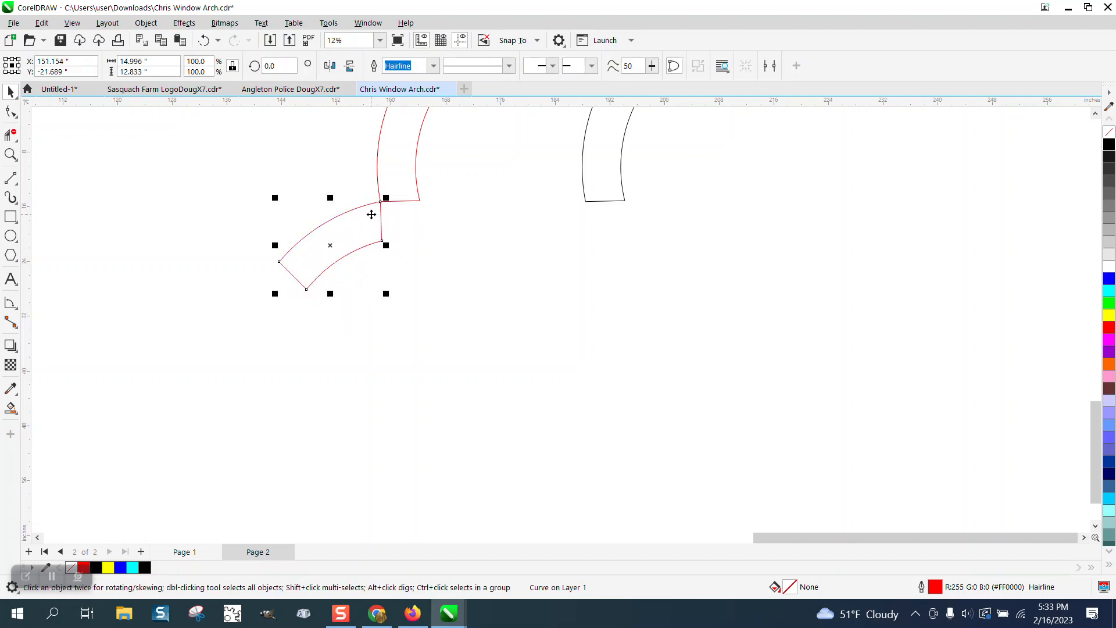
Step: Set the segment's rotation centre on the shared outer corner and rotate it to 89.512 degrees, aligning its end edge with the arch
click(371, 218)
mouse_move(330, 245)
mouse_down()
mouse_move(381, 215)
mouse_move(381, 201)
mouse_up()
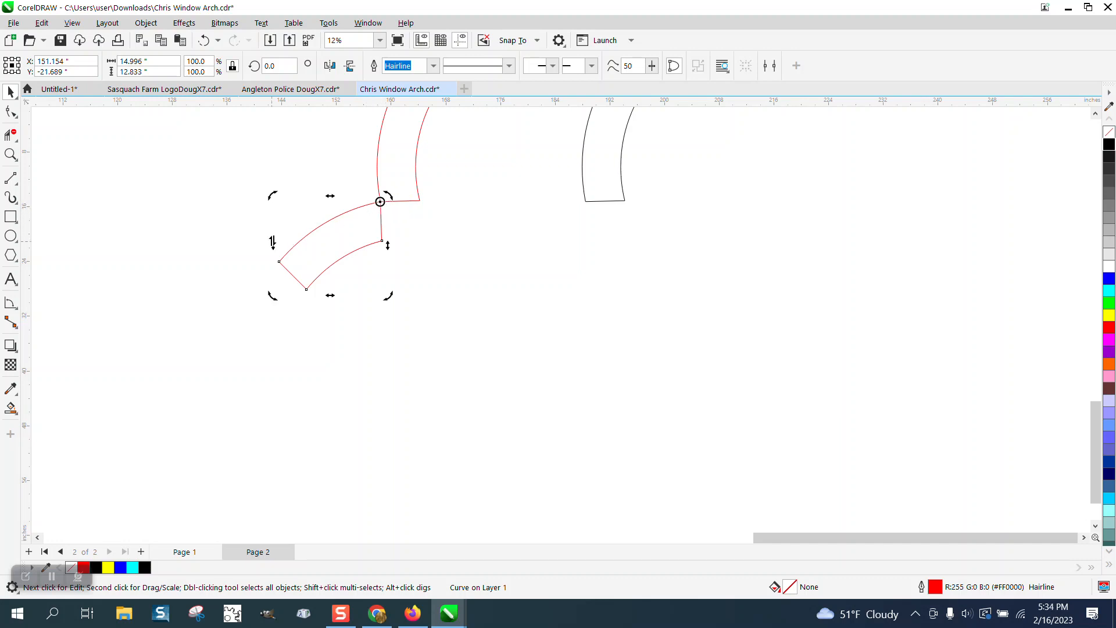
drag(273, 196, 376, 259)
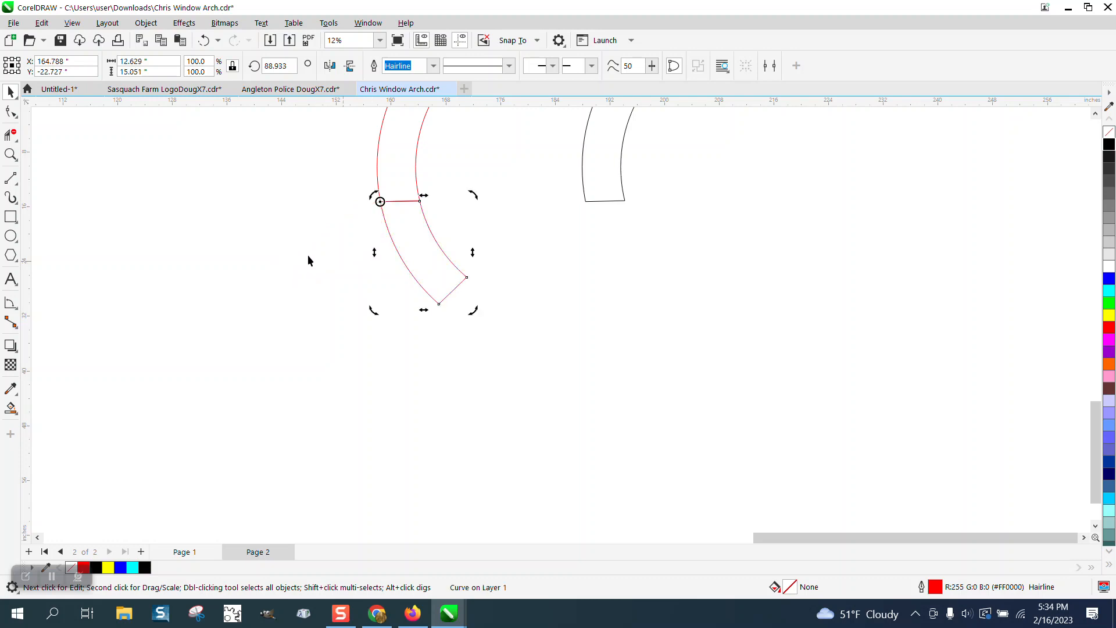
click(11, 154)
drag(378, 179, 490, 240)
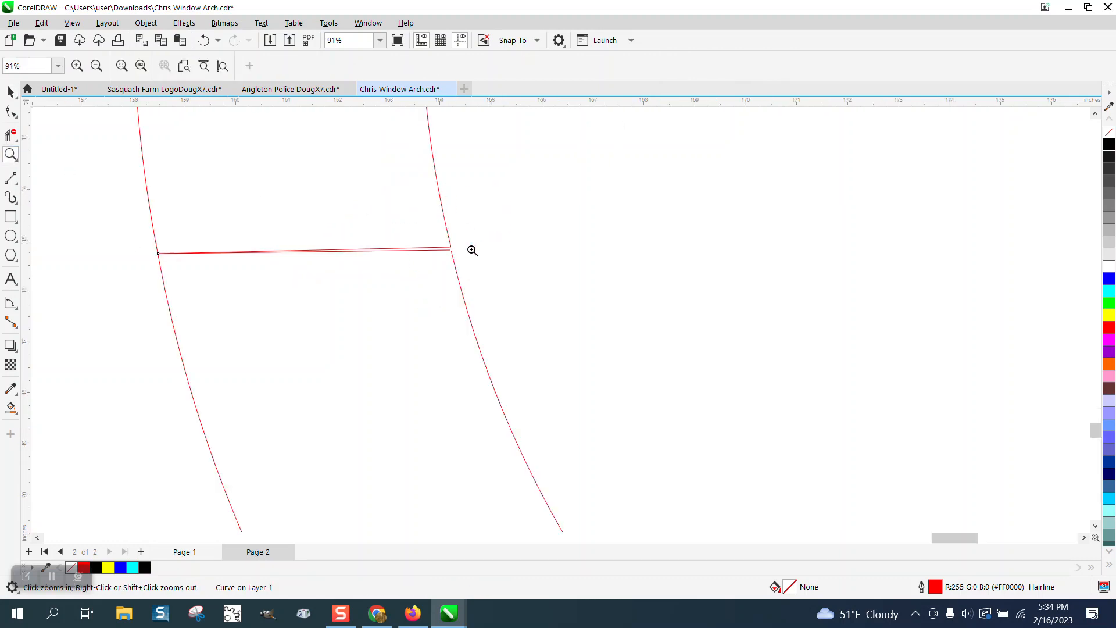
click(10, 92)
click(463, 303)
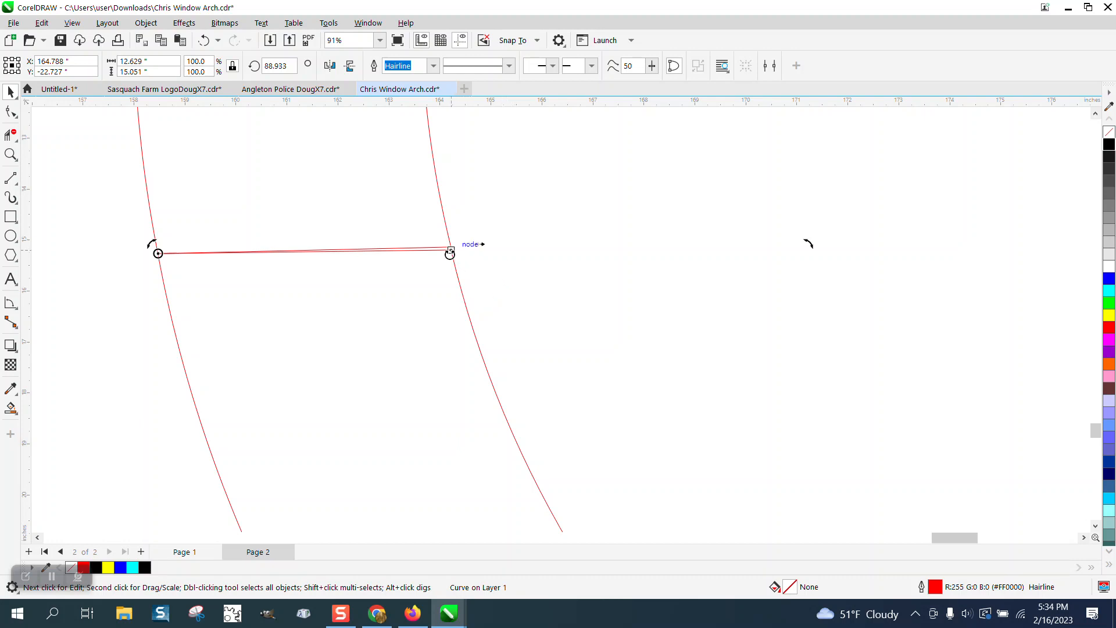
drag(450, 252, 450, 249)
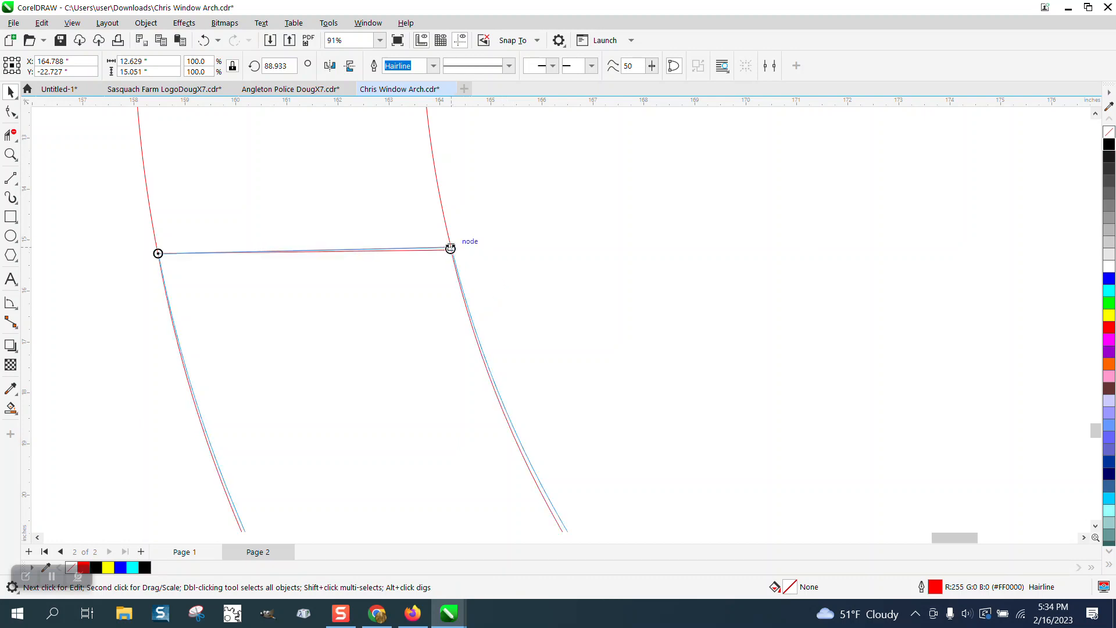
scroll(161, 242, down, 1)
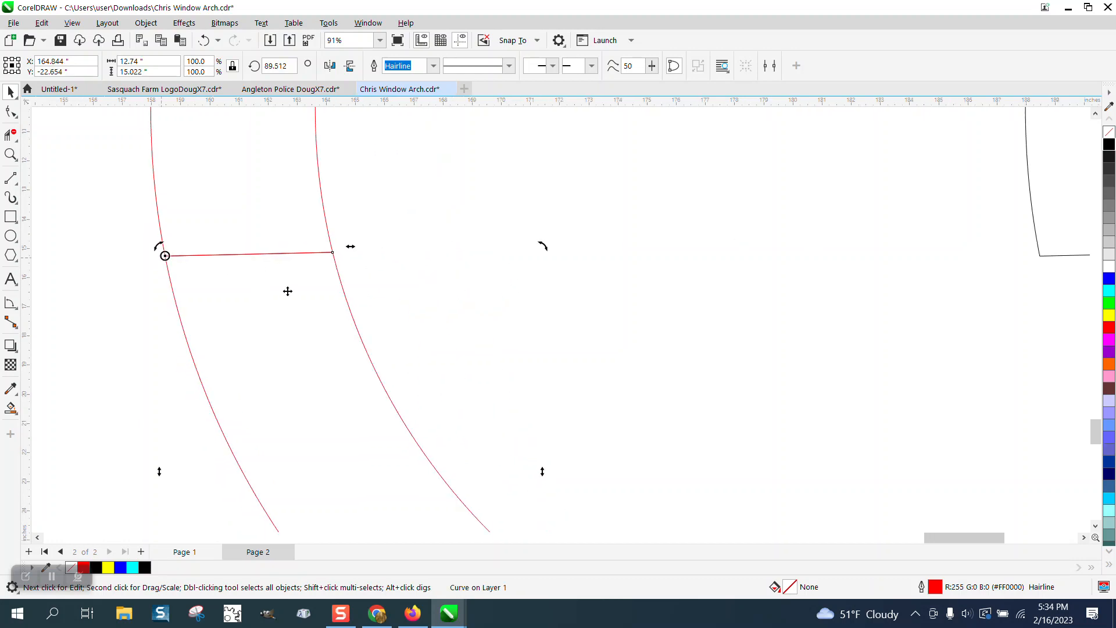
click(100, 240)
Step: Move two of the four tapered keys down beside the red arch's lower joint
scroll(233, 303, down, 1)
scroll(476, 357, down, 4)
scroll(447, 289, down, 2)
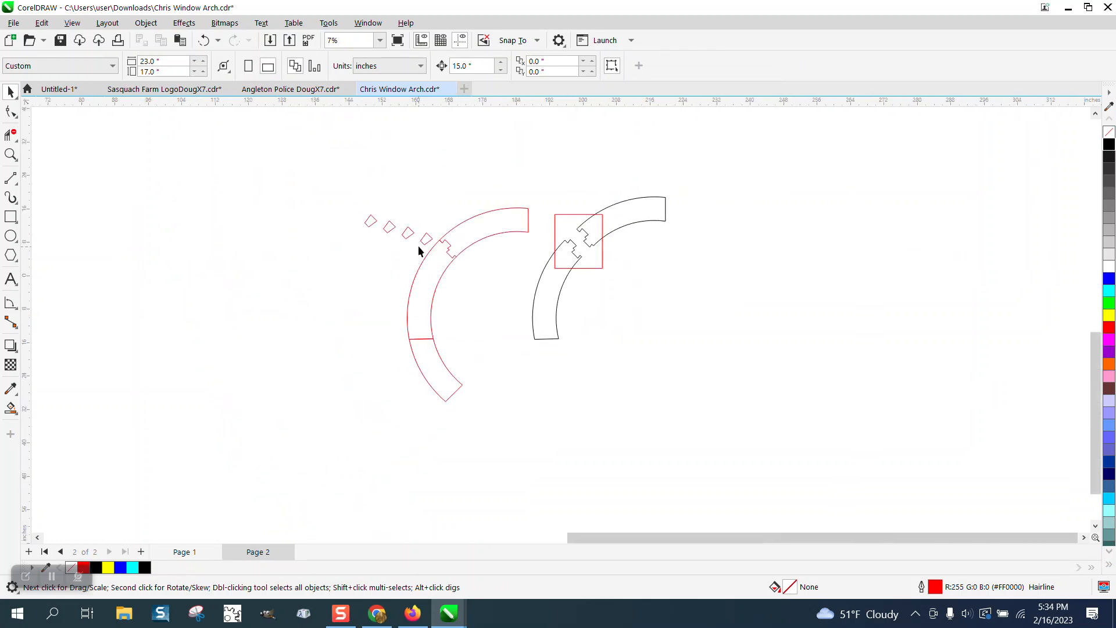
drag(425, 240, 374, 312)
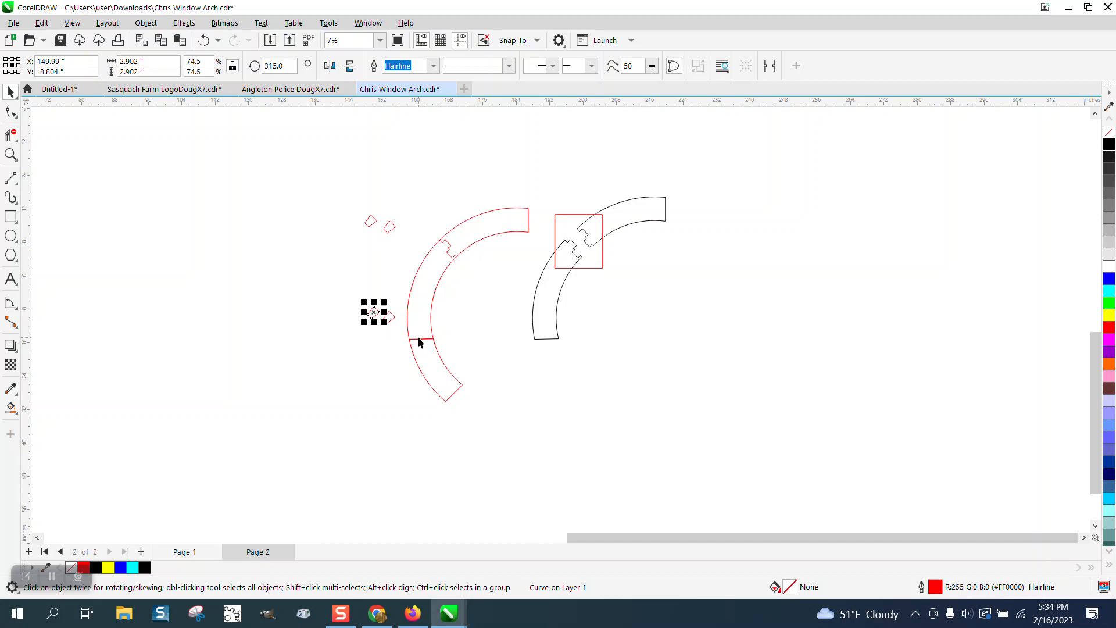
Step: Move the remaining loose arch segment beneath the assembly and snap its outer corner to the outer corner of the added segment's free end
scroll(406, 316, down, 1)
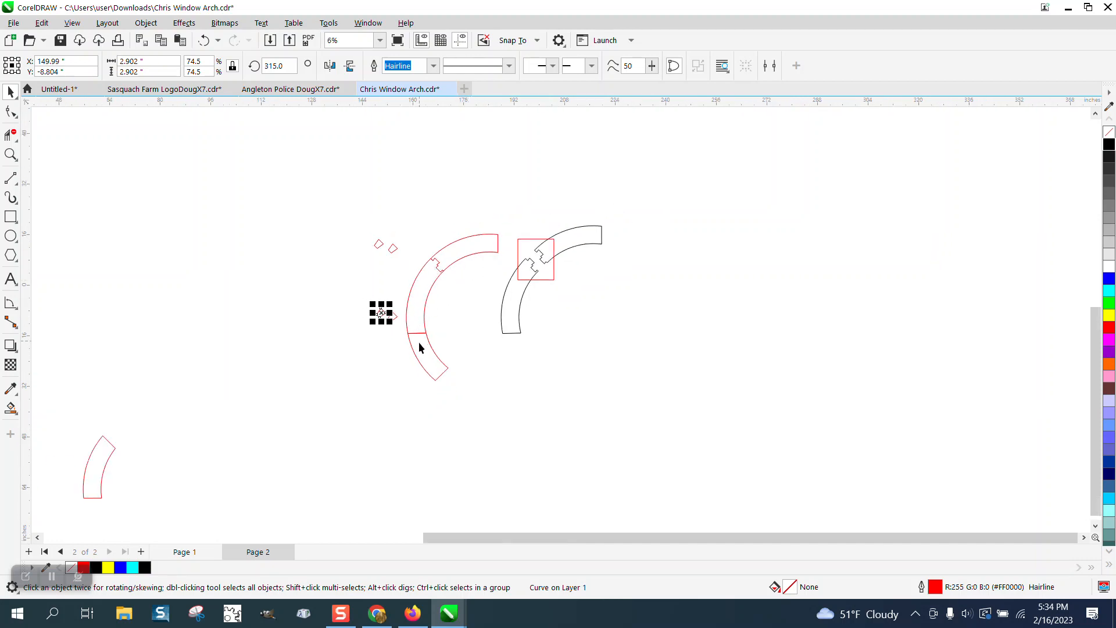
drag(102, 454, 465, 394)
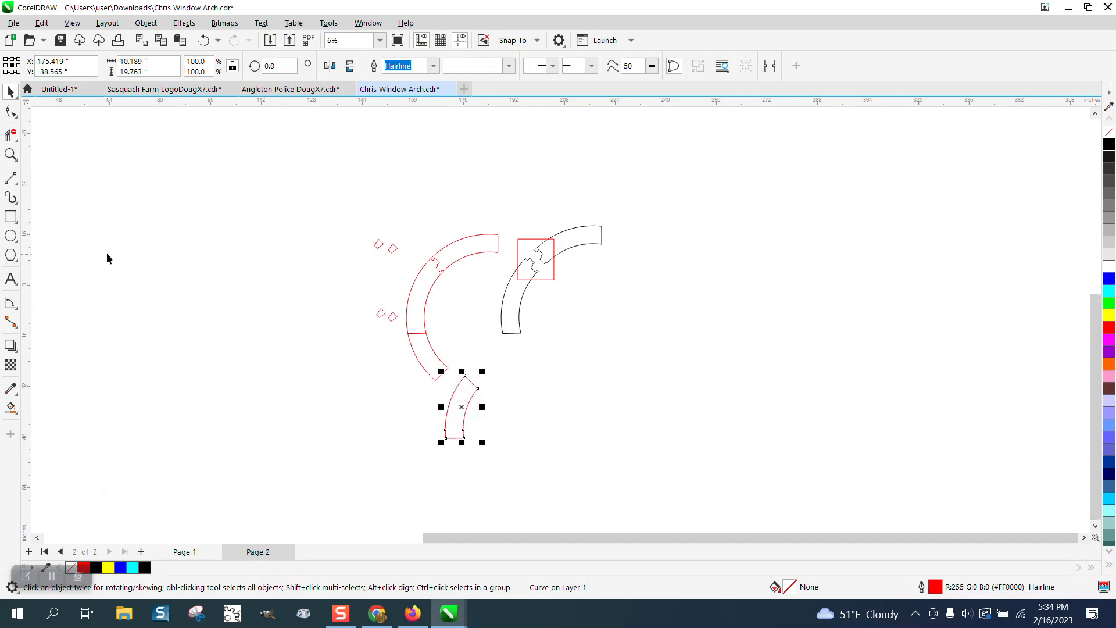
click(14, 157)
drag(442, 410, 534, 459)
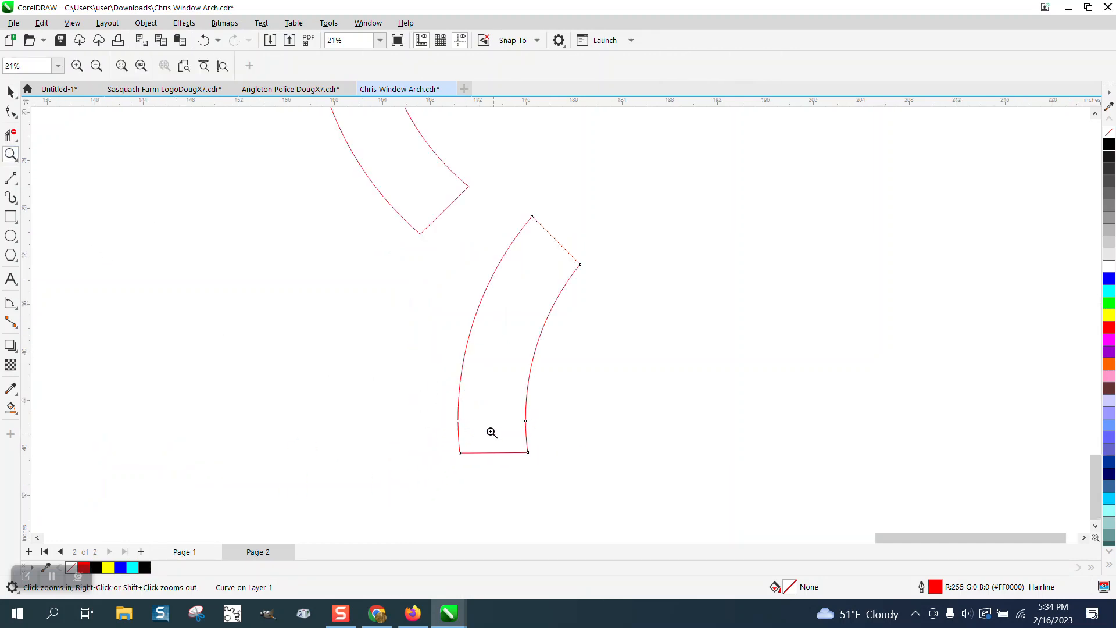
scroll(453, 402, down, 5)
click(10, 92)
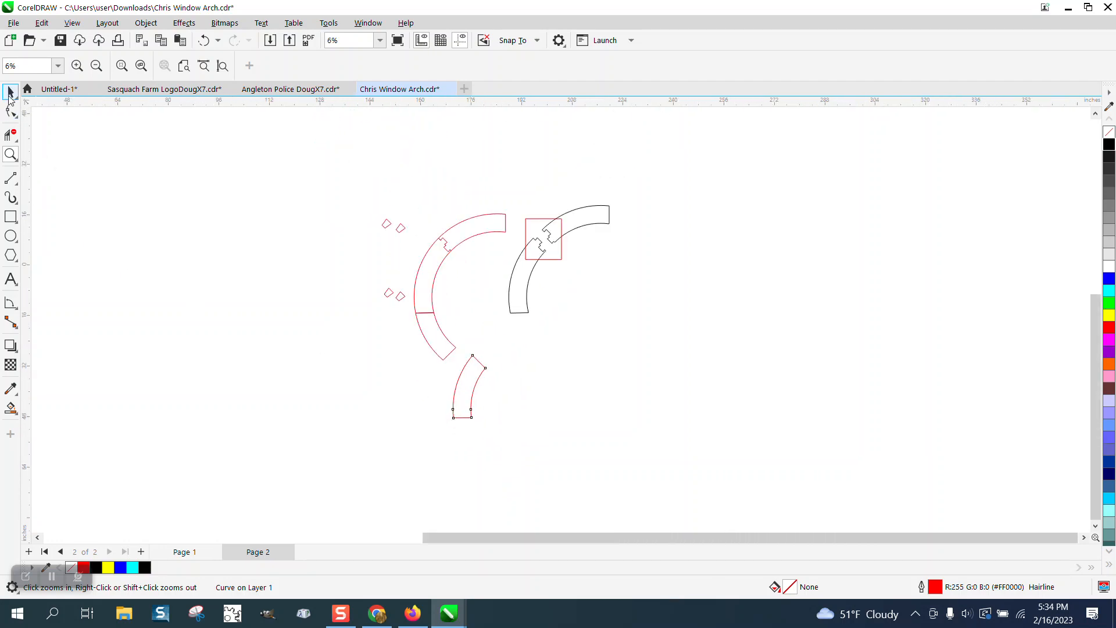
drag(469, 355, 573, 460)
click(10, 154)
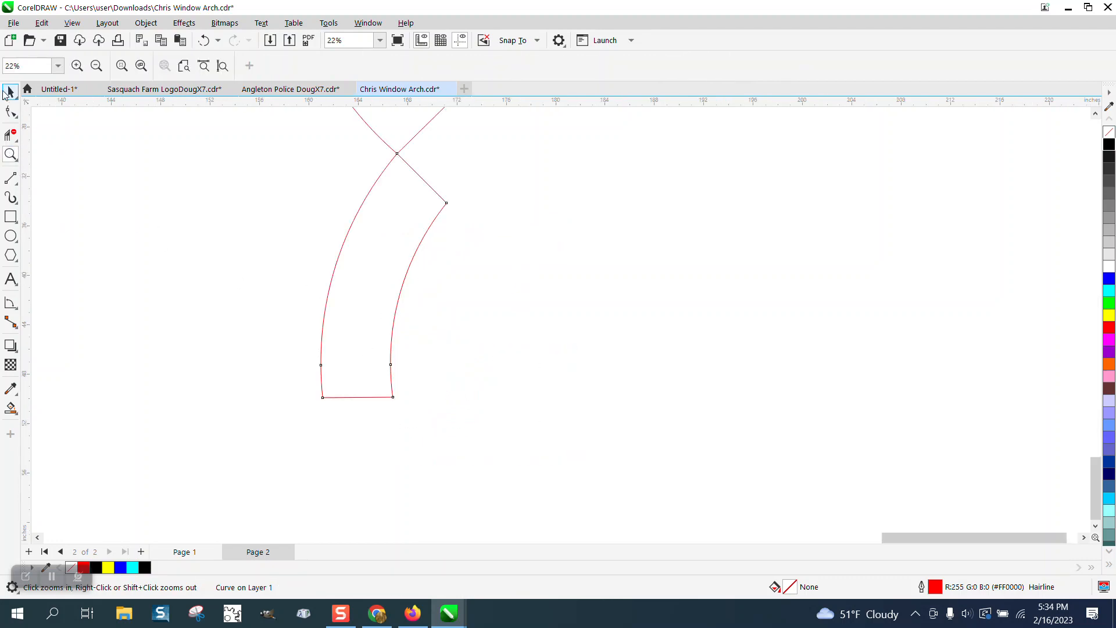
Step: Set the last segment's rotation centre on the shared outer corner and rotate it to 87.156 degrees, aligning its end edge with the arch
click(11, 92)
click(383, 276)
drag(384, 274, 397, 154)
scroll(443, 319, down, 2)
drag(450, 369, 530, 219)
click(11, 154)
drag(411, 202, 524, 288)
click(11, 91)
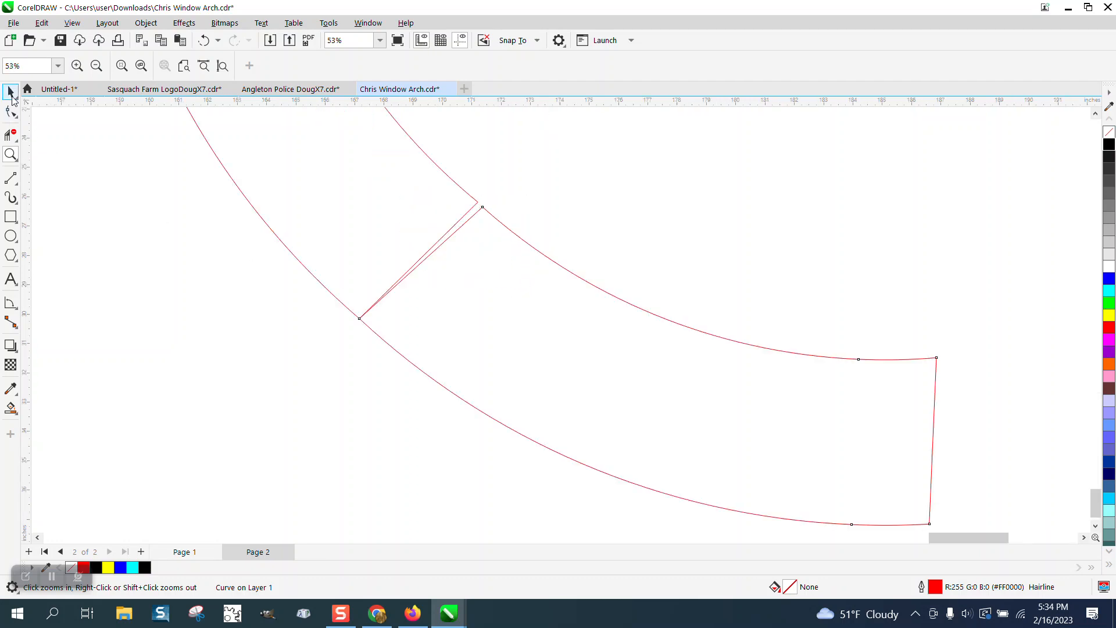
click(496, 220)
drag(482, 207, 480, 204)
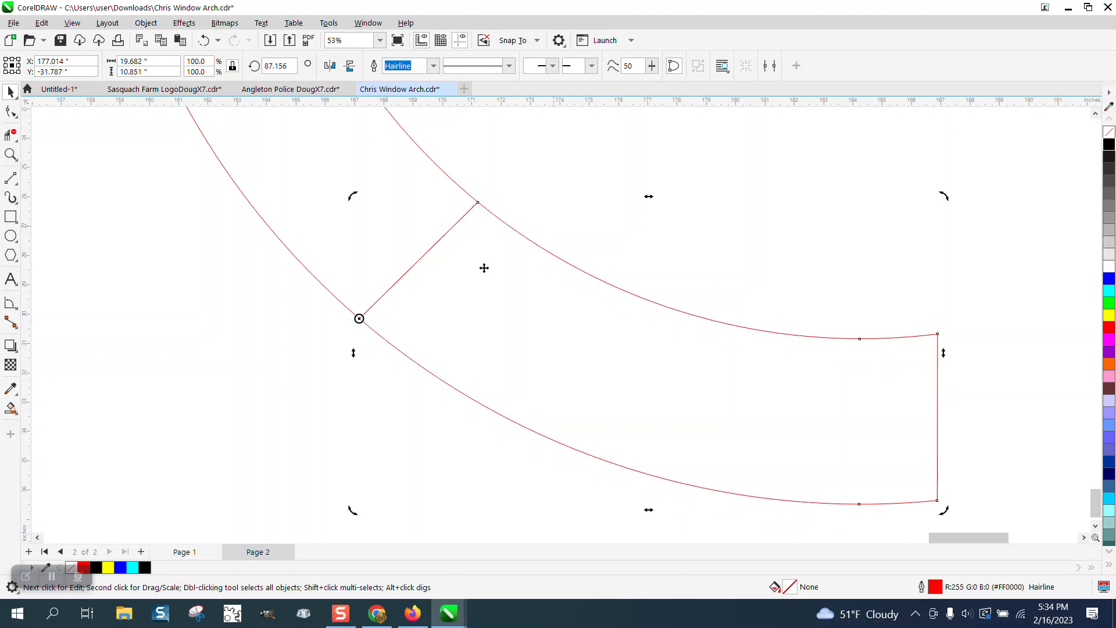
key(Escape)
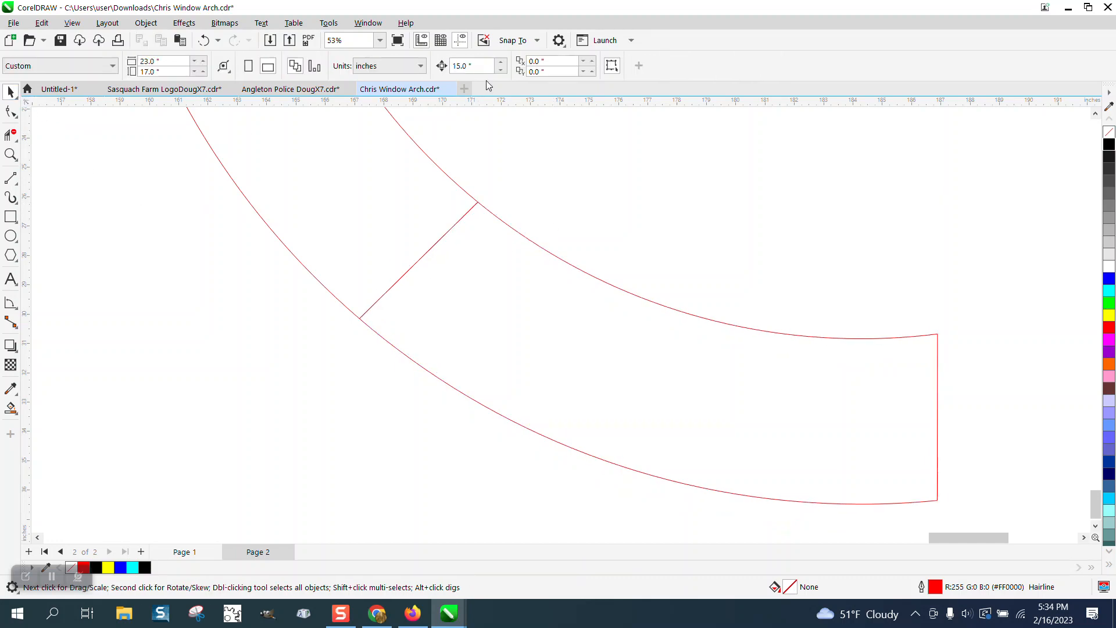
Step: Check whether snapping to objects is enabled
click(536, 40)
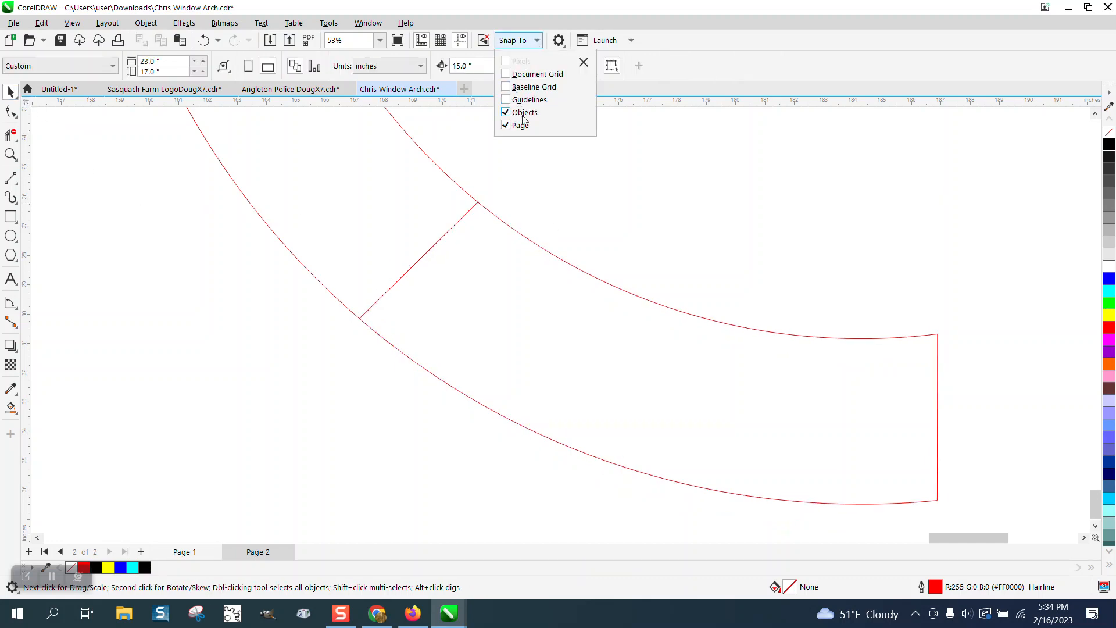
click(254, 385)
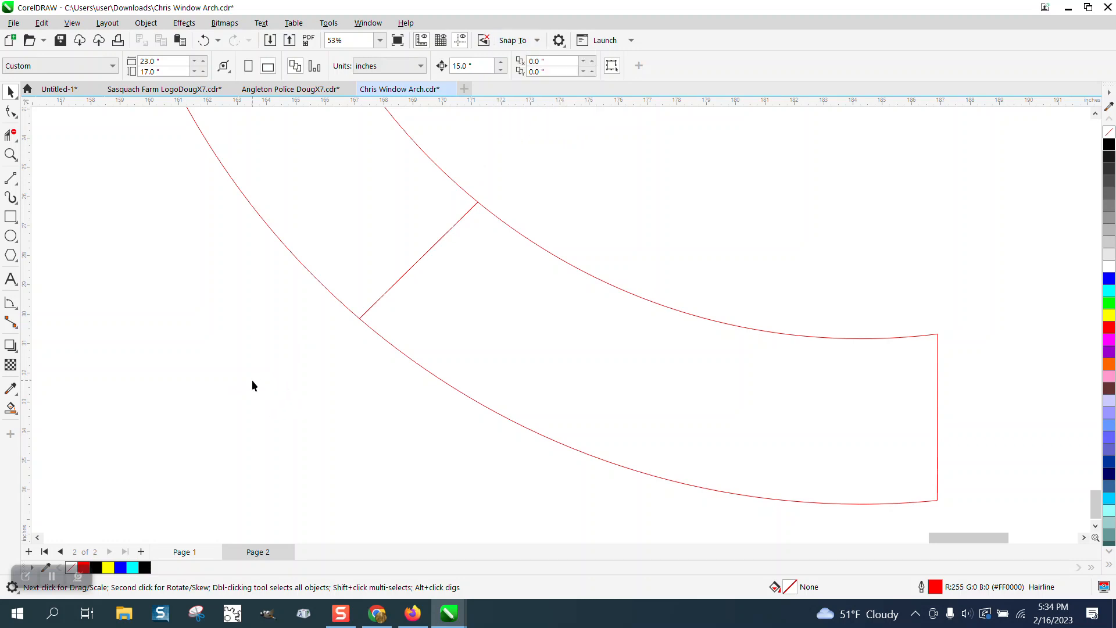
Step: Move the two separated black arch pieces and their red rectangle right by one 15-inch nudge
scroll(348, 372, down, 5)
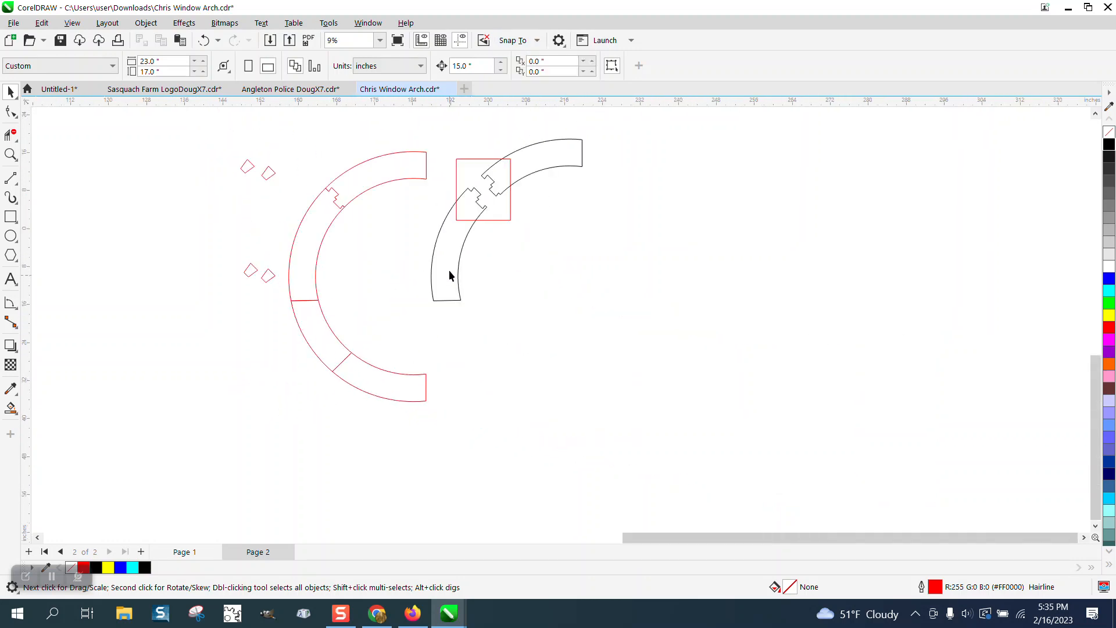
drag(418, 132, 690, 322)
key(Right)
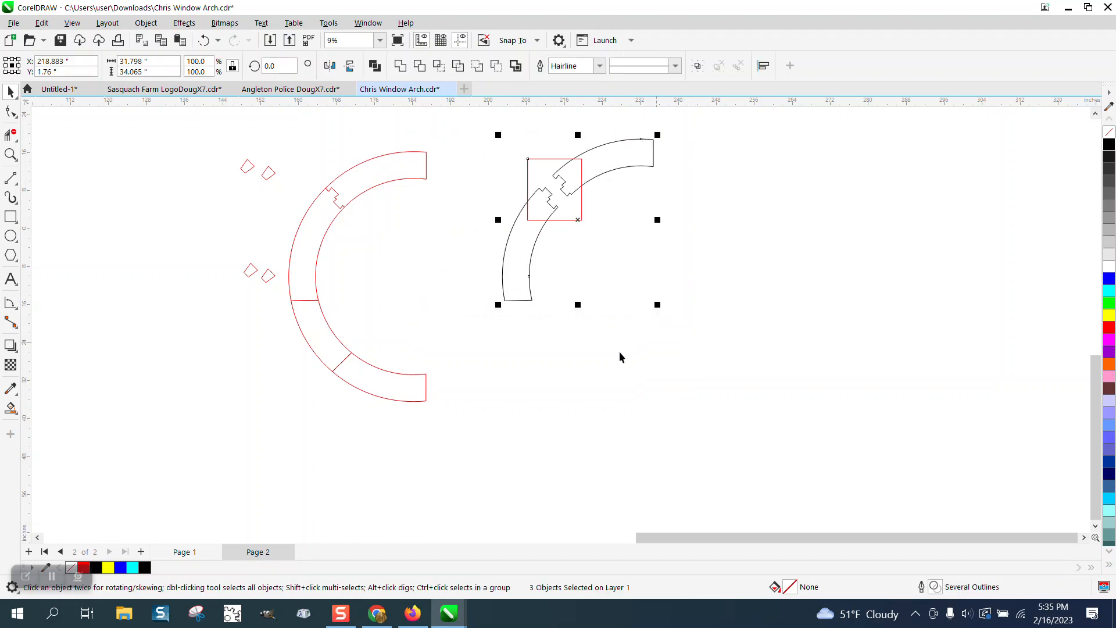
Step: Dimension the red arch's open side from the outer corner of its upper end to the outer corner of its lower end
click(18, 415)
click(11, 305)
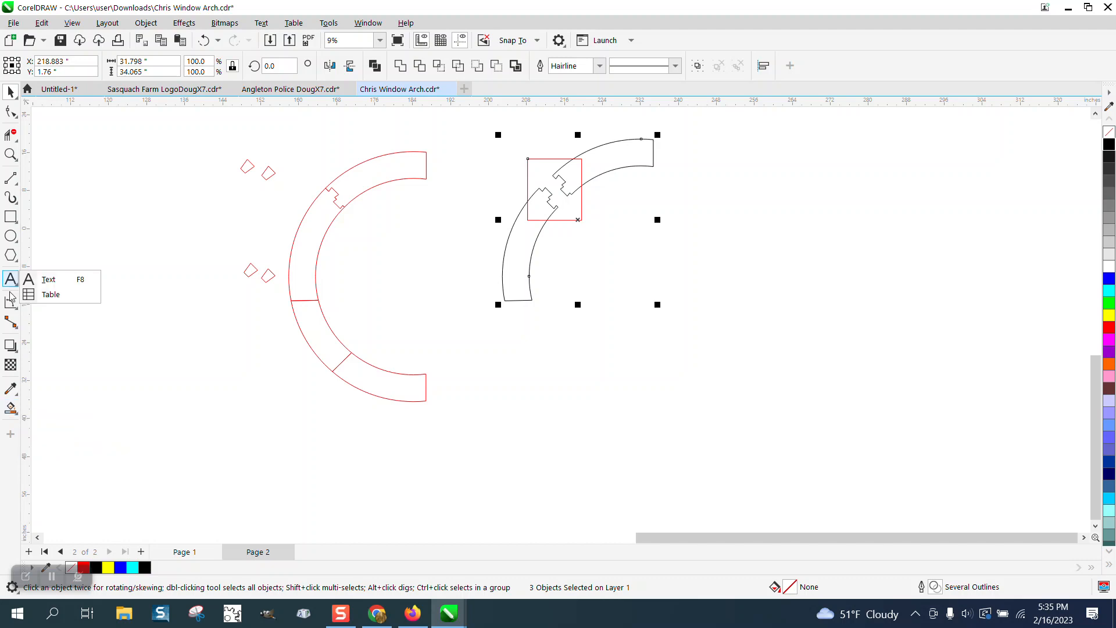
click(64, 303)
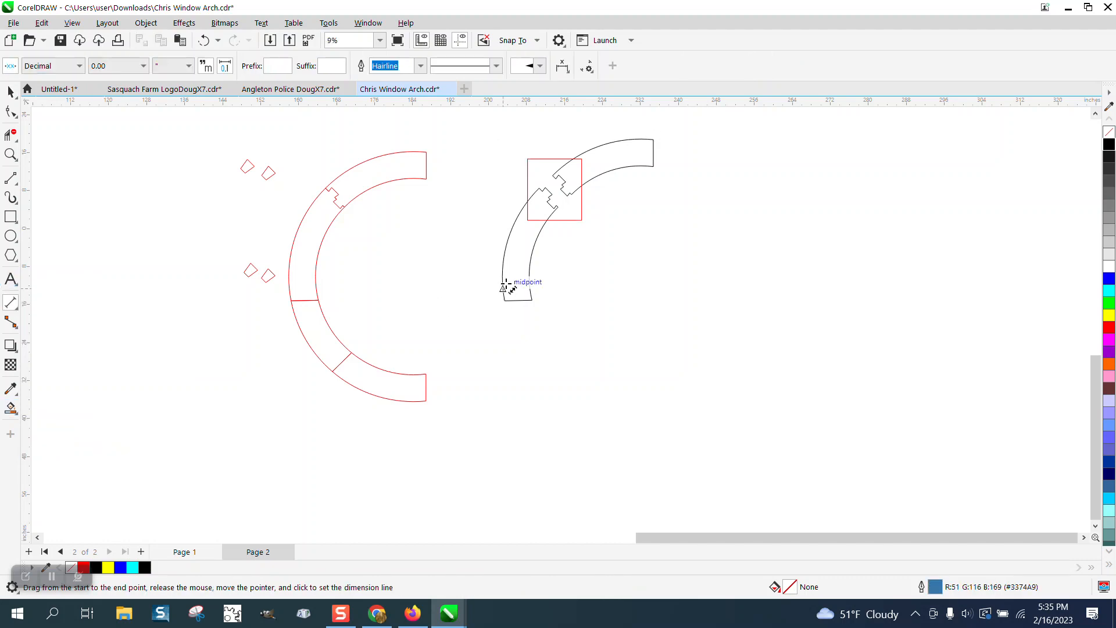
drag(426, 152, 426, 401)
click(428, 400)
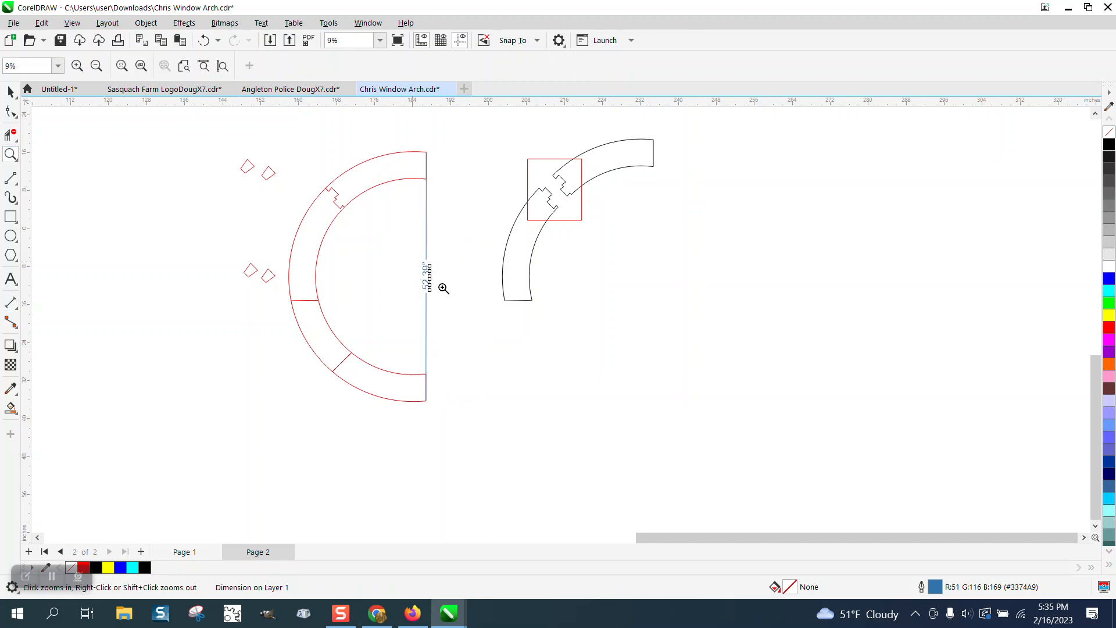
scroll(428, 276, up, 4)
scroll(473, 311, down, 3)
scroll(500, 326, down, 5)
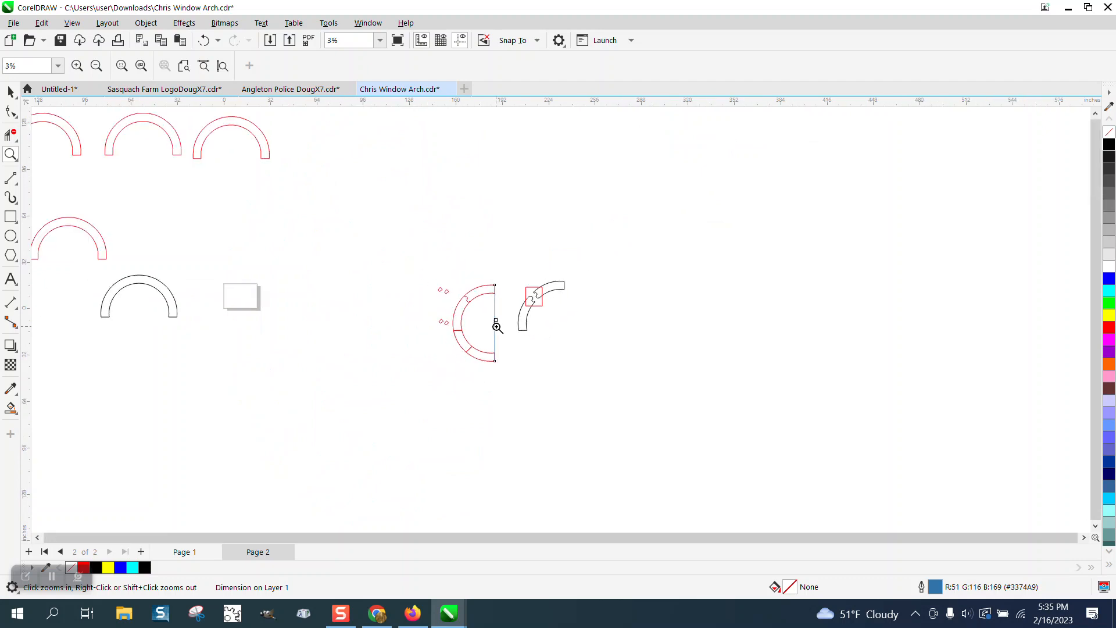
drag(441, 295, 560, 388)
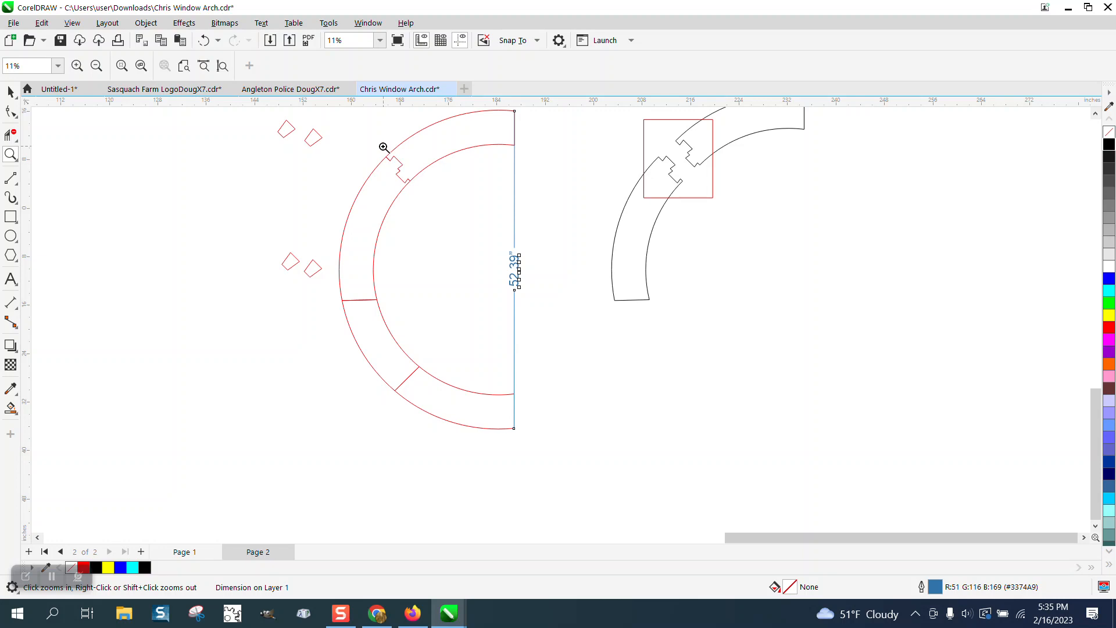
Step: Delete the vertical dimension spanning the open side of the red arch
drag(383, 145, 422, 193)
scroll(482, 283, down, 5)
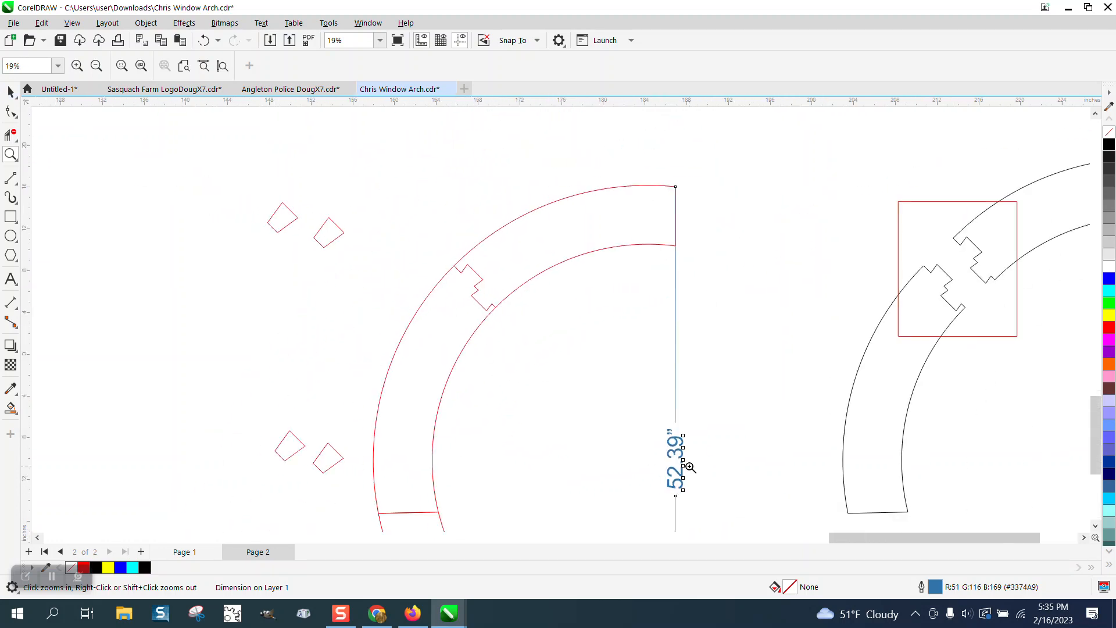
click(11, 92)
click(684, 442)
key(Delete)
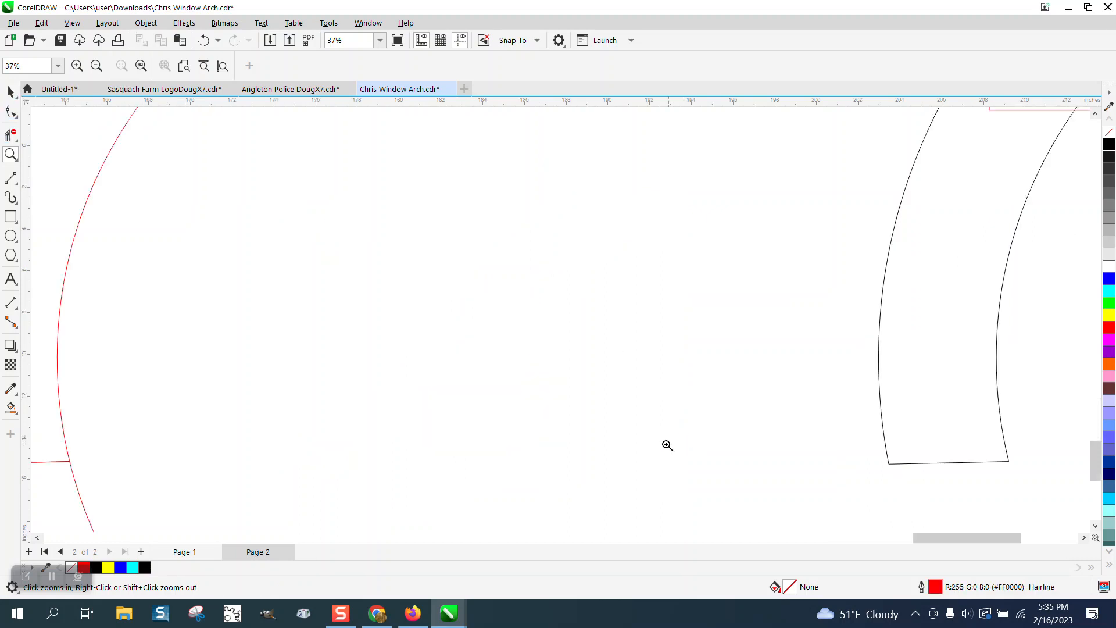
scroll(548, 414, down, 4)
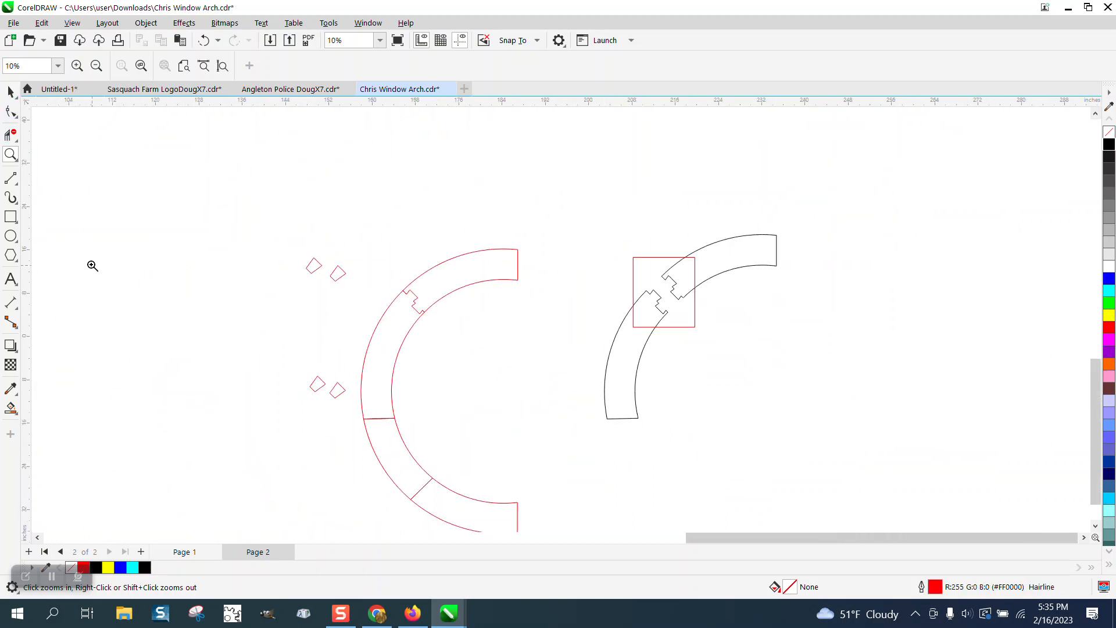
drag(641, 257, 752, 343)
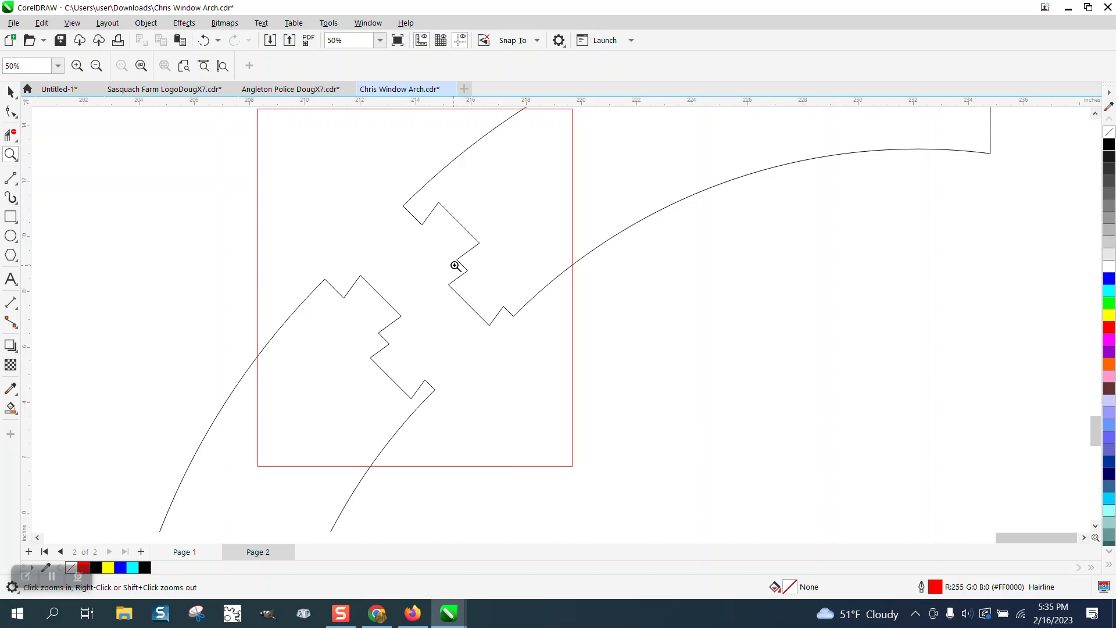
scroll(452, 289, down, 3)
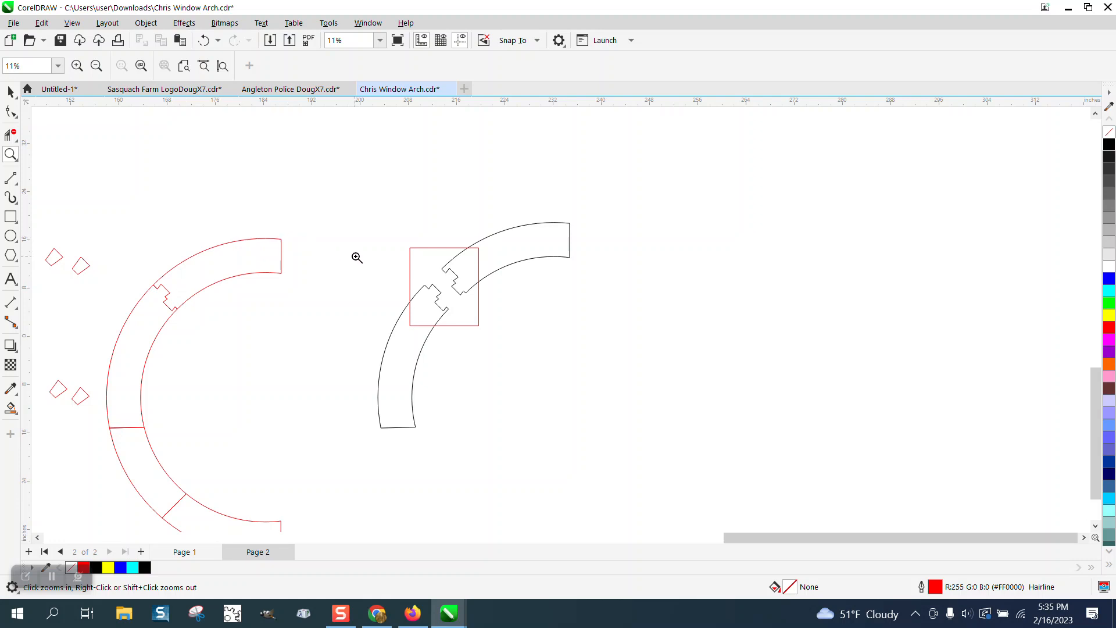
drag(337, 177, 660, 430)
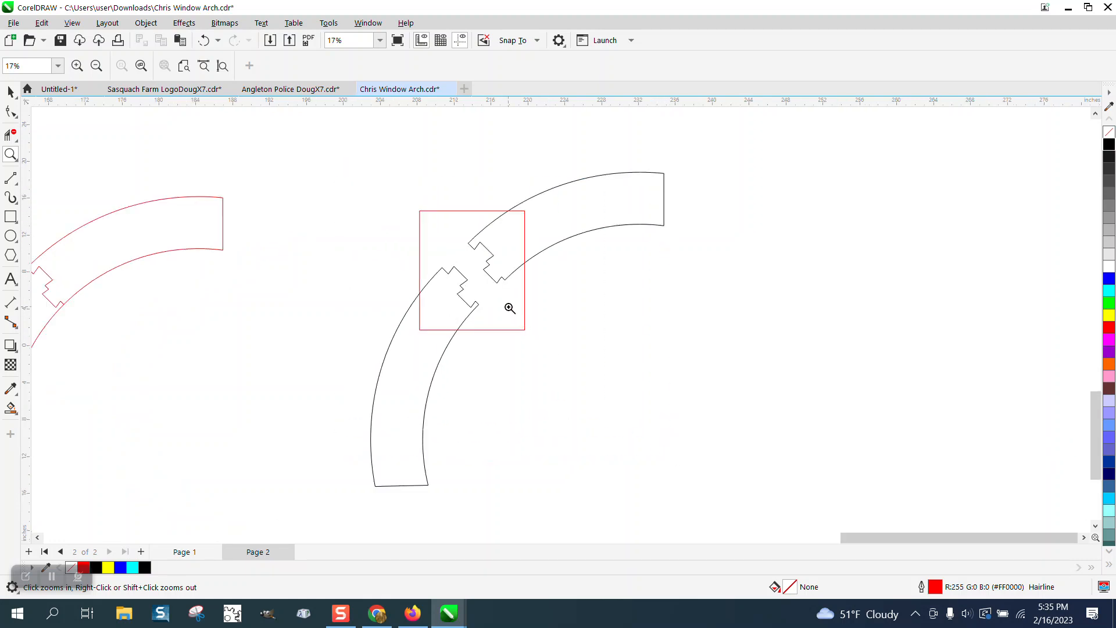